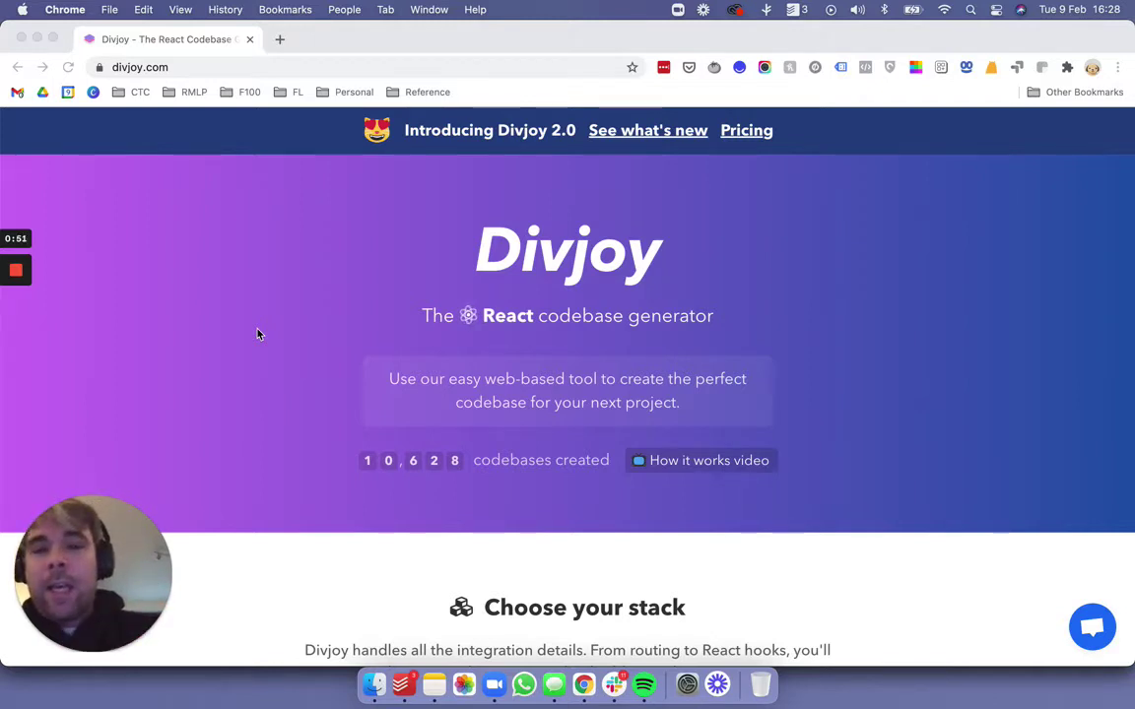
{"action": "scroll", "coordinate": [258, 334], "scroll_direction": "down", "scroll_amount": 1}
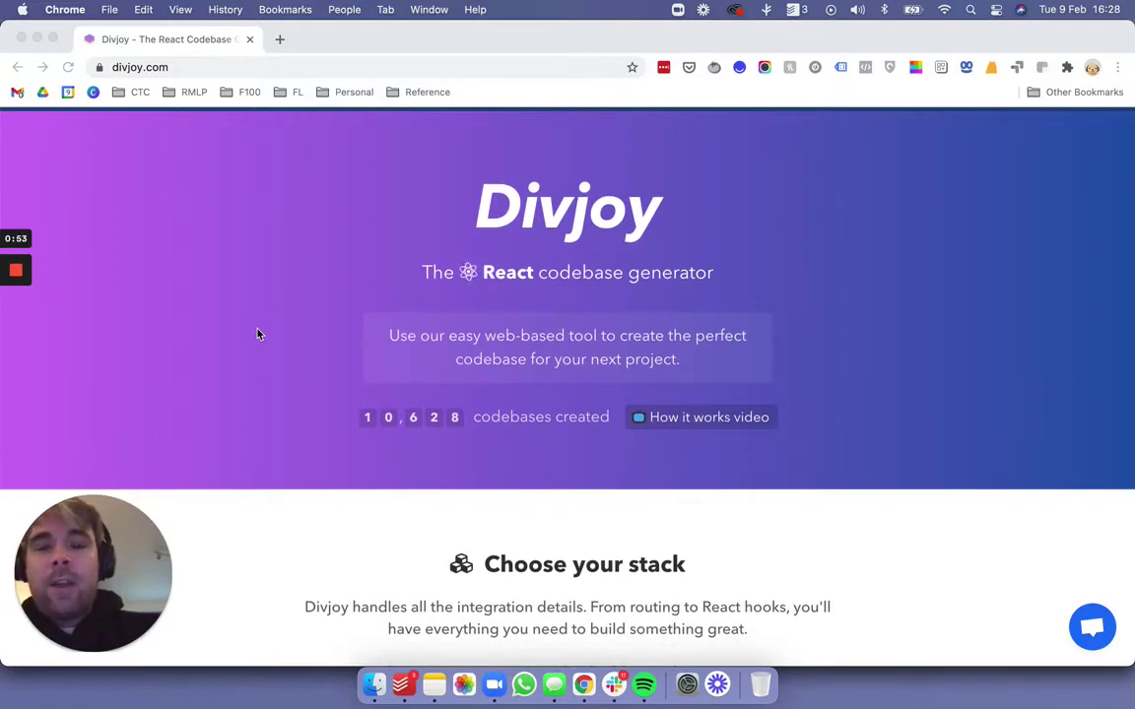
{"action": "scroll", "coordinate": [257, 335], "scroll_direction": "up", "scroll_amount": 1}
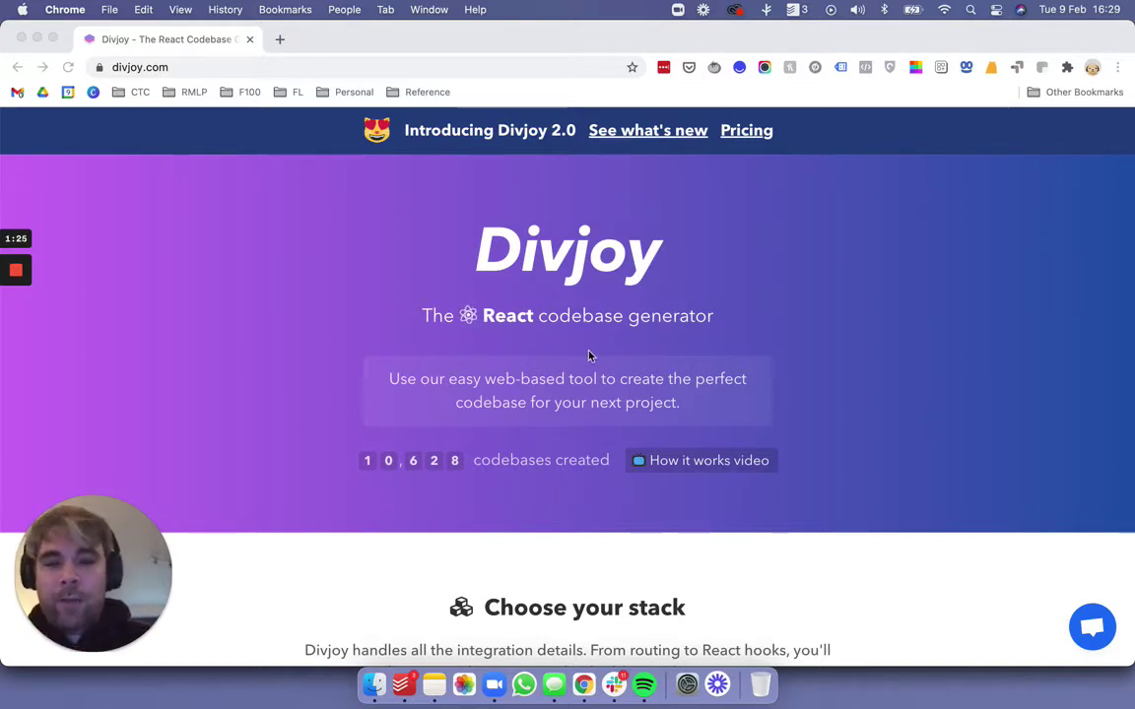
- Expand the additional options in the "Choose your stack" section of the Divjoy landing page and check the Database choices
{"action": "scroll", "coordinate": [589, 356], "scroll_direction": "down", "scroll_amount": 2}
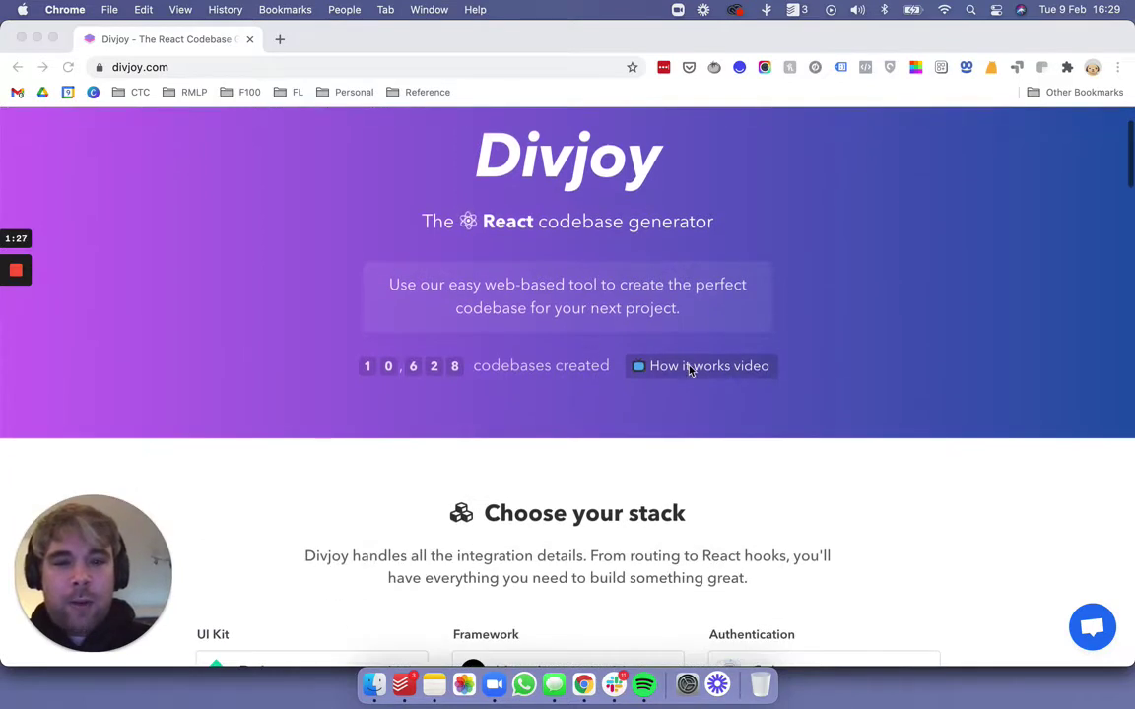
{"action": "scroll", "coordinate": [623, 416], "scroll_direction": "down", "scroll_amount": 6}
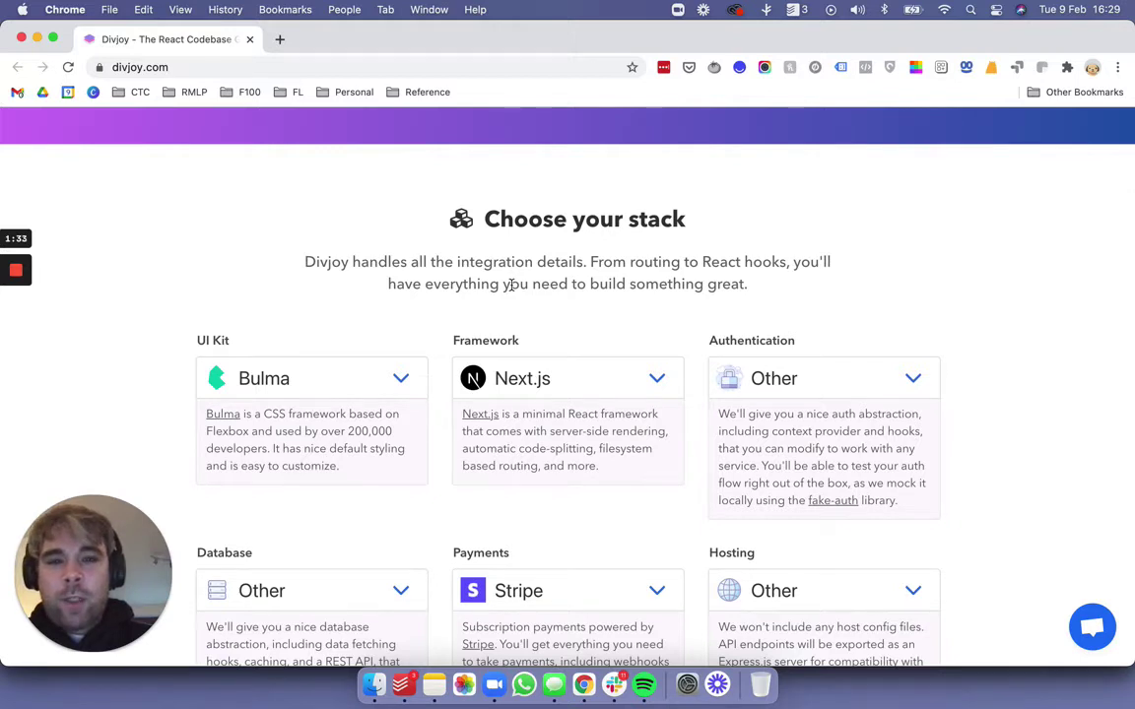
{"action": "scroll", "coordinate": [511, 286], "scroll_direction": "down", "scroll_amount": 1}
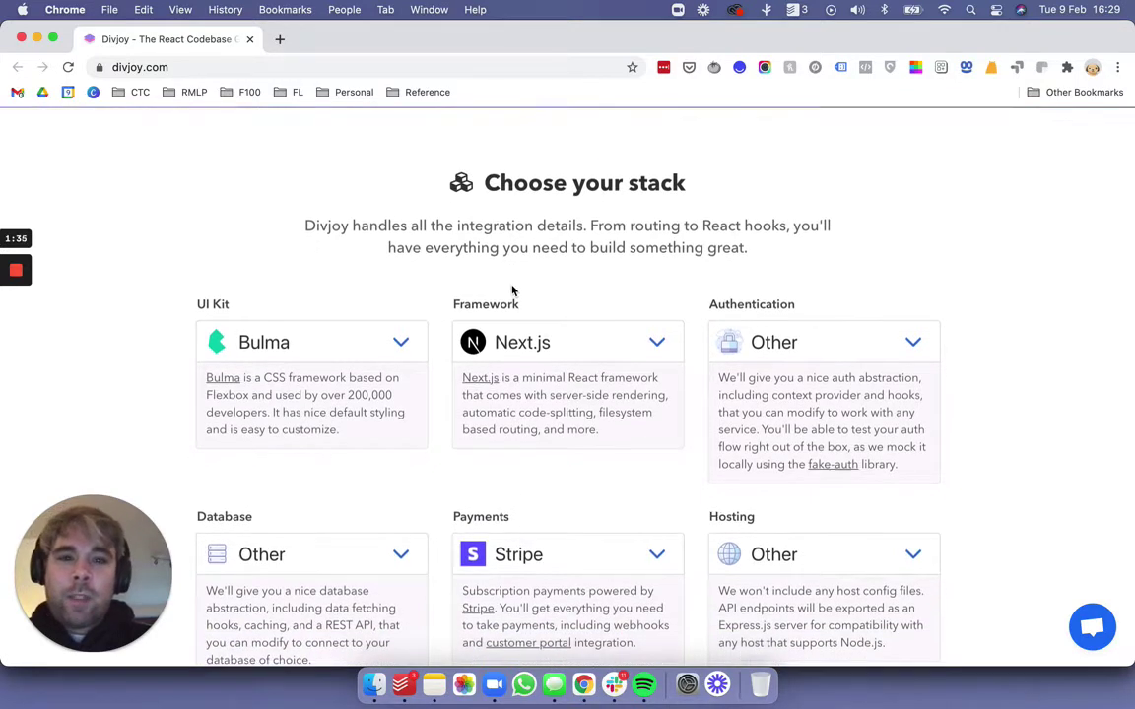
{"action": "scroll", "coordinate": [514, 293], "scroll_direction": "down", "scroll_amount": 2}
{"action": "scroll", "coordinate": [706, 340], "scroll_direction": "down", "scroll_amount": 2}
{"action": "scroll", "coordinate": [707, 337], "scroll_direction": "up", "scroll_amount": 4}
{"action": "scroll", "coordinate": [707, 337], "scroll_direction": "down", "scroll_amount": 5}
{"action": "left_click", "coordinate": [582, 483]}
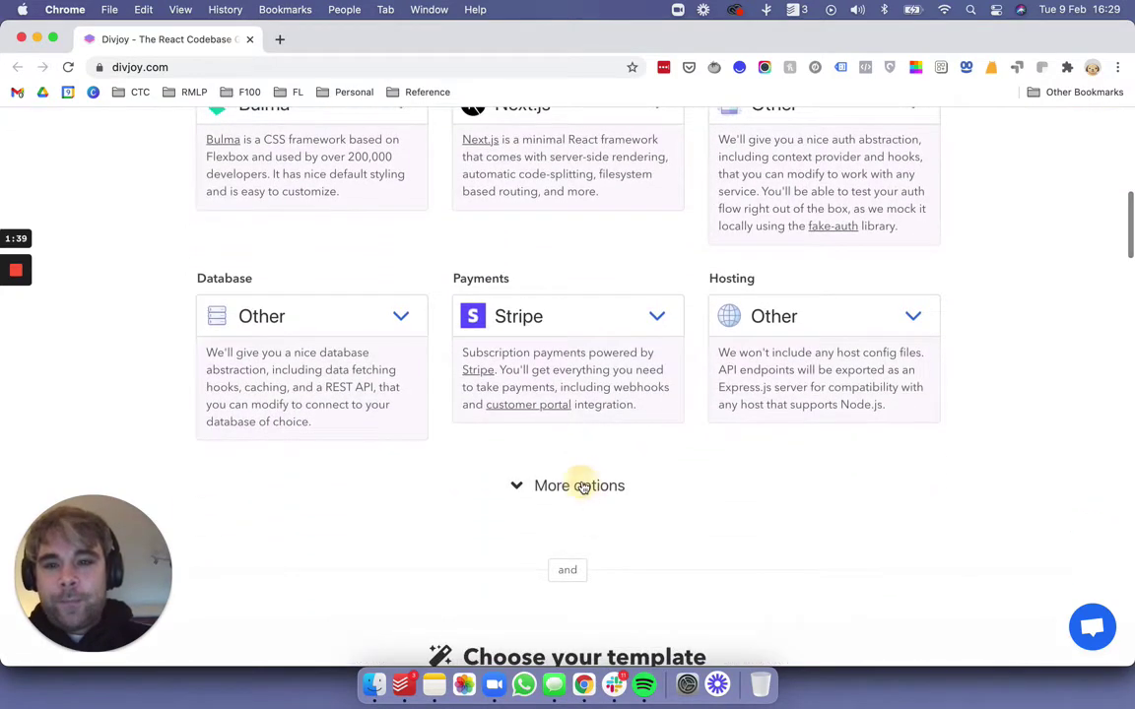
{"action": "left_click", "coordinate": [367, 309]}
{"action": "left_click", "coordinate": [332, 306]}
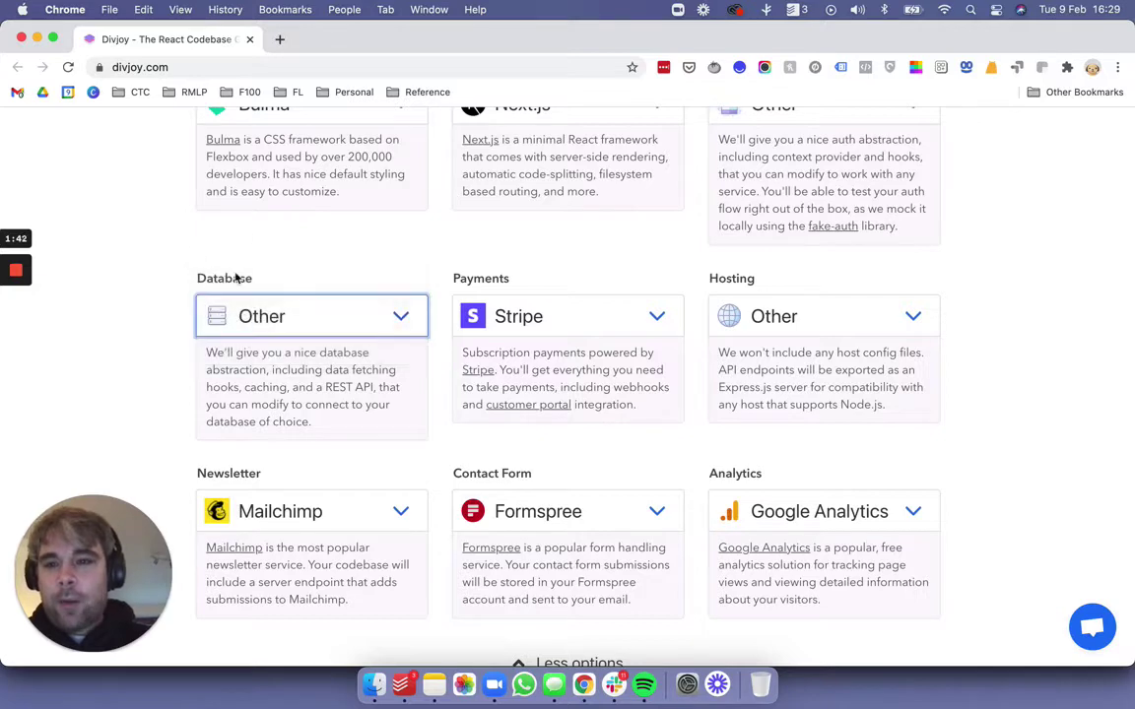
- Examine the rest of the landing page, from the stack and template choices through pricing, testimonials and showcase to the footer
{"action": "scroll", "coordinate": [653, 237], "scroll_direction": "up", "scroll_amount": 1}
{"action": "scroll", "coordinate": [653, 232], "scroll_direction": "down", "scroll_amount": 5}
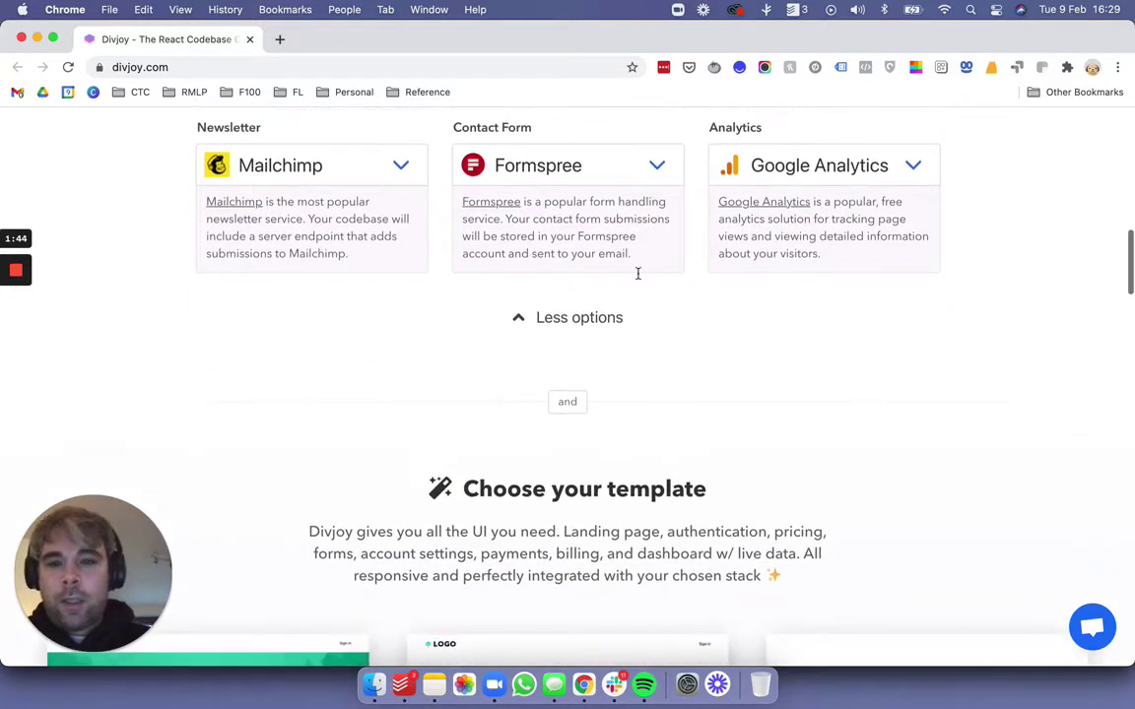
{"action": "scroll", "coordinate": [563, 403], "scroll_direction": "down", "scroll_amount": 5}
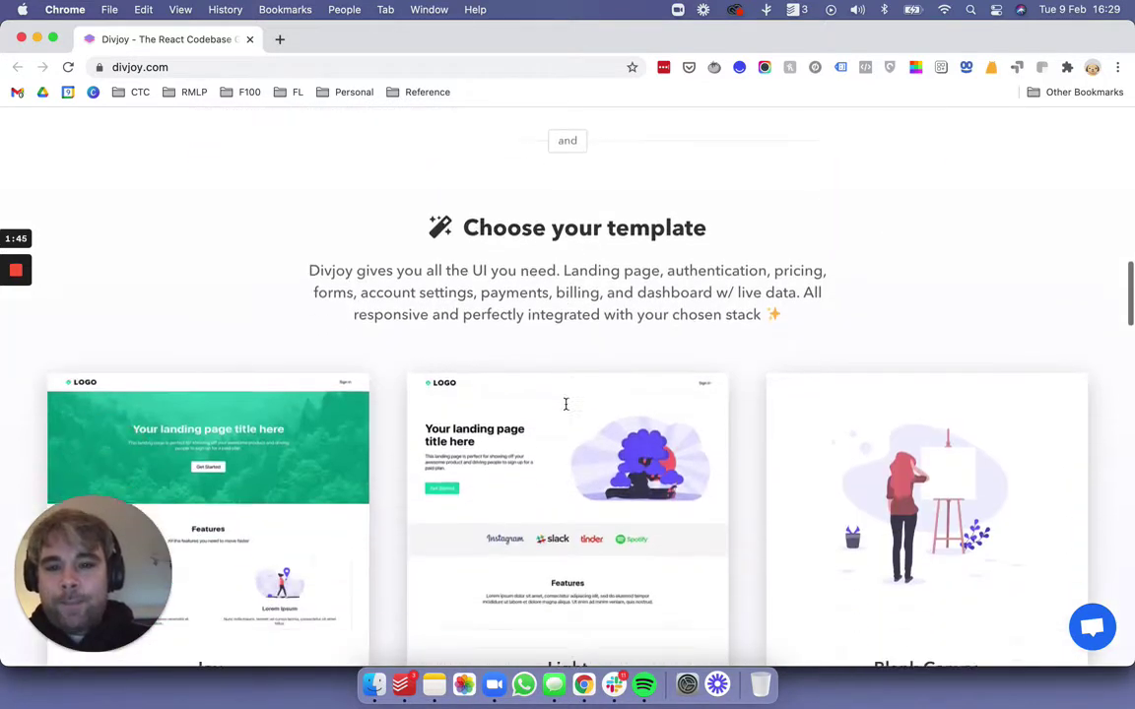
{"action": "scroll", "coordinate": [350, 256], "scroll_direction": "down", "scroll_amount": 3}
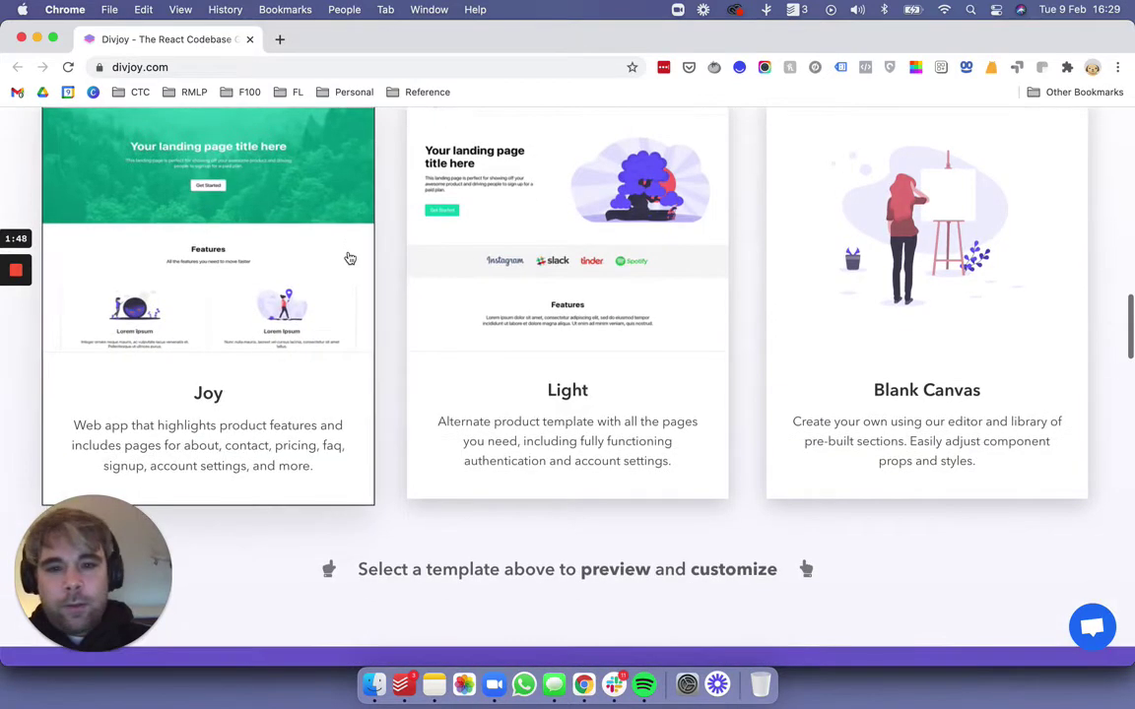
{"action": "scroll", "coordinate": [640, 392], "scroll_direction": "down", "scroll_amount": 4}
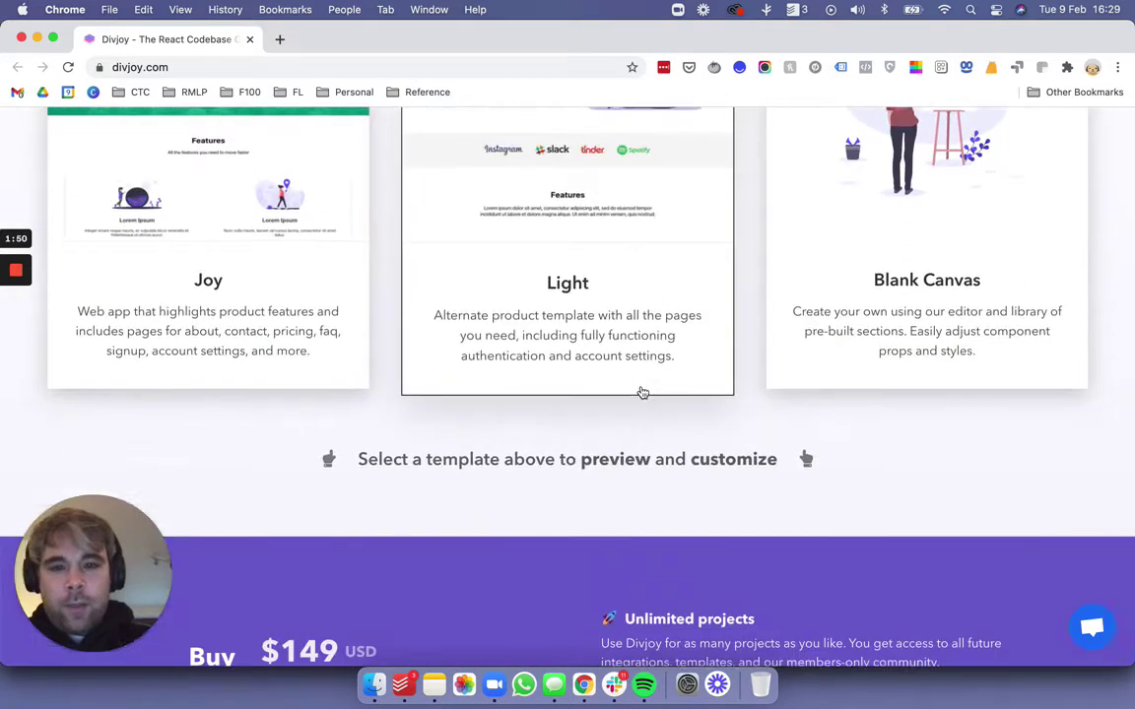
{"action": "scroll", "coordinate": [641, 392], "scroll_direction": "down", "scroll_amount": 4}
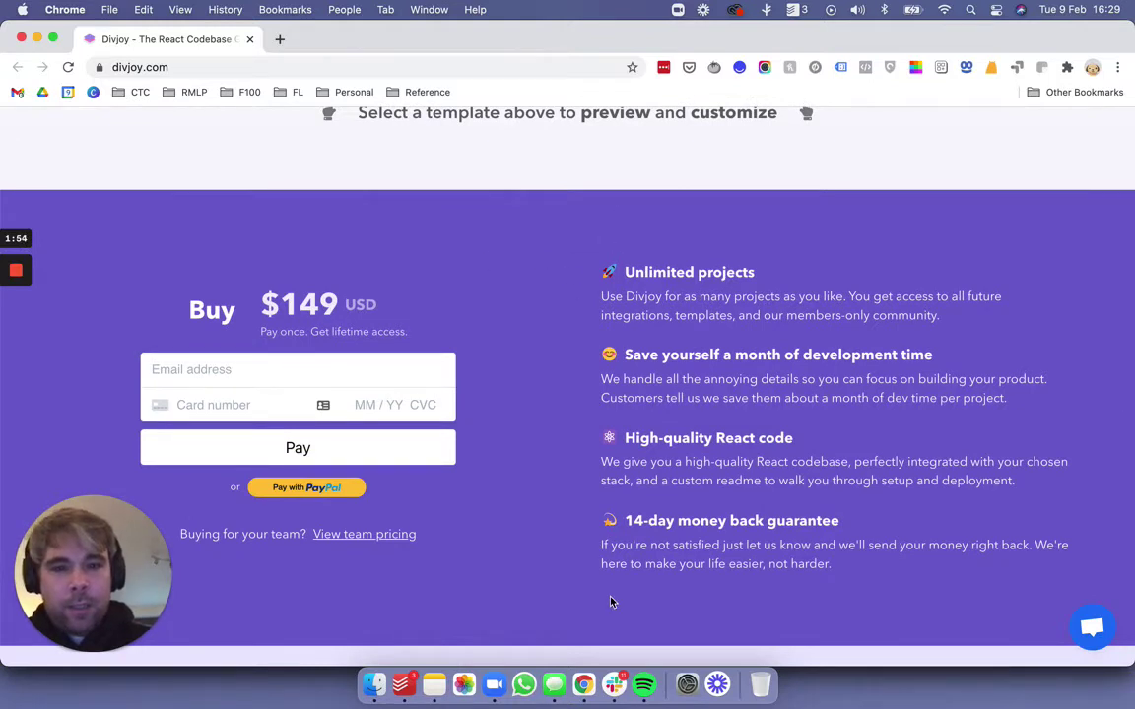
{"action": "scroll", "coordinate": [610, 601], "scroll_direction": "down", "scroll_amount": 3}
{"action": "scroll", "coordinate": [591, 400], "scroll_direction": "up", "scroll_amount": 1}
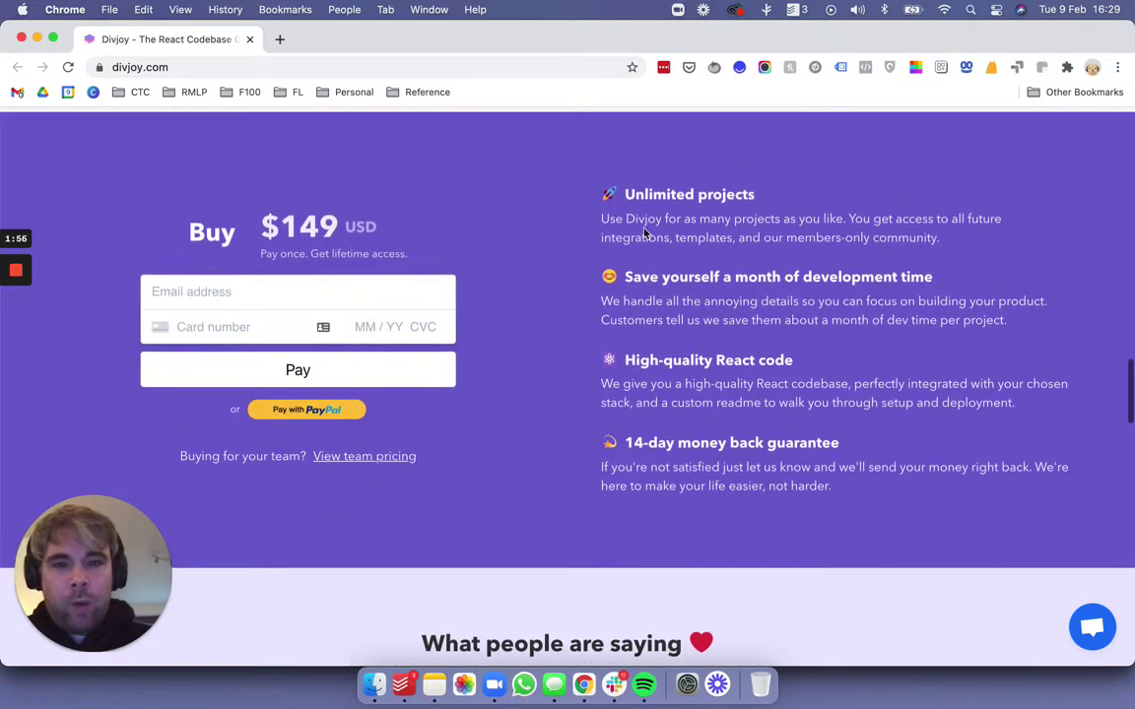
{"action": "scroll", "coordinate": [627, 381], "scroll_direction": "down", "scroll_amount": 5}
{"action": "scroll", "coordinate": [627, 381], "scroll_direction": "down", "scroll_amount": 5}
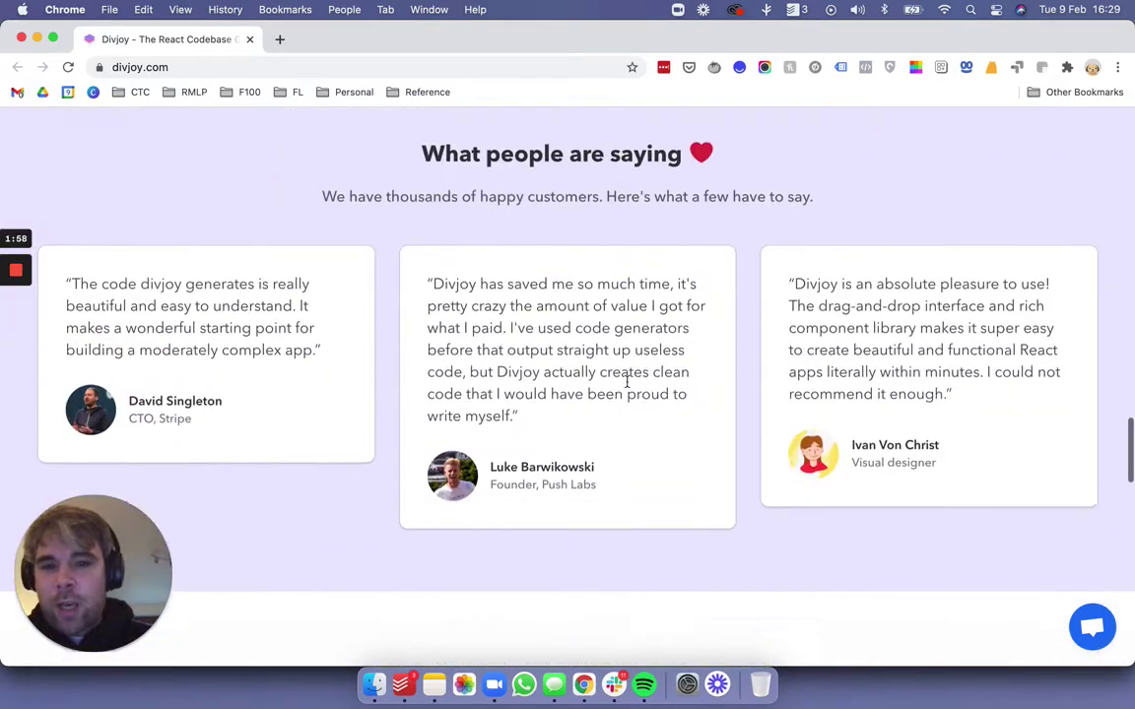
{"action": "scroll", "coordinate": [626, 382], "scroll_direction": "down", "scroll_amount": 9}
{"action": "scroll", "coordinate": [626, 381], "scroll_direction": "down", "scroll_amount": 1}
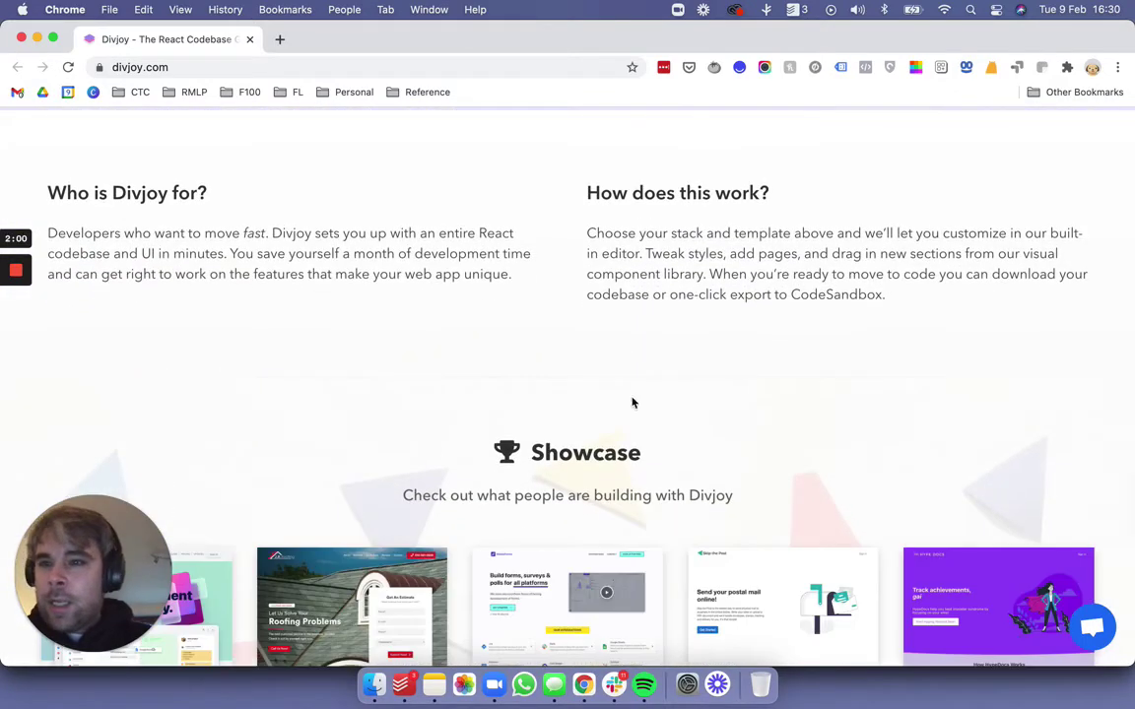
{"action": "scroll", "coordinate": [451, 236], "scroll_direction": "down", "scroll_amount": 13}
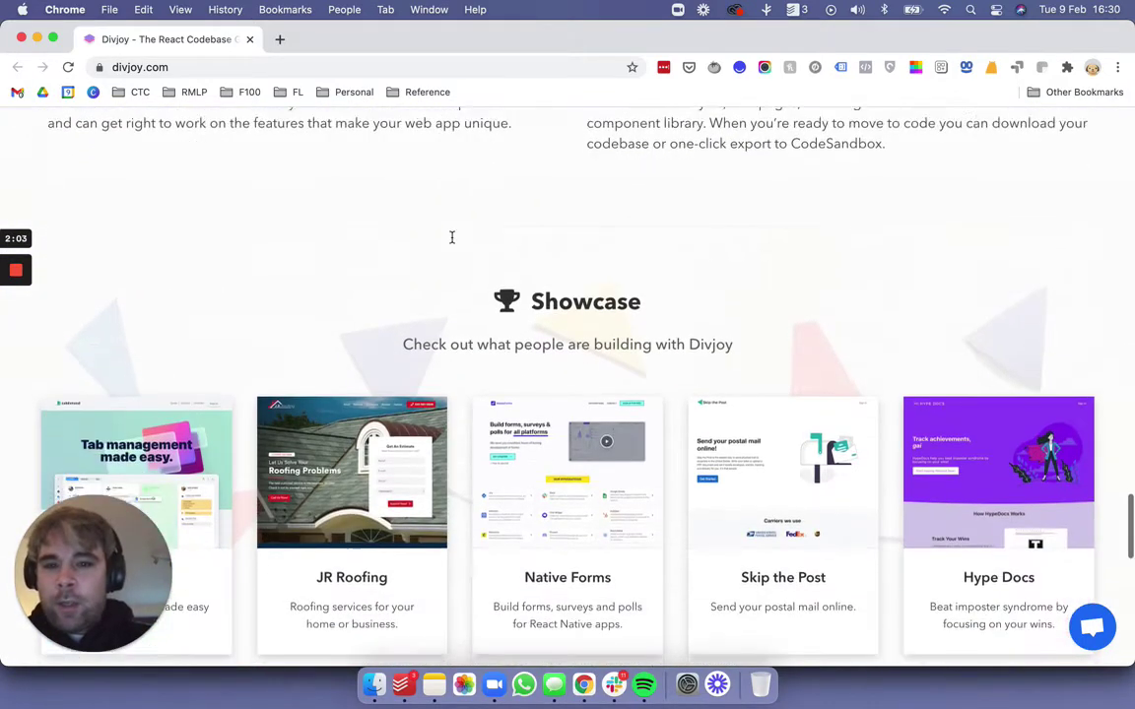
{"action": "scroll", "coordinate": [453, 242], "scroll_direction": "down", "scroll_amount": 10}
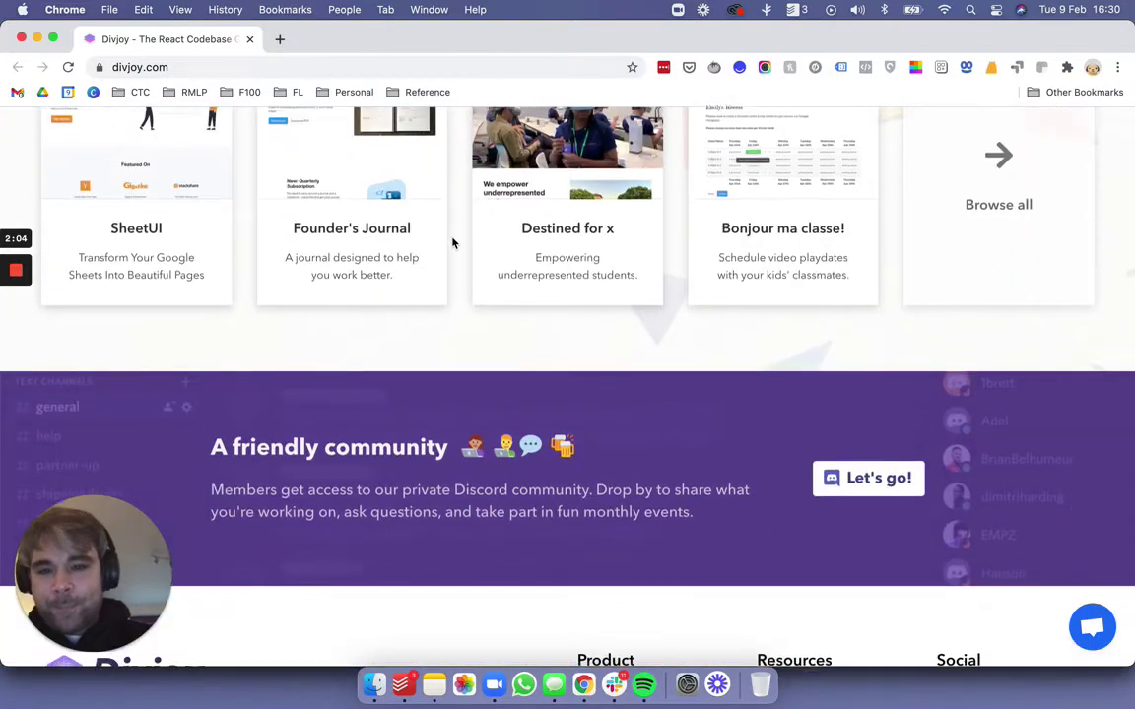
{"action": "scroll", "coordinate": [394, 230], "scroll_direction": "down", "scroll_amount": 11}
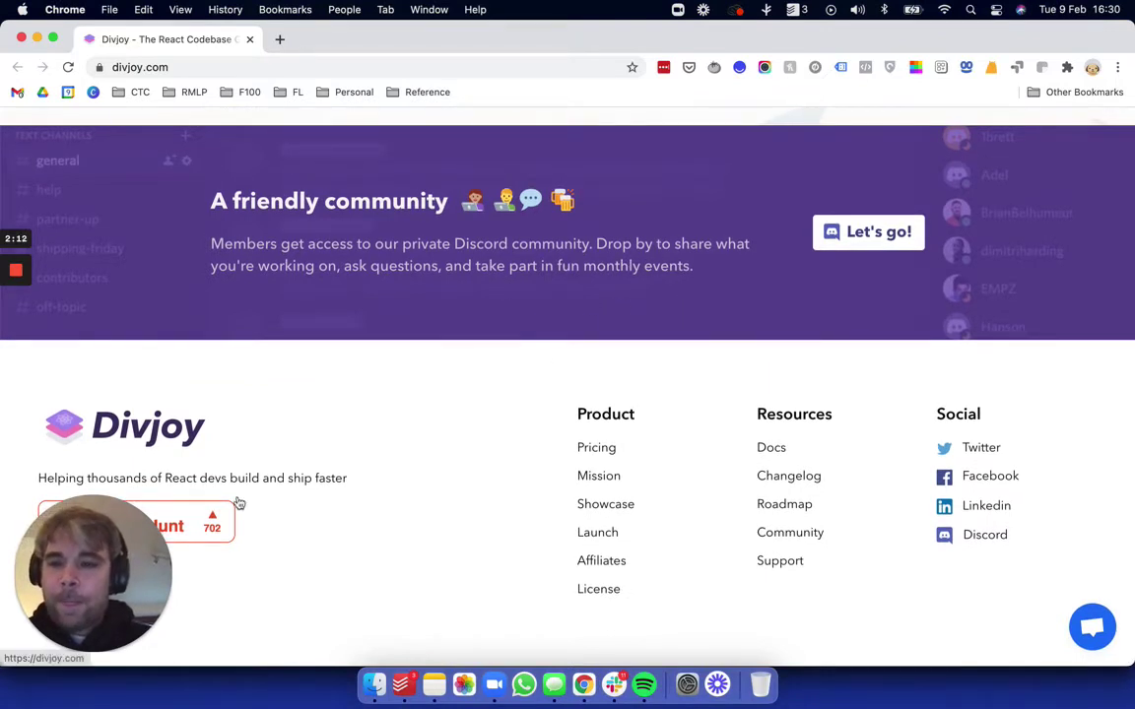
{"action": "left_click_drag", "start_coordinate": [121, 576], "coordinate": [596, 576]}
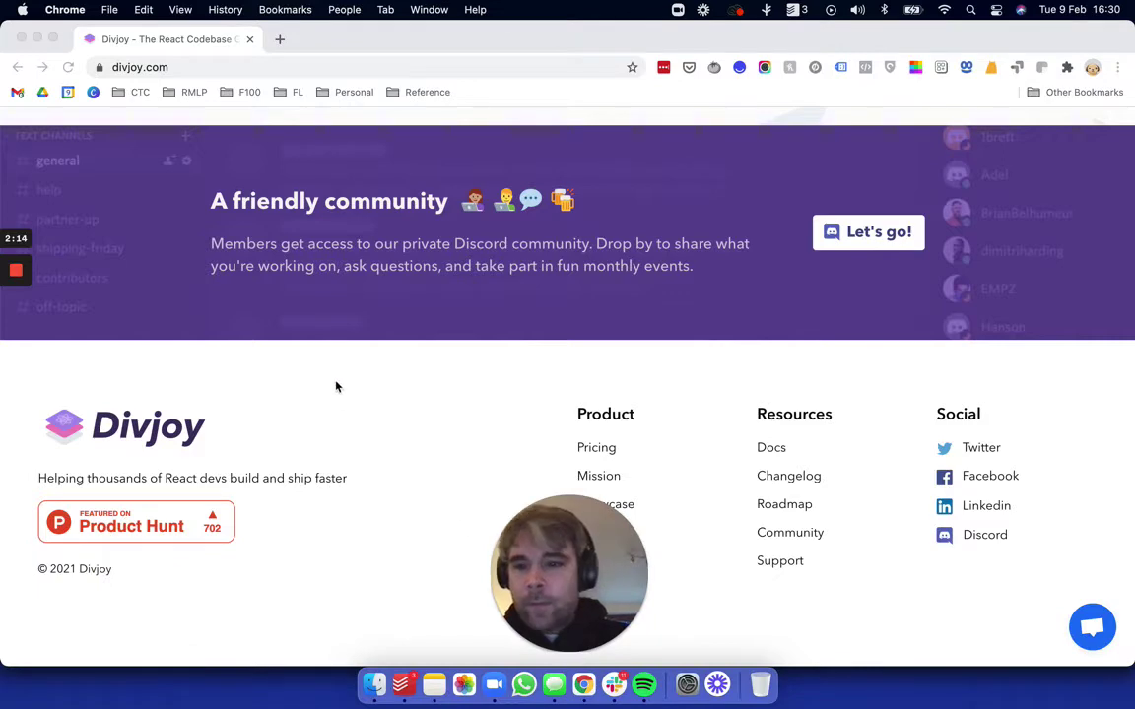
- Capture a full-page screenshot of the Divjoy landing page with the Awesome Screenshot extension
{"action": "scroll", "coordinate": [349, 392], "scroll_direction": "up", "scroll_amount": 20}
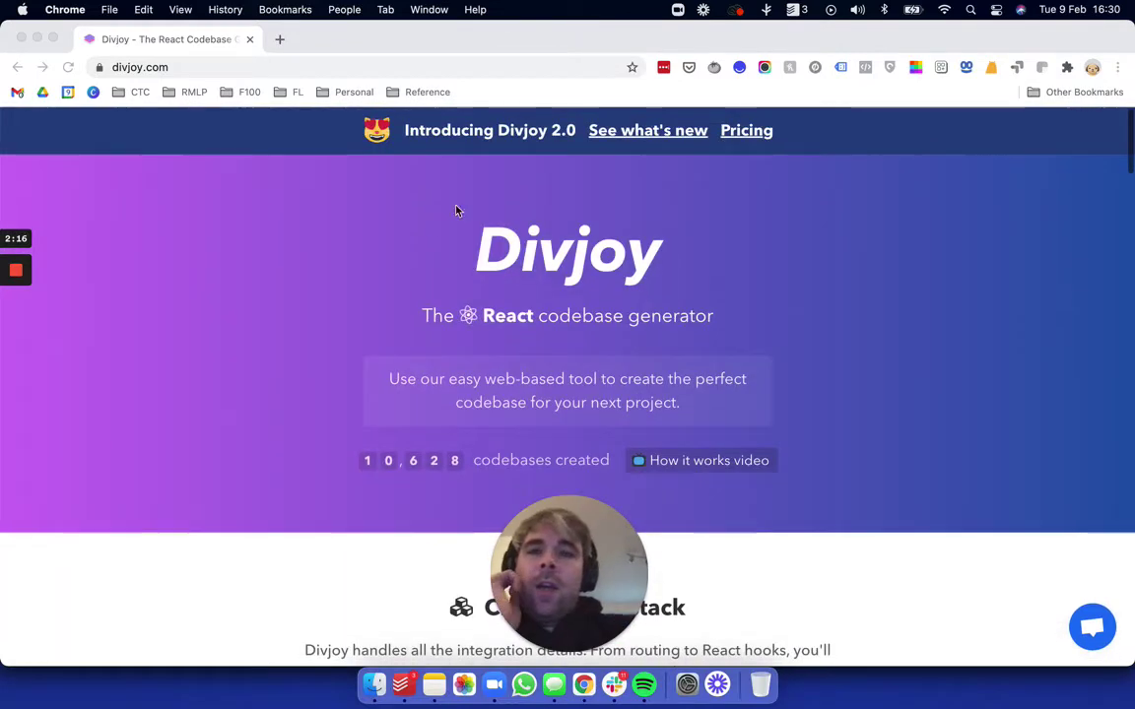
{"action": "left_click", "coordinate": [765, 73]}
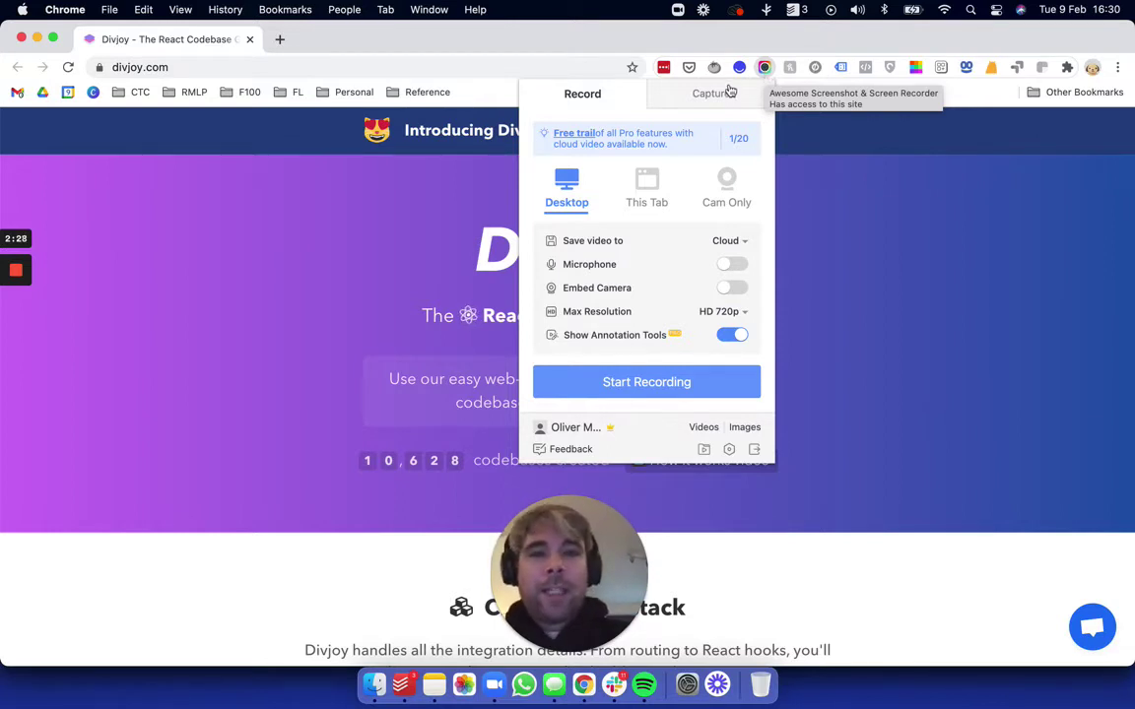
{"action": "left_click", "coordinate": [725, 94]}
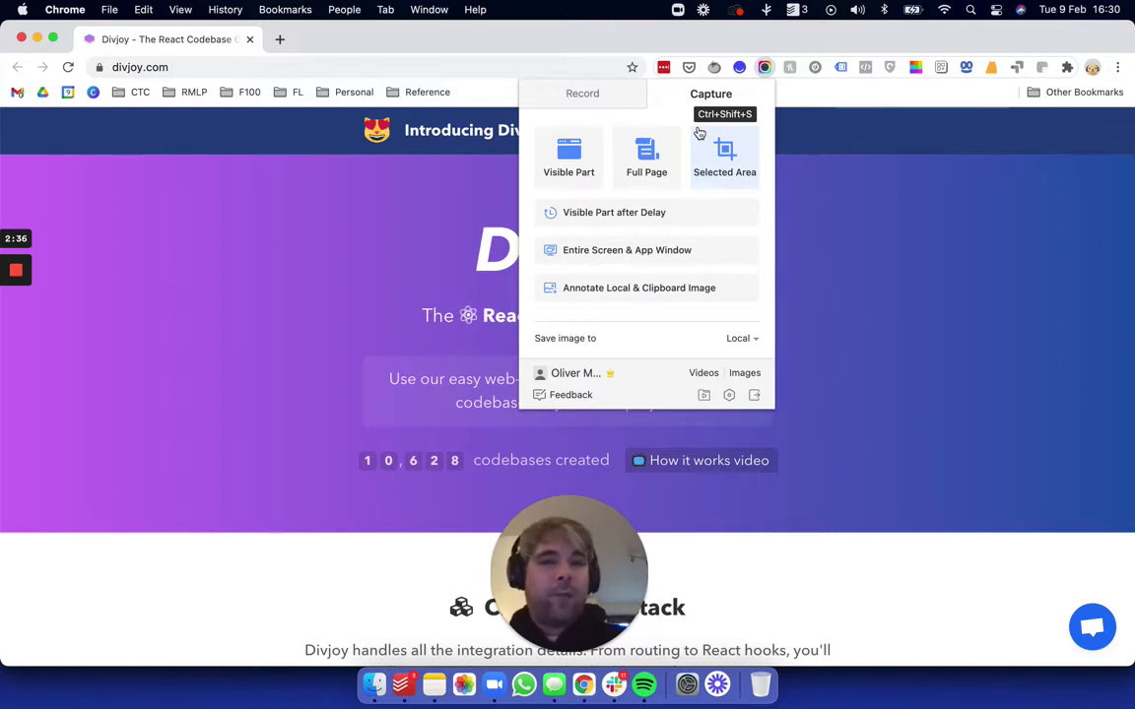
{"action": "left_click", "coordinate": [662, 153]}
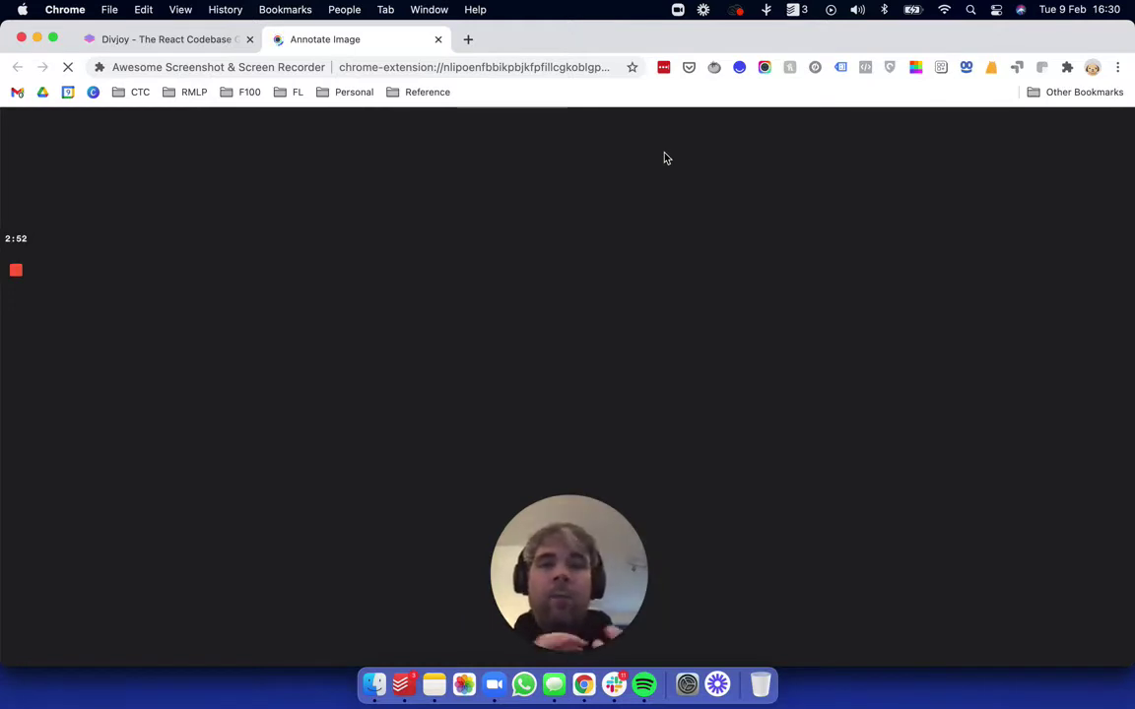
- Review the captured landing page in the annotation editor, including the hero, stack options, pricing and customer testimonials
{"action": "left_click_drag", "start_coordinate": [582, 564], "coordinate": [831, 338]}
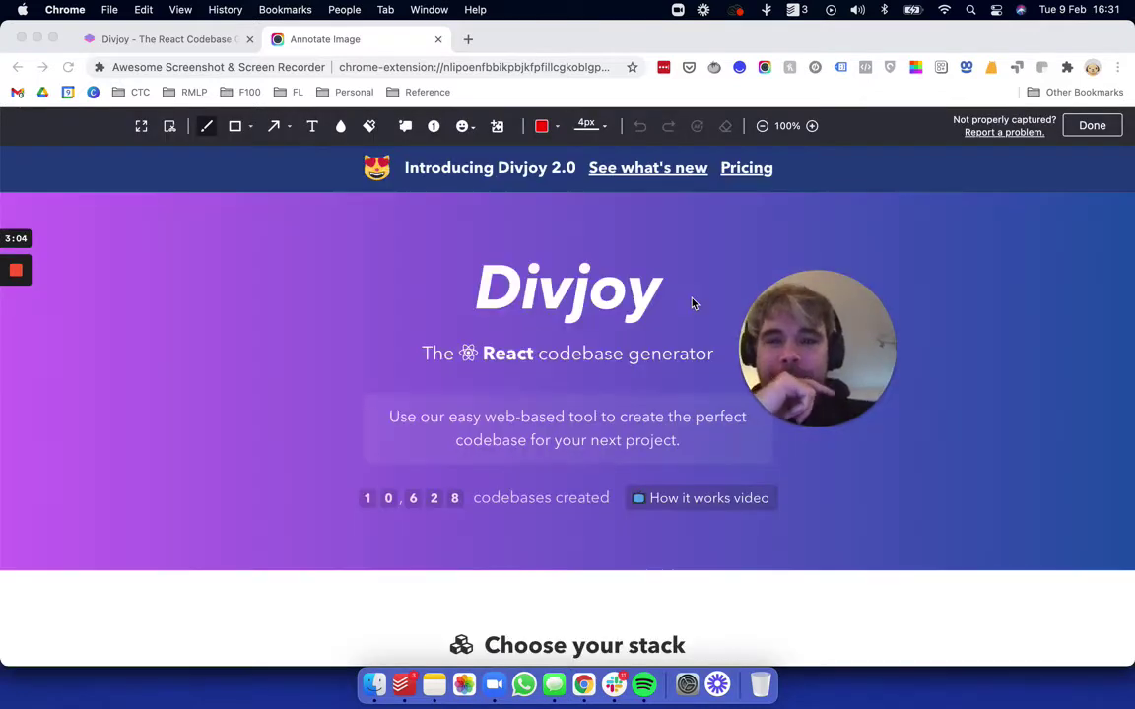
{"action": "scroll", "coordinate": [586, 255], "scroll_direction": "down", "scroll_amount": 2}
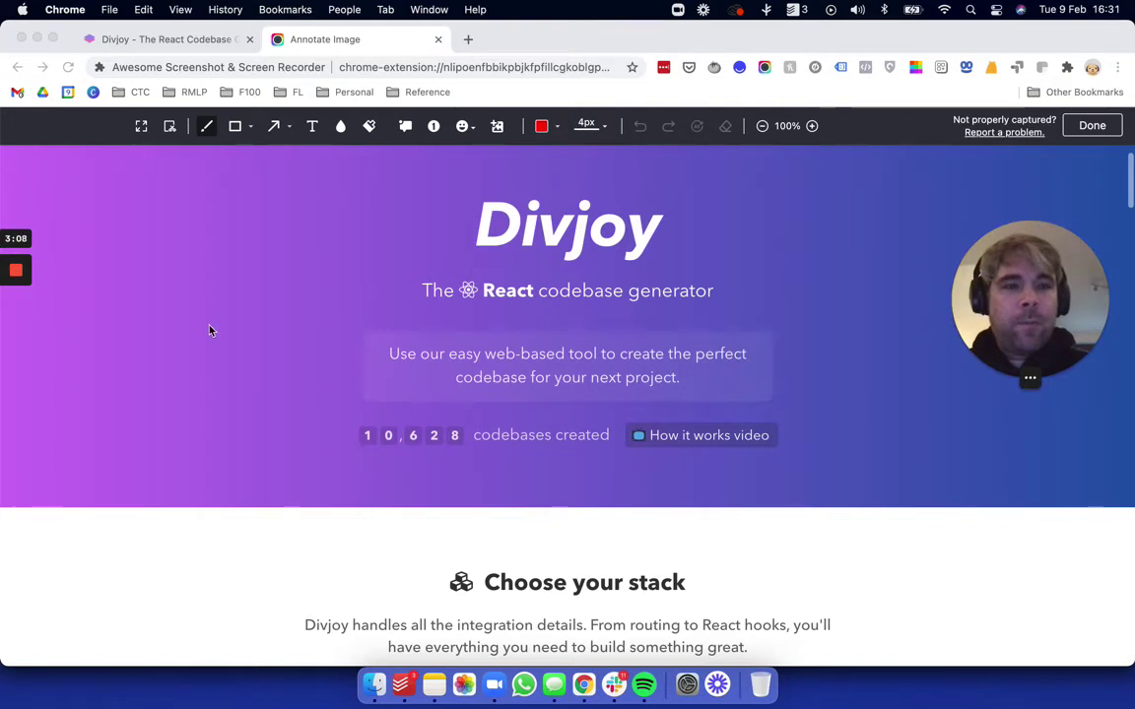
{"action": "scroll", "coordinate": [210, 330], "scroll_direction": "up", "scroll_amount": 2}
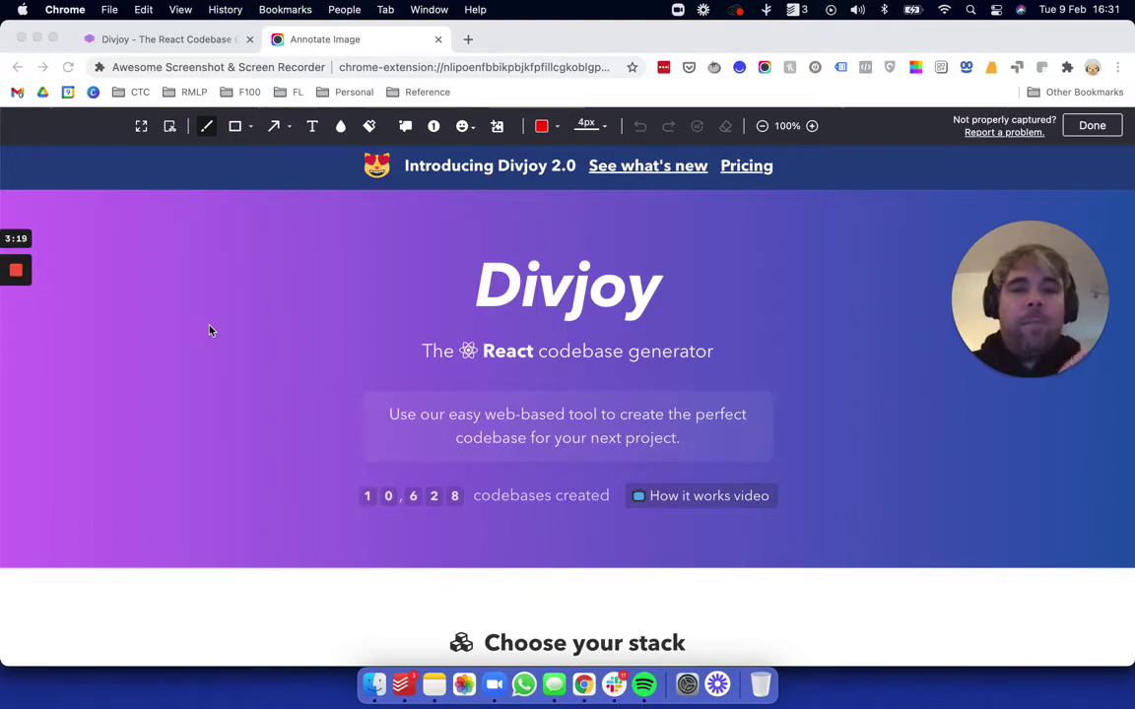
{"action": "scroll", "coordinate": [209, 330], "scroll_direction": "down", "scroll_amount": 15}
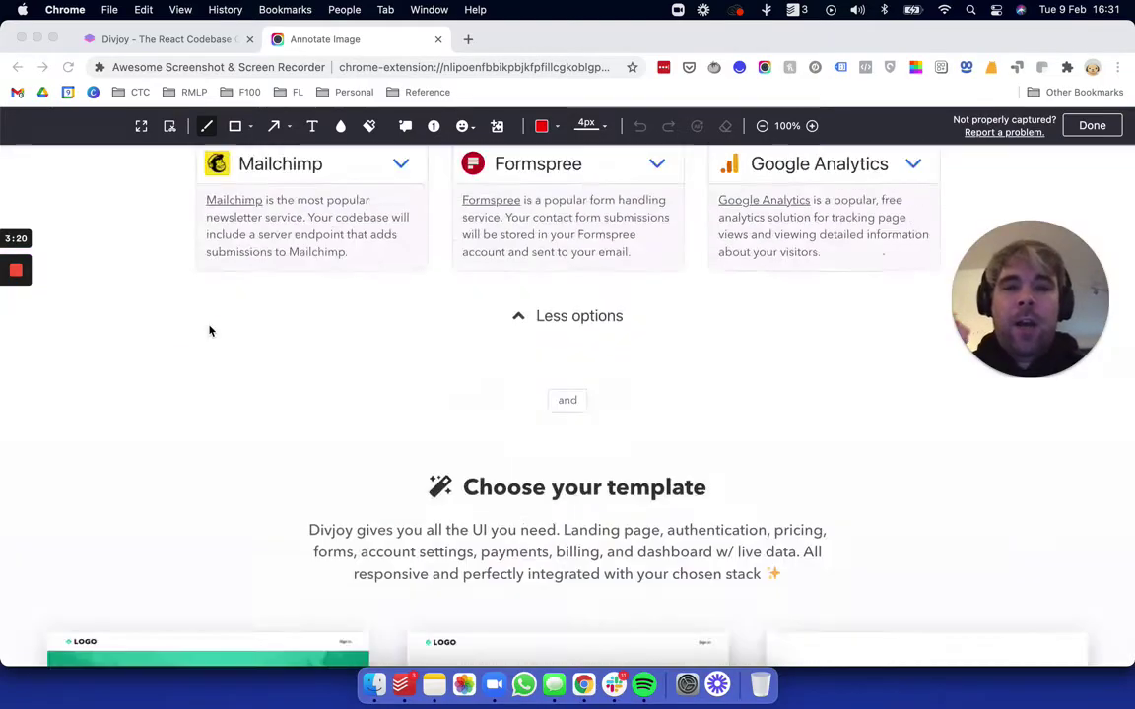
{"action": "scroll", "coordinate": [209, 330], "scroll_direction": "down", "scroll_amount": 10}
{"action": "scroll", "coordinate": [207, 328], "scroll_direction": "up", "scroll_amount": 5}
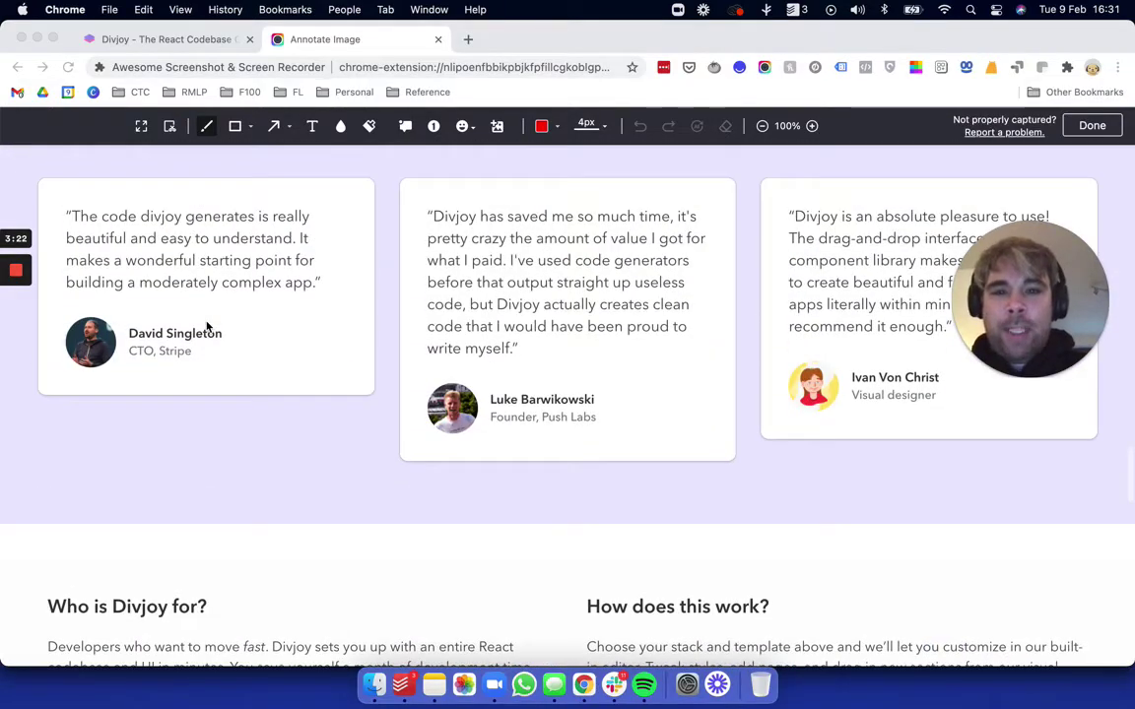
{"action": "scroll", "coordinate": [553, 238], "scroll_direction": "up", "scroll_amount": 2}
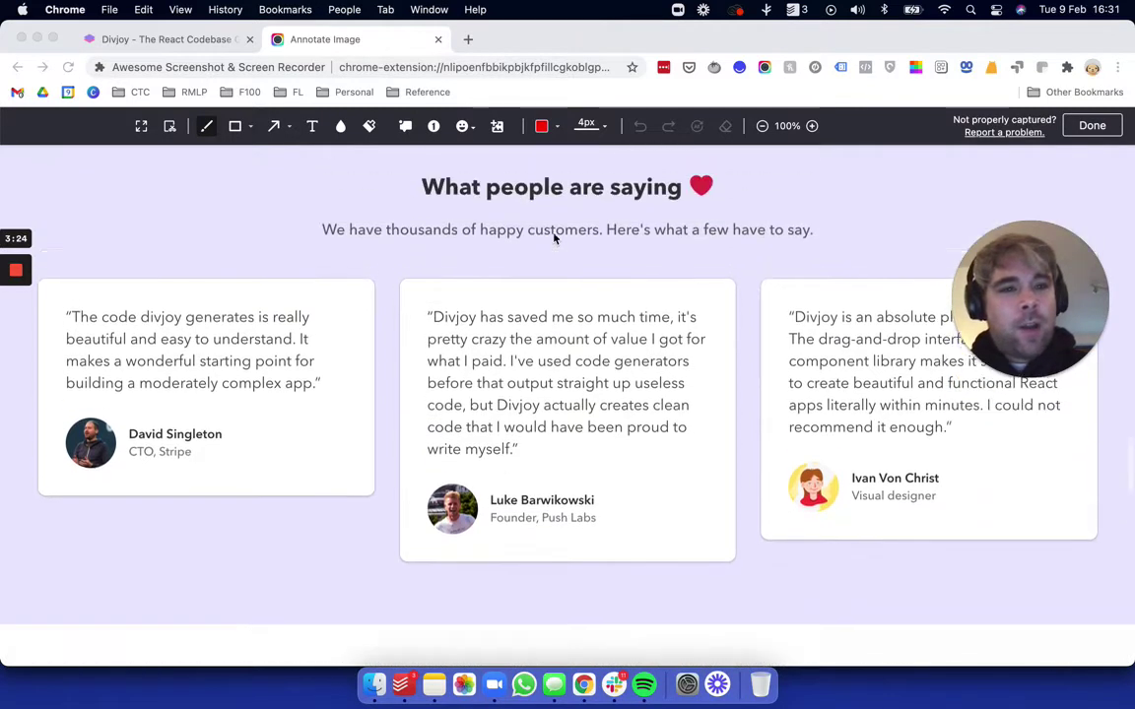
{"action": "scroll", "coordinate": [554, 238], "scroll_direction": "up", "scroll_amount": 2}
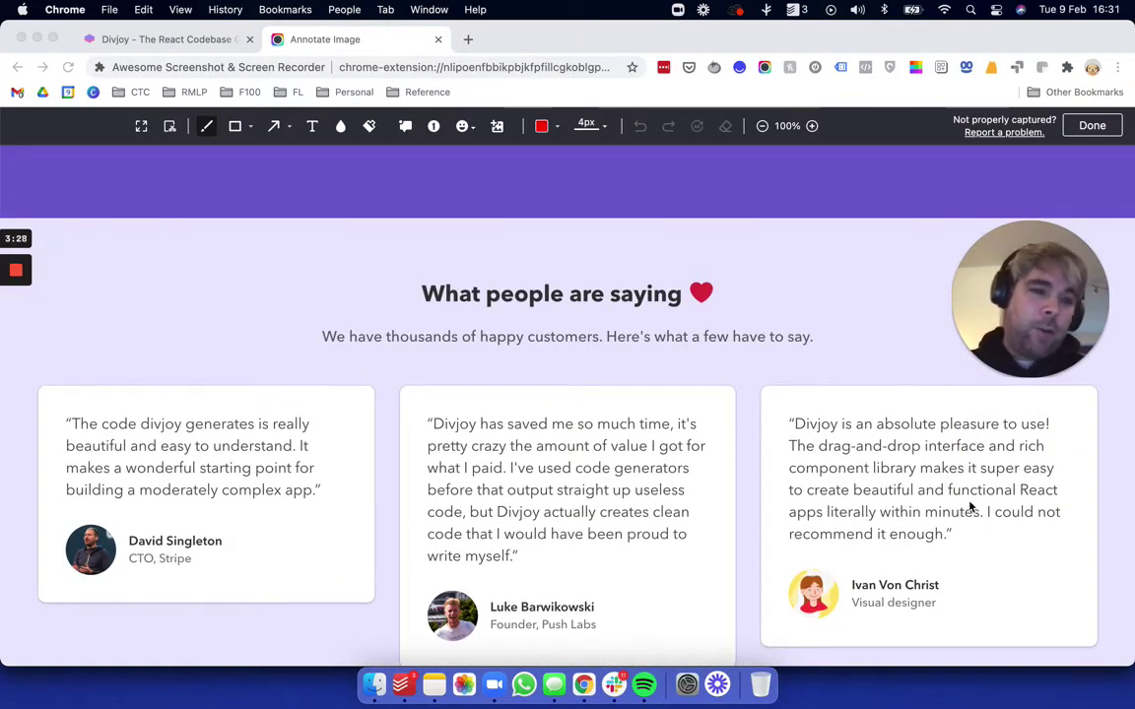
{"action": "scroll", "coordinate": [703, 370], "scroll_direction": "up", "scroll_amount": 15}
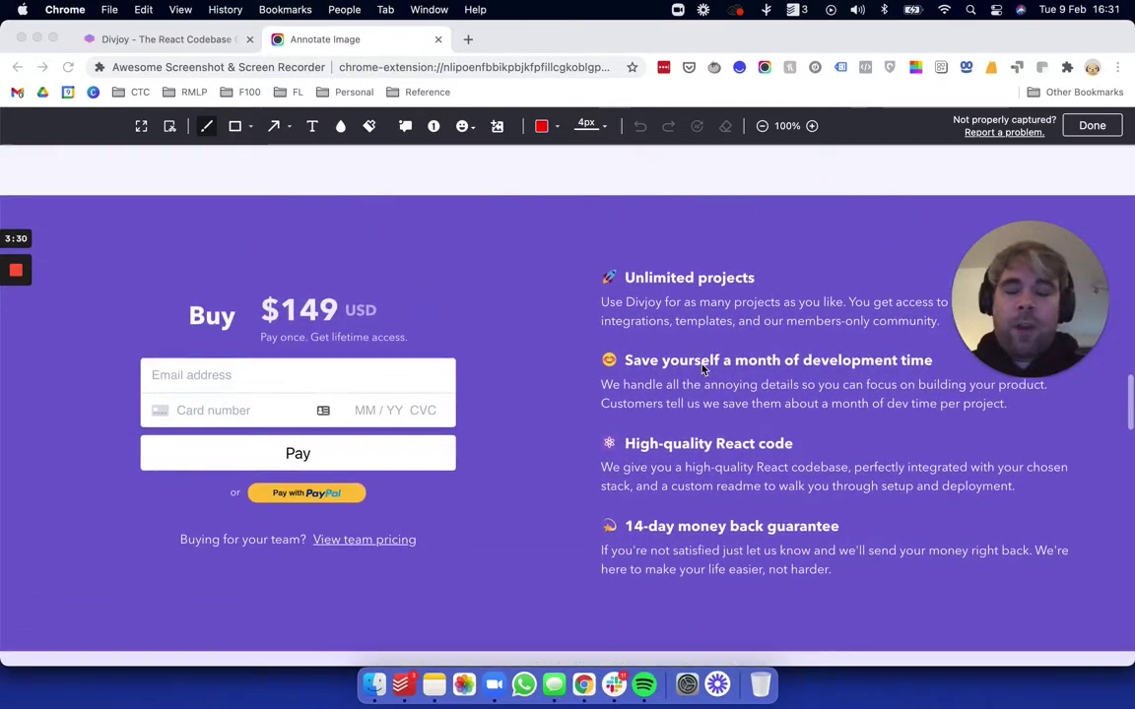
{"action": "scroll", "coordinate": [702, 370], "scroll_direction": "up", "scroll_amount": 3}
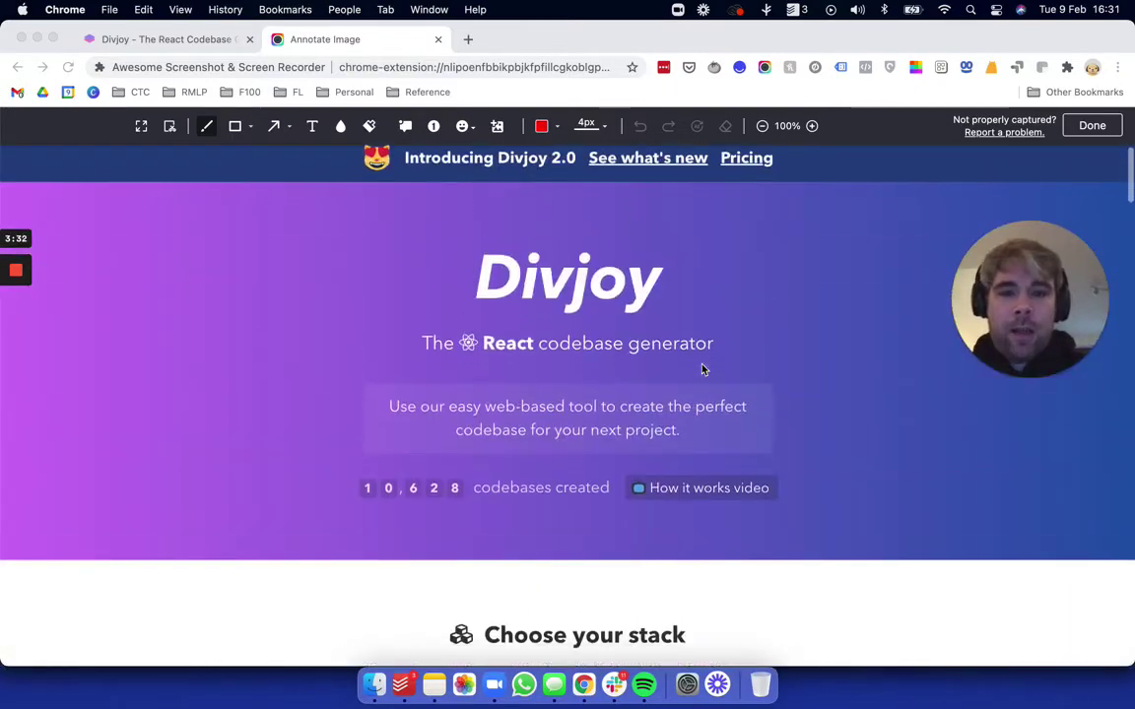
{"action": "scroll", "coordinate": [702, 369], "scroll_direction": "down", "scroll_amount": 15}
{"action": "scroll", "coordinate": [703, 370], "scroll_direction": "up", "scroll_amount": 2}
{"action": "scroll", "coordinate": [702, 369], "scroll_direction": "up", "scroll_amount": 1}
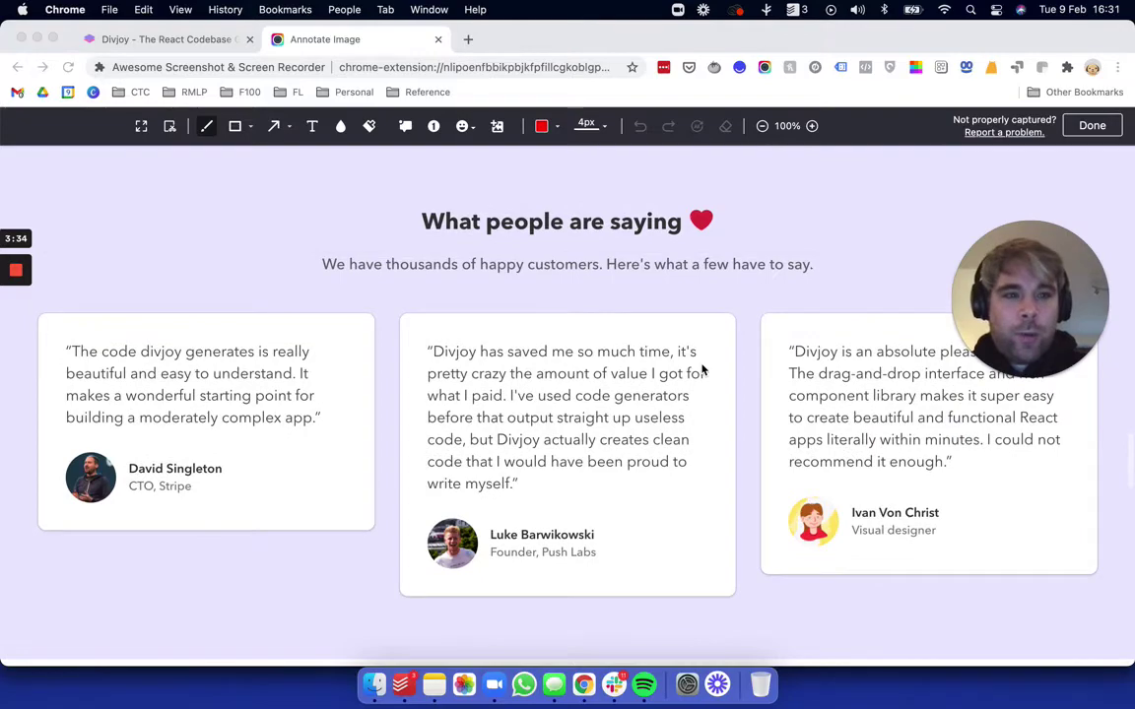
{"action": "scroll", "coordinate": [702, 369], "scroll_direction": "up", "scroll_amount": 15}
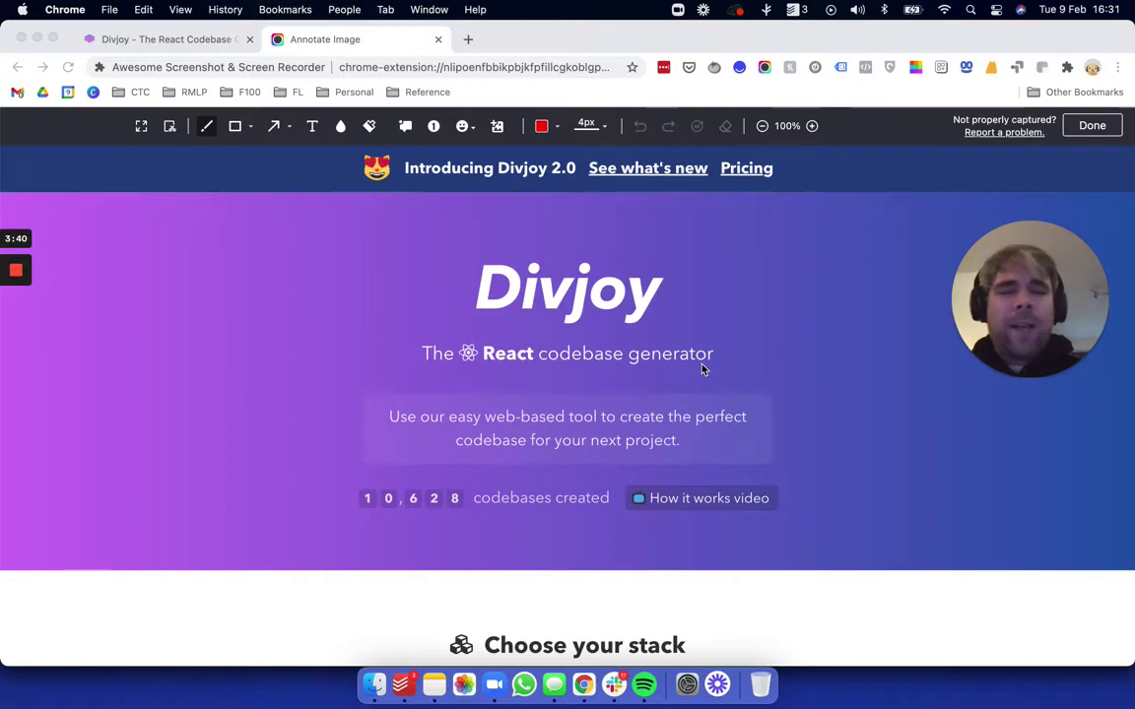
{"action": "scroll", "coordinate": [702, 370], "scroll_direction": "down", "scroll_amount": 2}
{"action": "scroll", "coordinate": [701, 370], "scroll_direction": "up", "scroll_amount": 1}
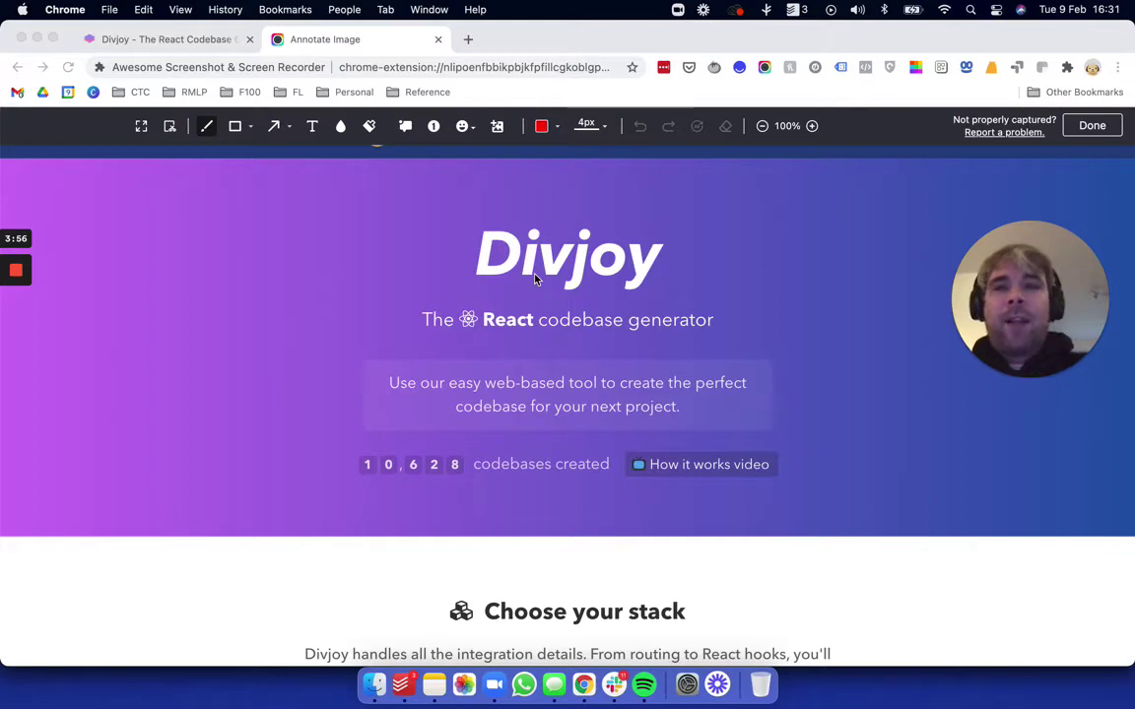
- Add the text annotation "Launch your next project in minutes not hours" beside the Divjoy title in the hero section
{"action": "scroll", "coordinate": [535, 280], "scroll_direction": "down", "scroll_amount": 5}
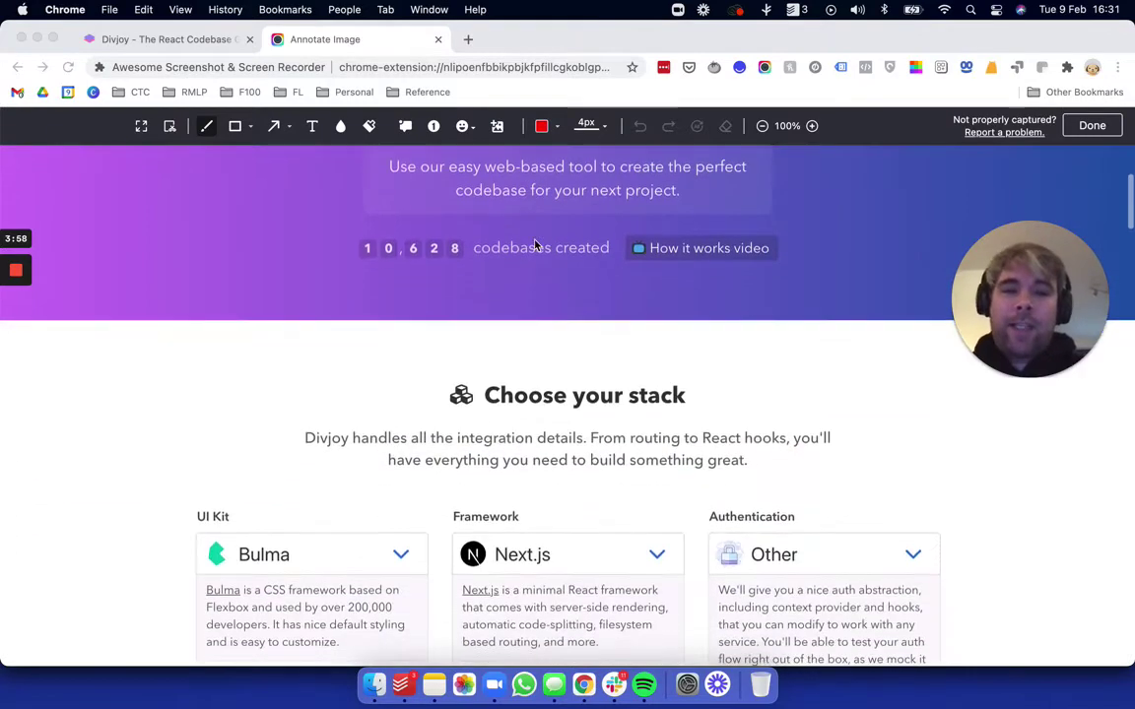
{"action": "scroll", "coordinate": [529, 440], "scroll_direction": "down", "scroll_amount": 5}
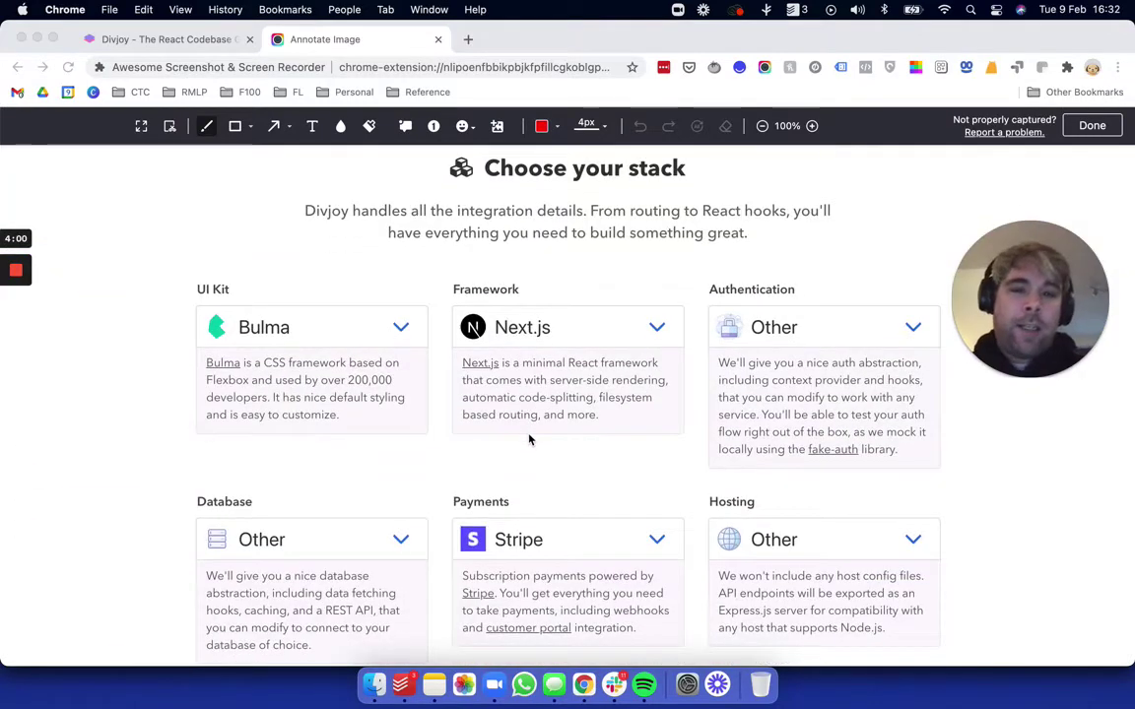
{"action": "scroll", "coordinate": [529, 441], "scroll_direction": "down", "scroll_amount": 15}
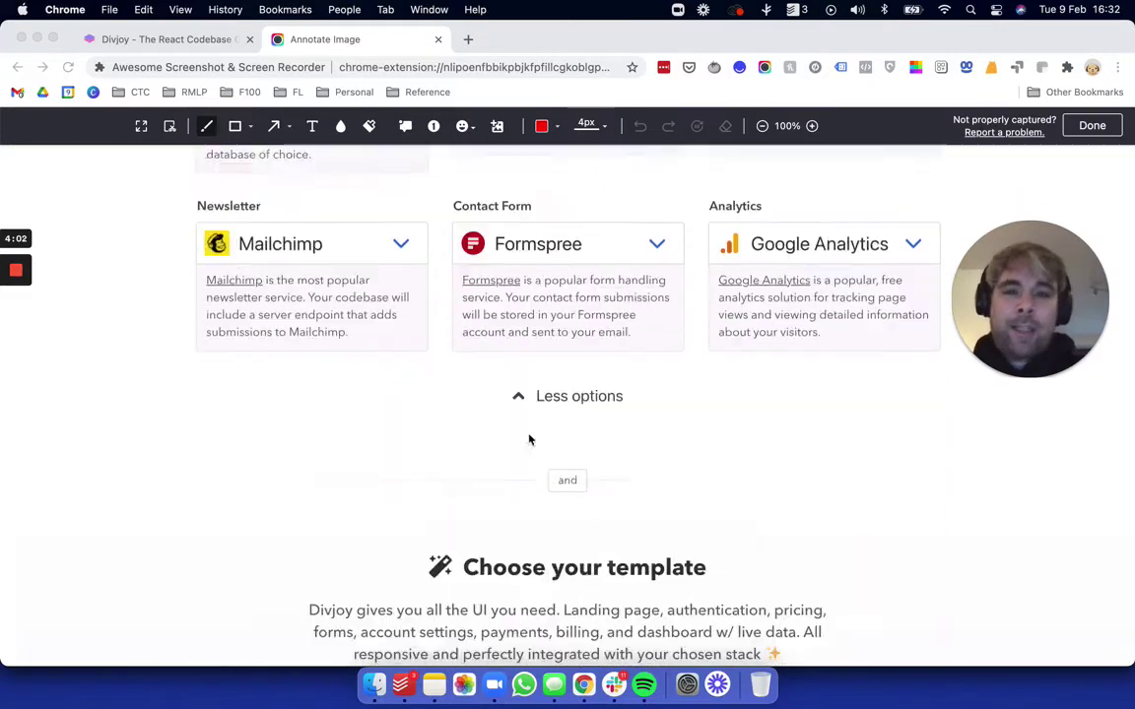
{"action": "scroll", "coordinate": [529, 440], "scroll_direction": "up", "scroll_amount": 20}
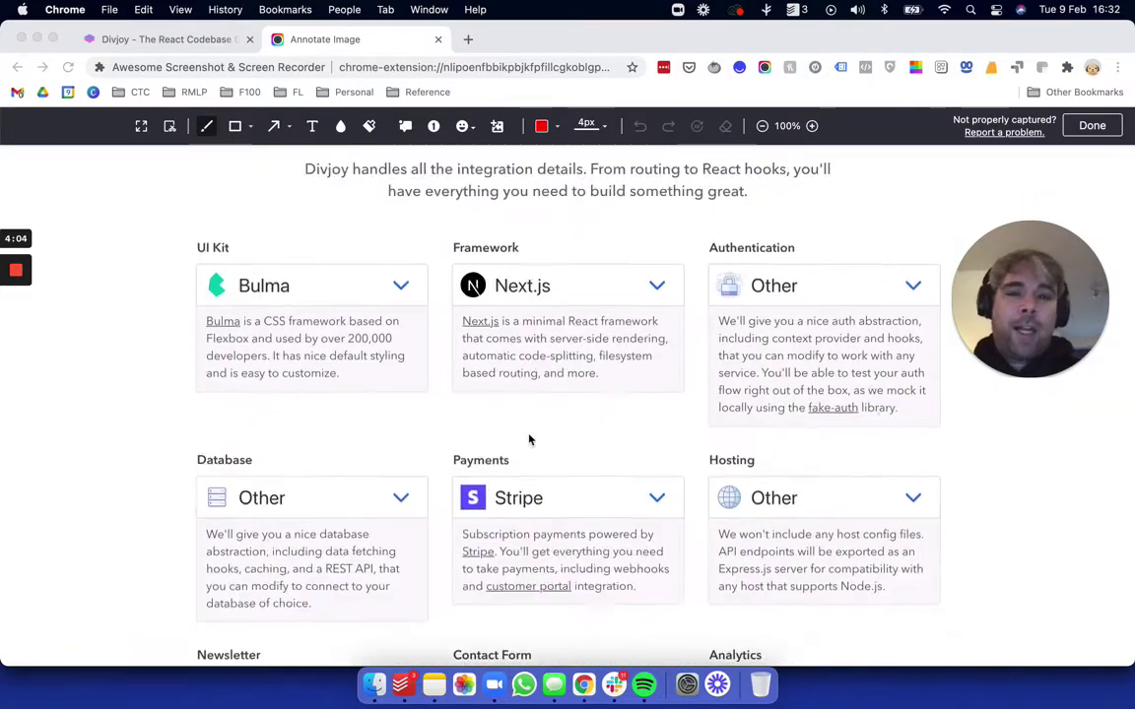
{"action": "scroll", "coordinate": [529, 446], "scroll_direction": "up", "scroll_amount": 3}
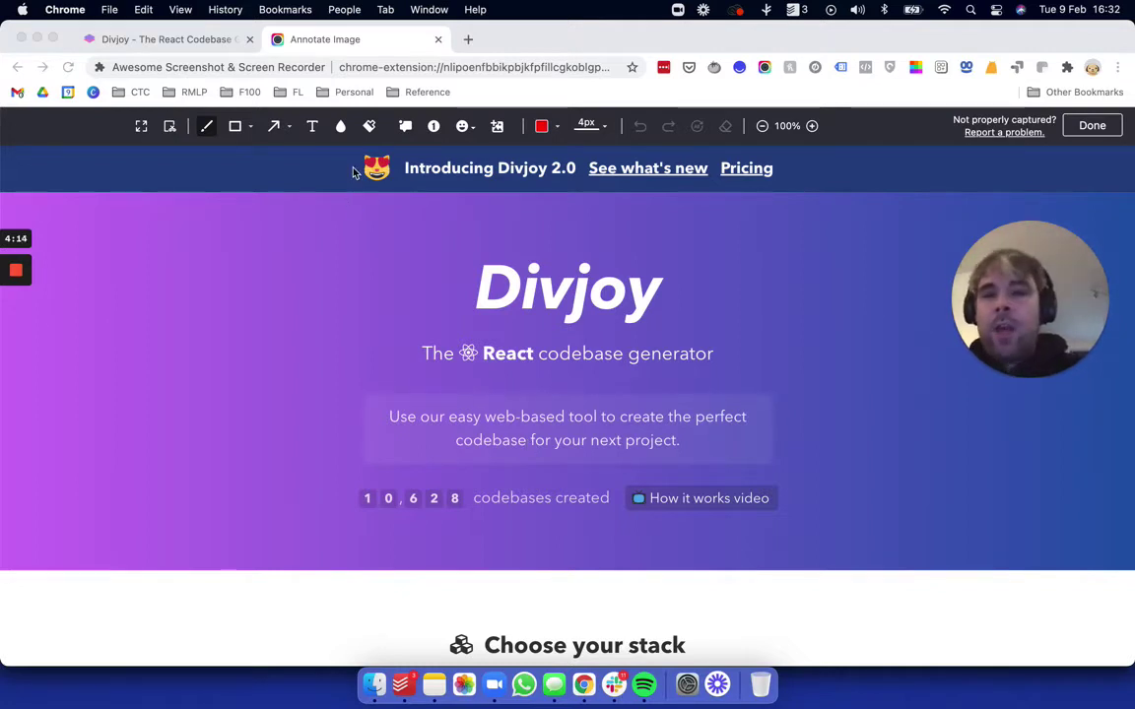
{"action": "left_click", "coordinate": [312, 123]}
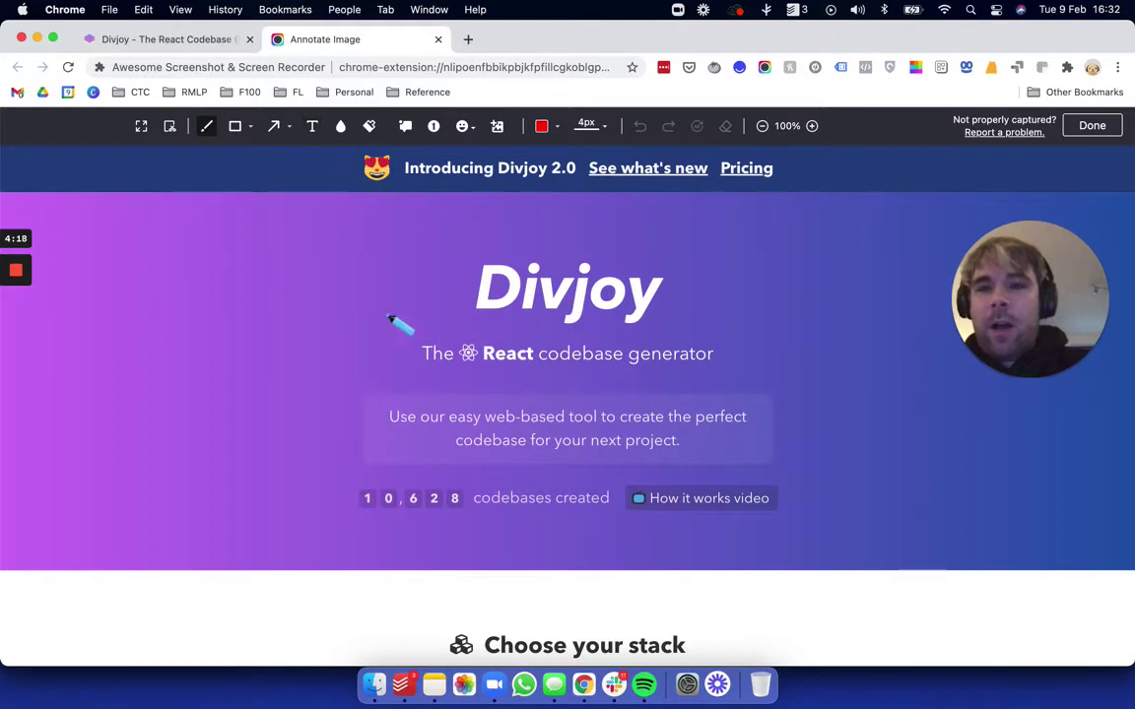
{"action": "left_click", "coordinate": [313, 130]}
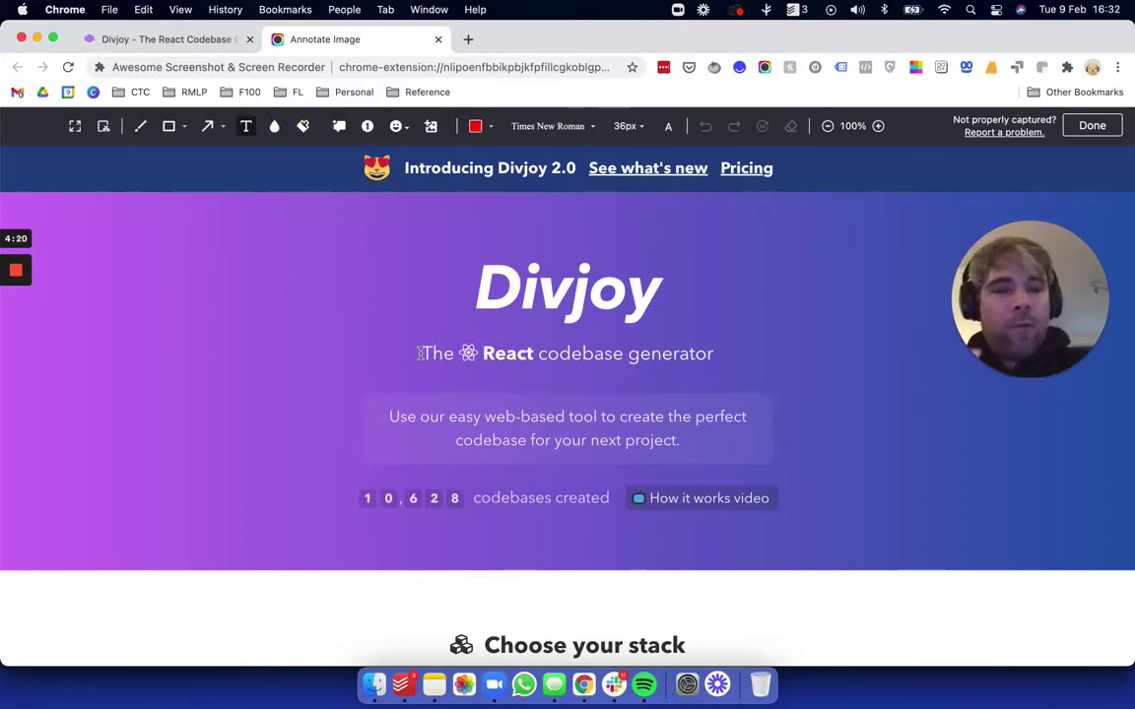
{"action": "left_click", "coordinate": [209, 288]}
{"action": "type", "text": "Launch your next projec"}
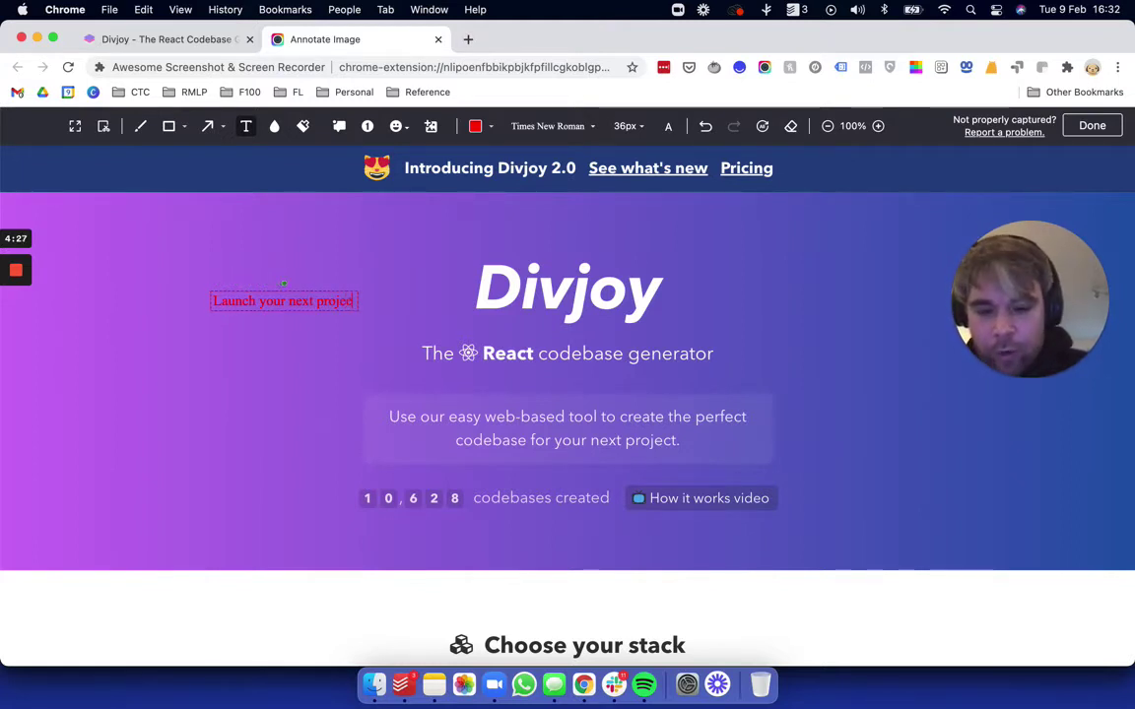
{"action": "type", "text": "t in mind"}
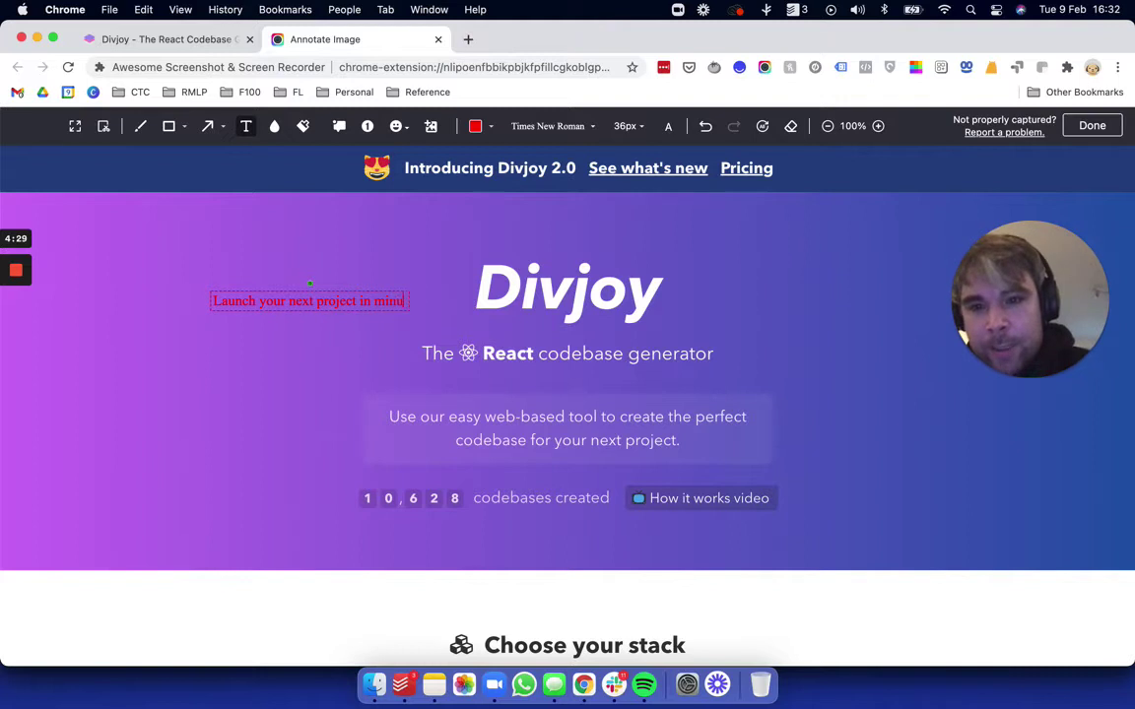
{"action": "type", "text": "tes not hours"}
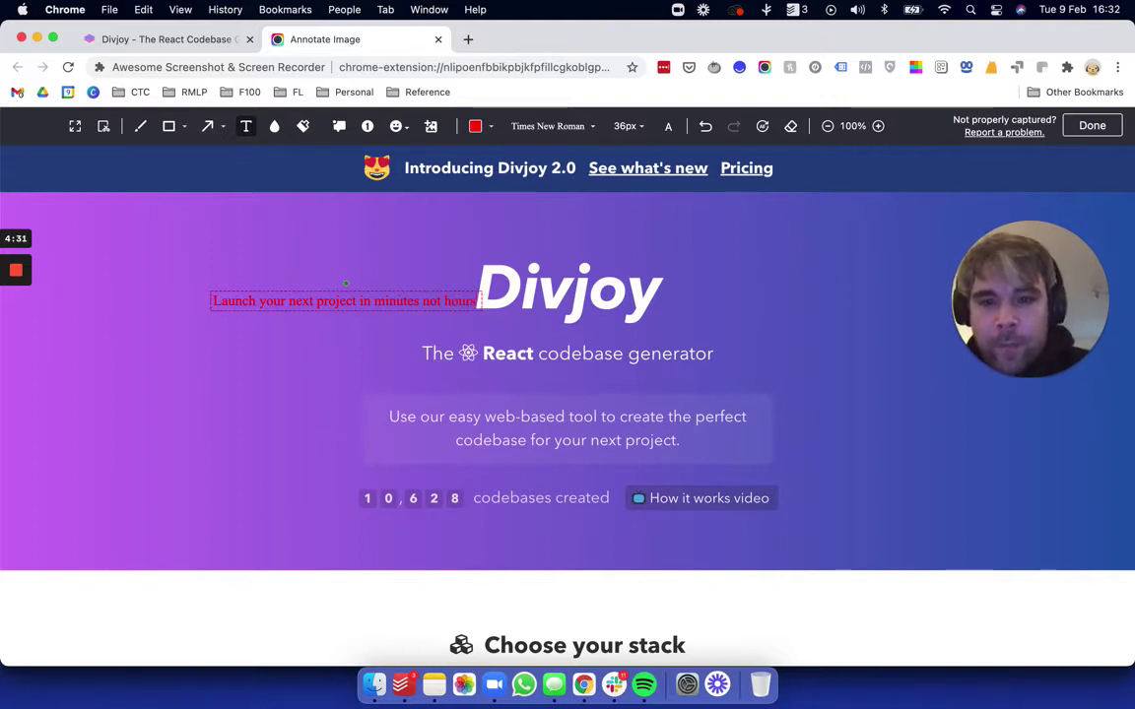
- Recolour the "Launch your next project in minutes not hours" text white and move it clear of the Divjoy title, lower in the hero
{"action": "left_click", "coordinate": [475, 129]}
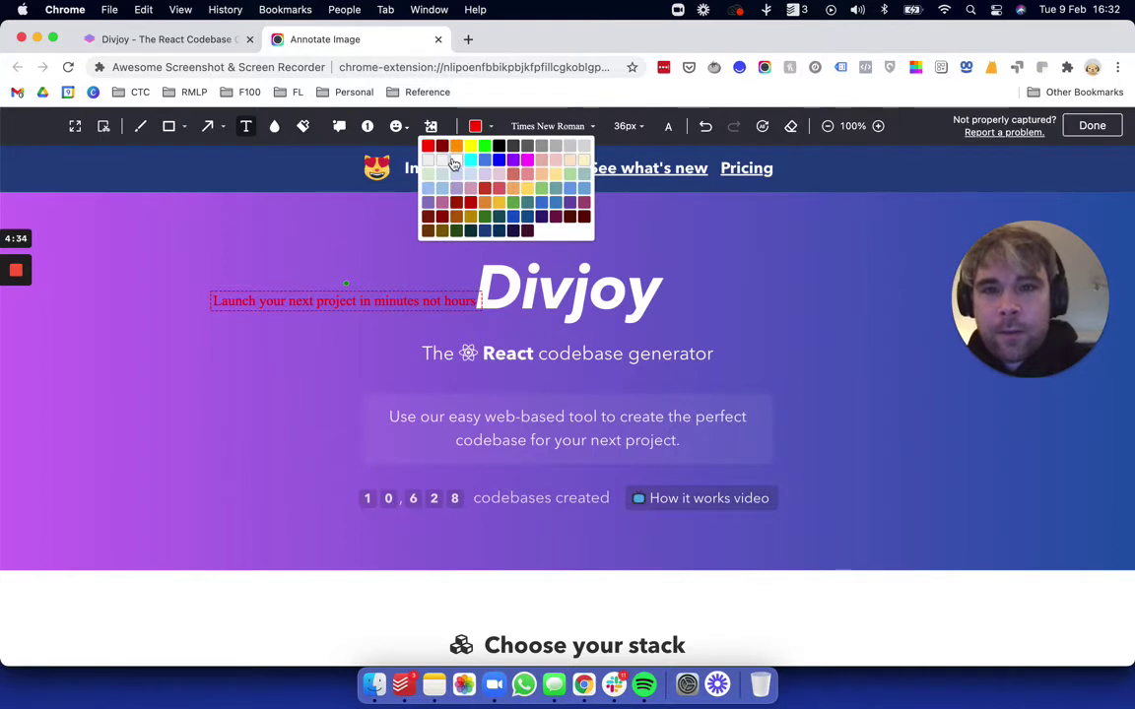
{"action": "left_click", "coordinate": [455, 159]}
{"action": "left_click", "coordinate": [332, 256]}
{"action": "left_click_drag", "start_coordinate": [347, 337], "coordinate": [279, 385]}
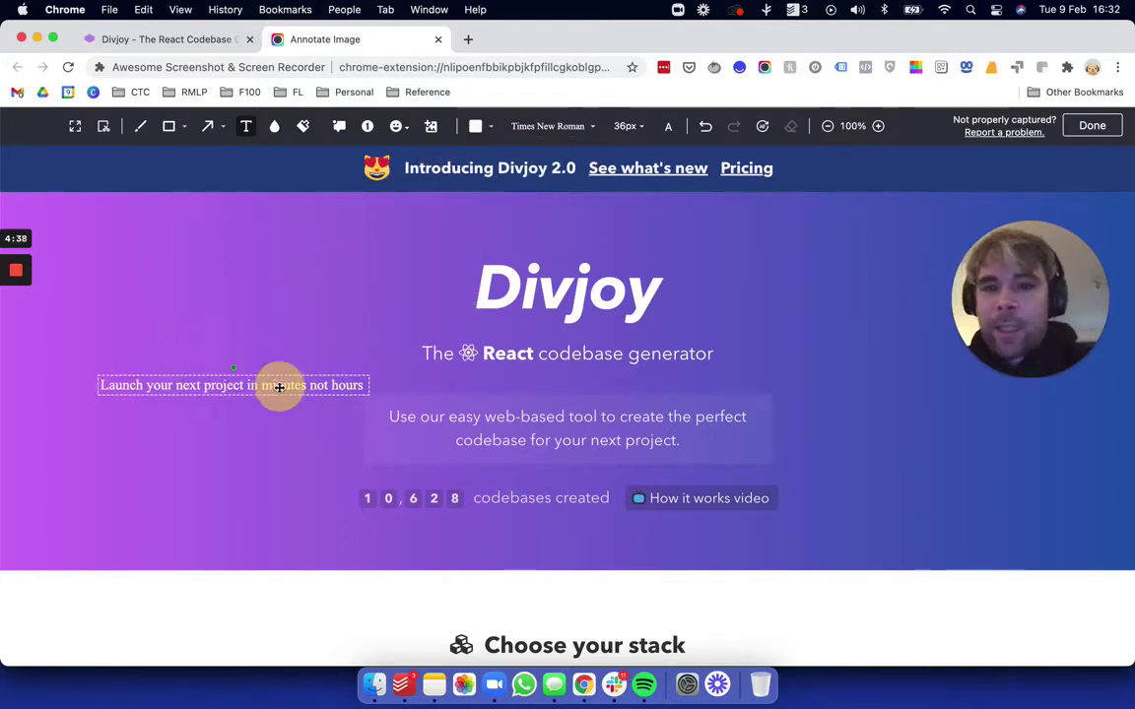
- Frame the Divjoy title with a white rectangle and move the "Launch your next project in minutes not hours" text beside it
{"action": "scroll", "coordinate": [438, 357], "scroll_direction": "down", "scroll_amount": 1}
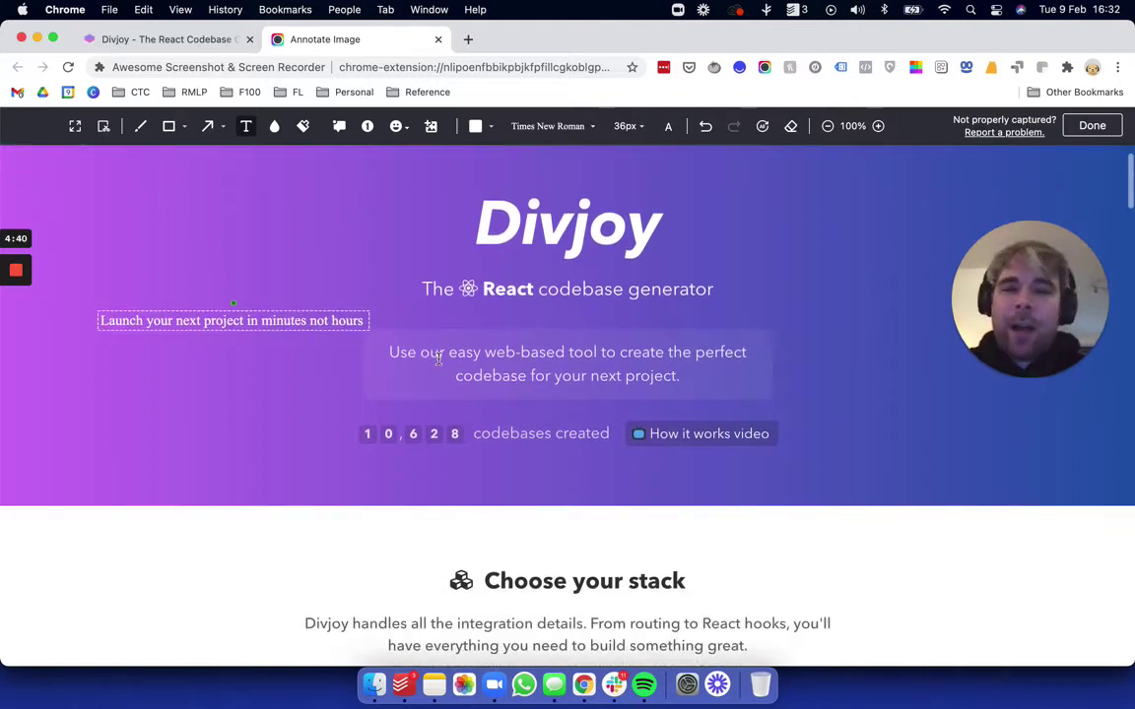
{"action": "scroll", "coordinate": [463, 335], "scroll_direction": "up", "scroll_amount": 2}
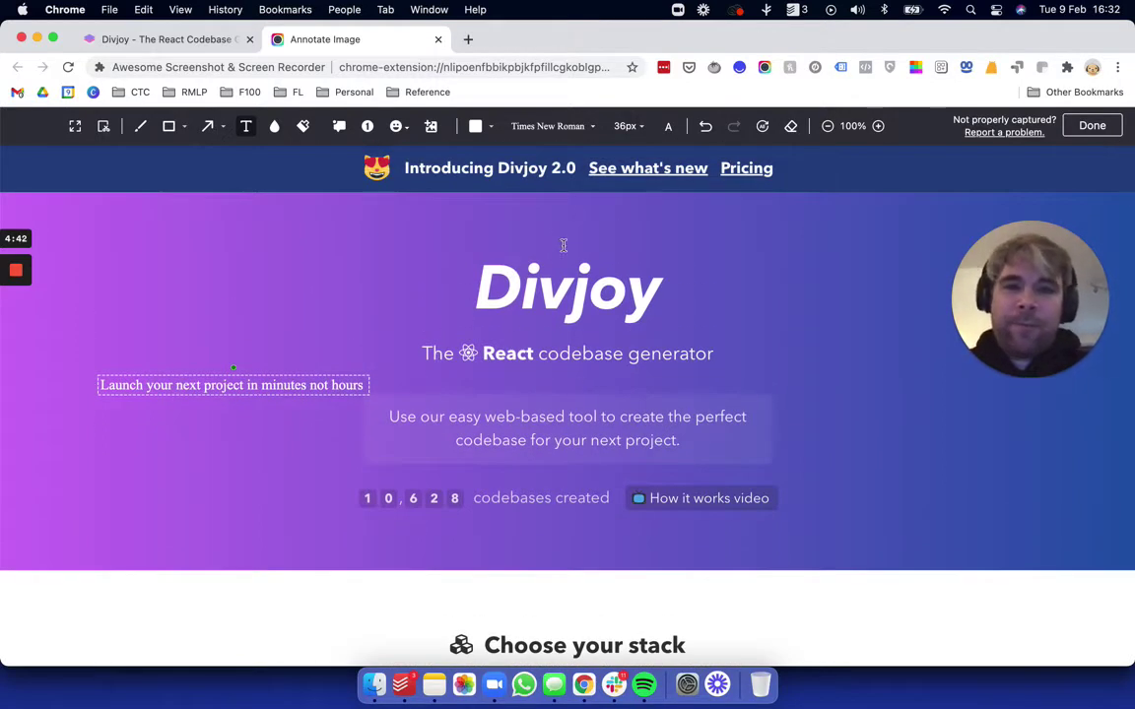
{"action": "left_click", "coordinate": [168, 125]}
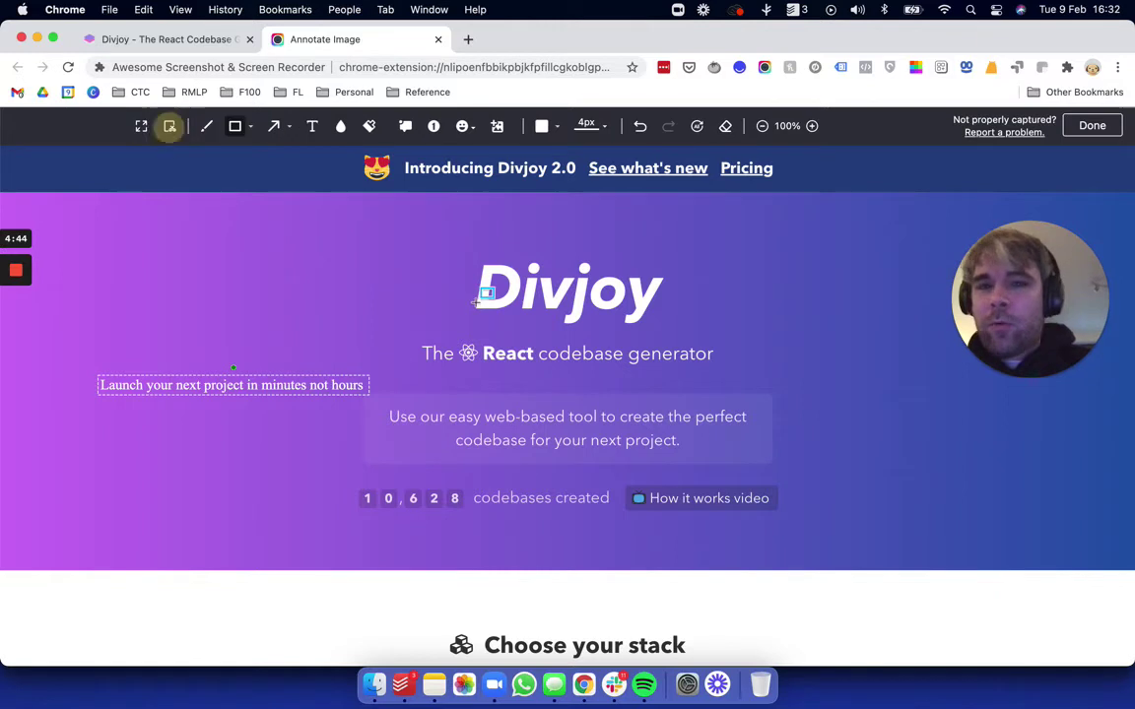
{"action": "left_click_drag", "start_coordinate": [441, 251], "coordinate": [699, 332]}
{"action": "scroll", "coordinate": [698, 332], "scroll_direction": "down", "scroll_amount": 3}
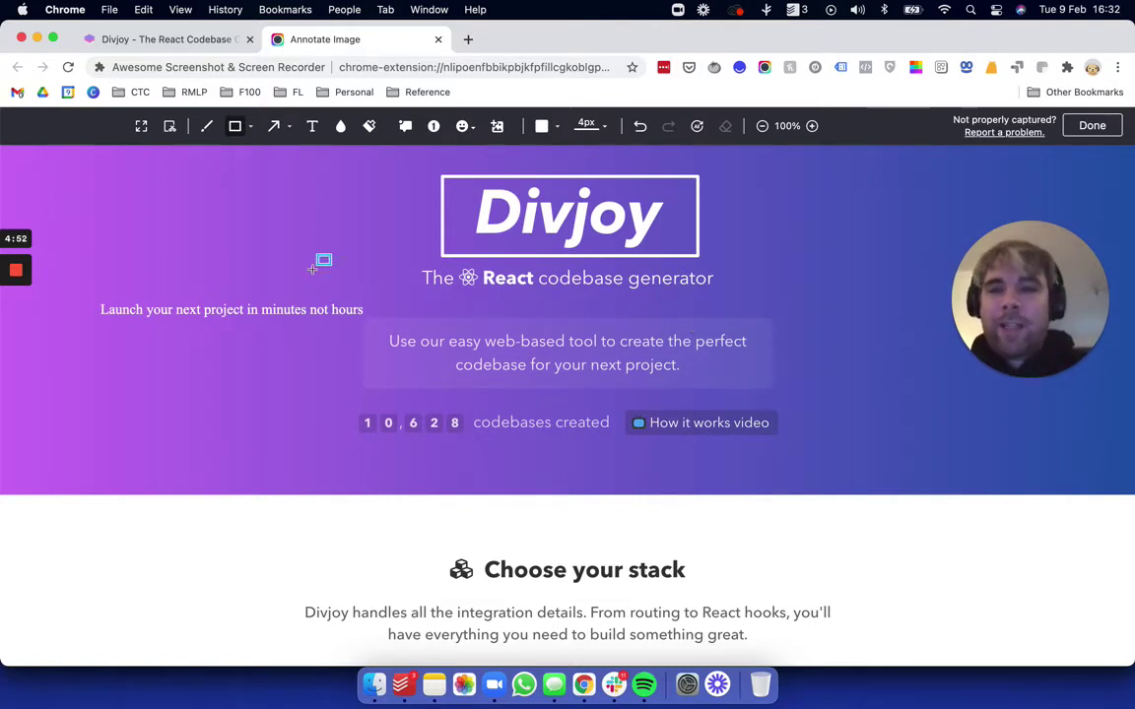
{"action": "left_click", "coordinate": [266, 313]}
{"action": "left_click_drag", "start_coordinate": [265, 313], "coordinate": [319, 213]}
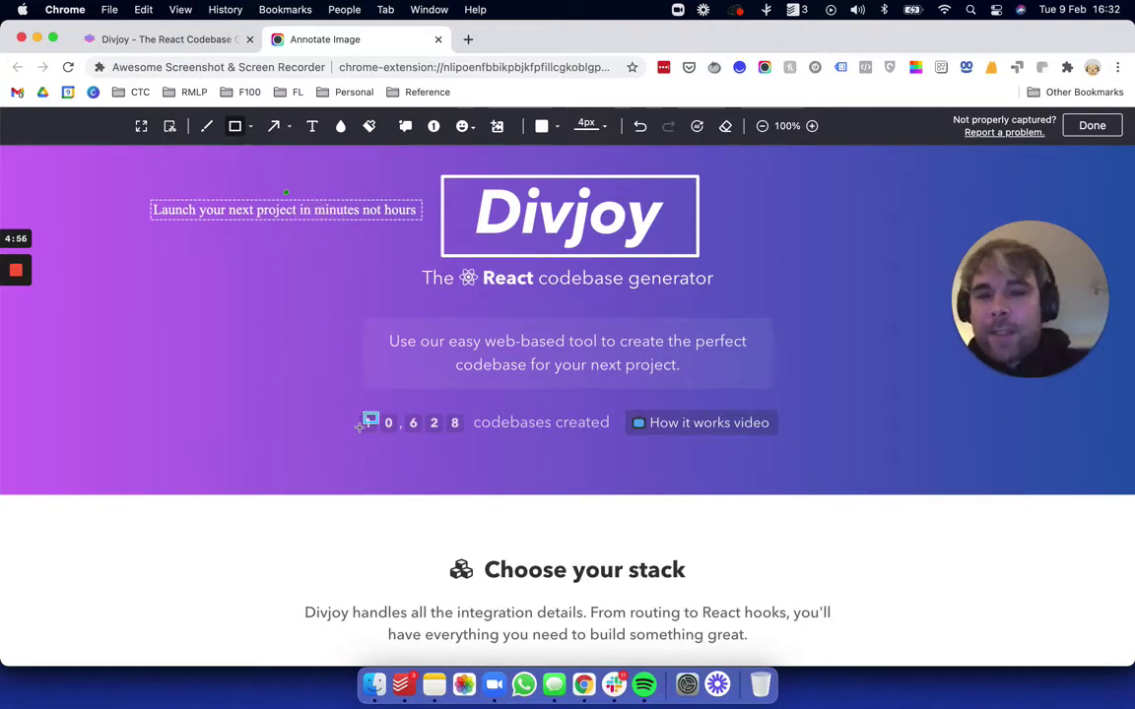
- Frame the "codebases created" counter with a white rectangle and place the text "Minutes saved" just beneath it
{"action": "mouse_move", "coordinate": [346, 397]}
{"action": "left_mouse_down"}
{"action": "mouse_move", "coordinate": [352, 424]}
{"action": "mouse_move", "coordinate": [617, 441]}
{"action": "left_mouse_up"}
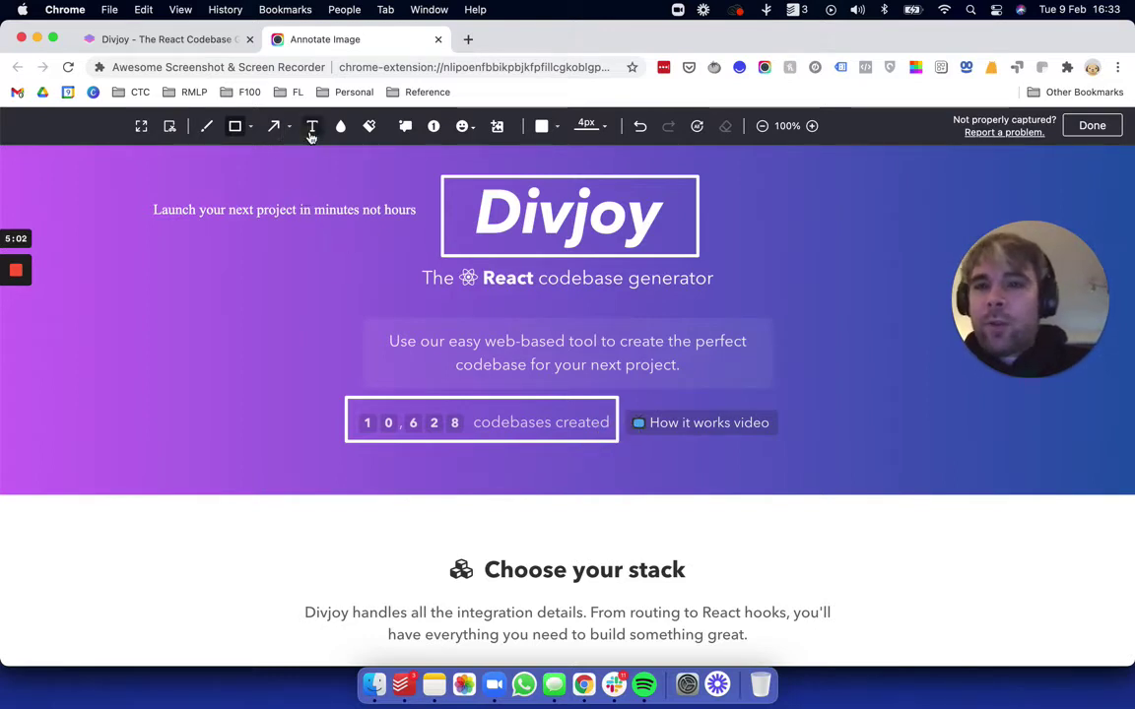
{"action": "left_click", "coordinate": [311, 125]}
{"action": "left_click", "coordinate": [370, 455]}
{"action": "type", "text": "Miuntes"}
{"action": "key", "text": "BackSpace"}
{"action": "key", "text": "BackSpace"}
{"action": "key", "text": "BackSpace"}
{"action": "key", "text": "BackSpace"}
{"action": "type", "text": "nutes it"}
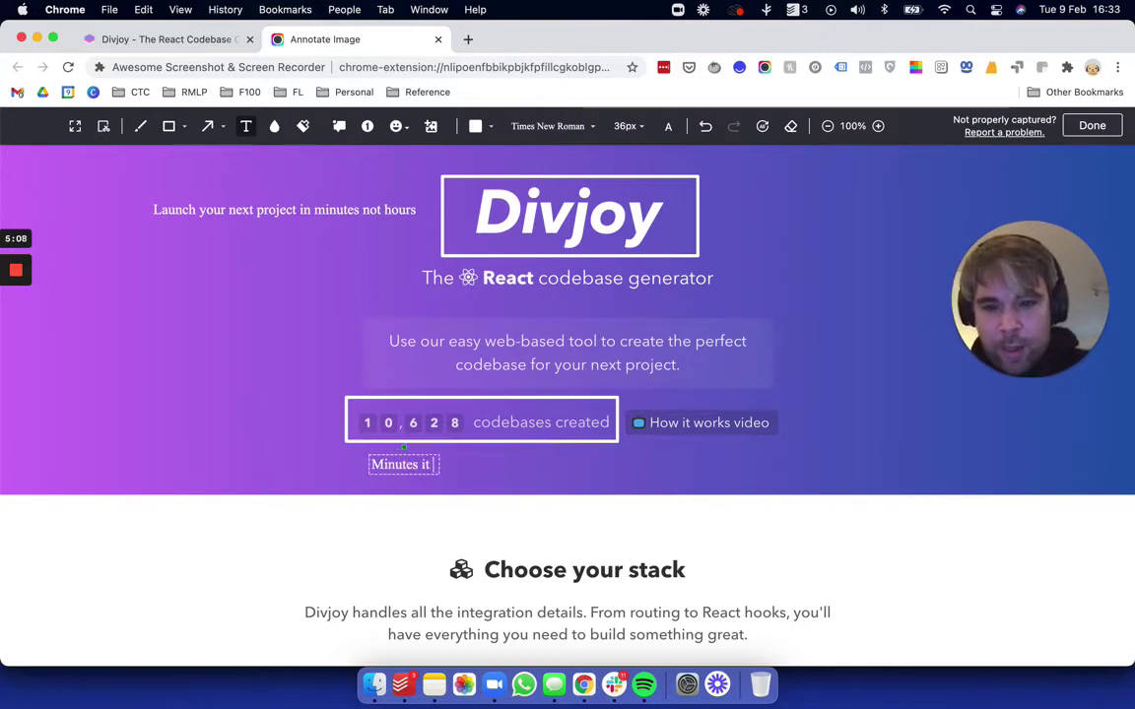
{"action": "key", "text": "BackSpace"}
{"action": "key", "text": "BackSpace"}
{"action": "key", "text": "BackSpace"}
{"action": "type", "text": "saved"}
{"action": "left_click", "coordinate": [295, 471]}
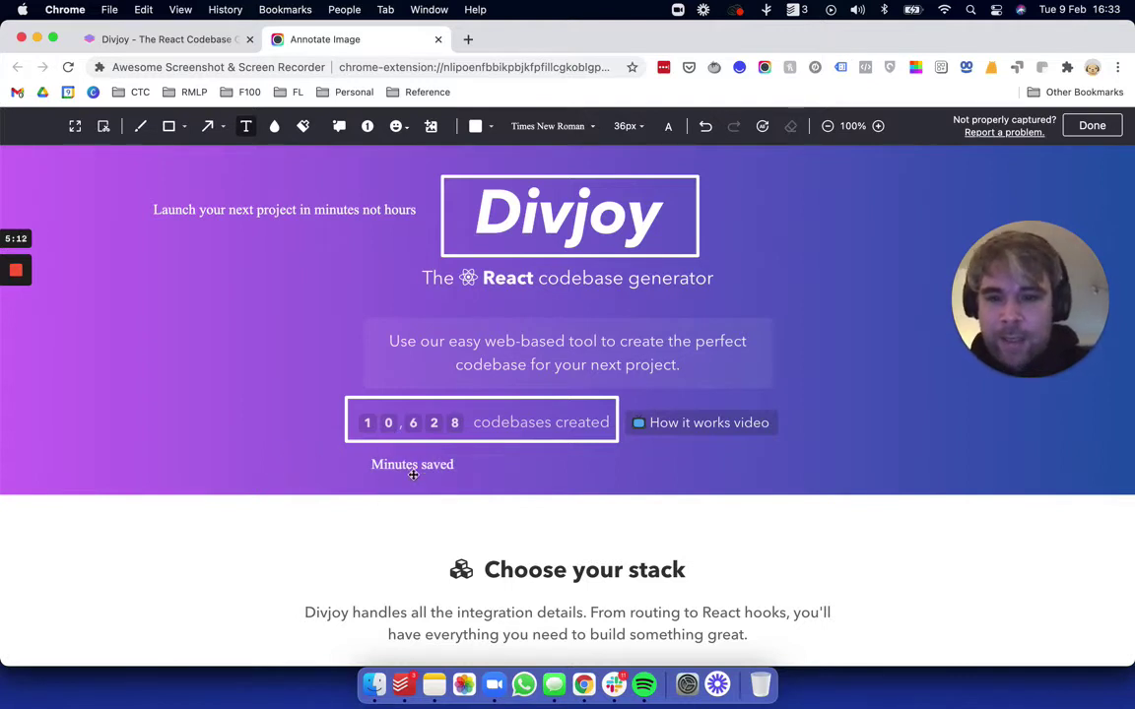
{"action": "left_click_drag", "start_coordinate": [412, 469], "coordinate": [398, 466]}
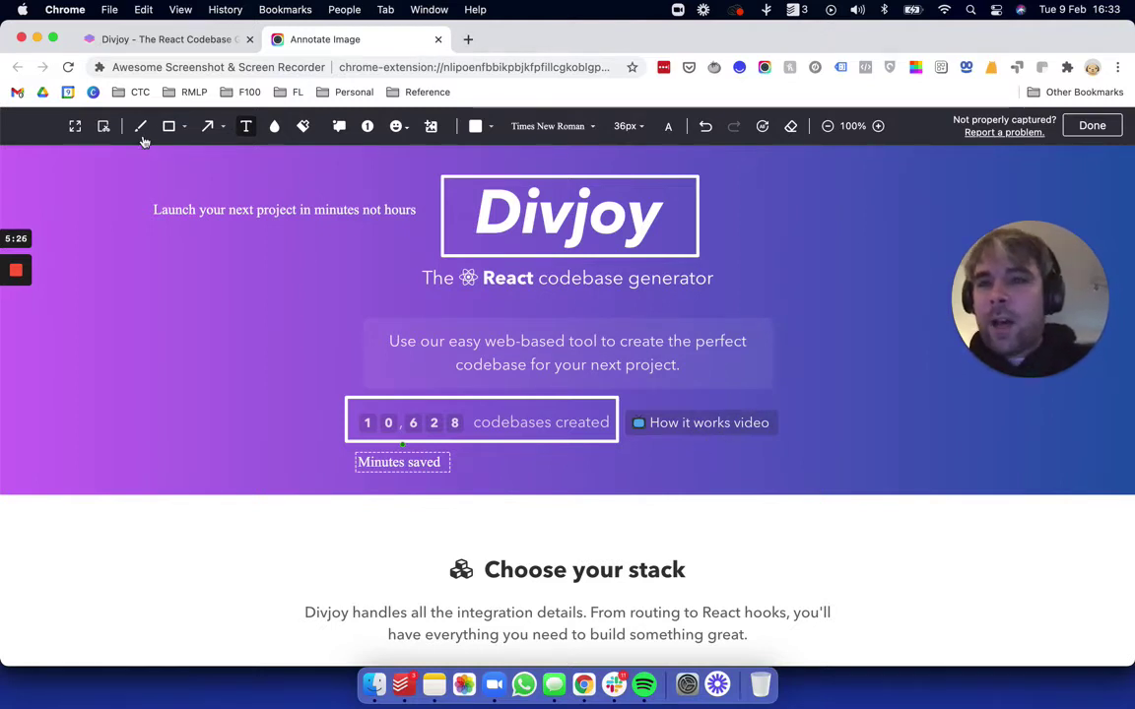
- Cross out the "How it works video" button in the hero with two white pen strokes
{"action": "scroll", "coordinate": [244, 339], "scroll_direction": "down", "scroll_amount": 10}
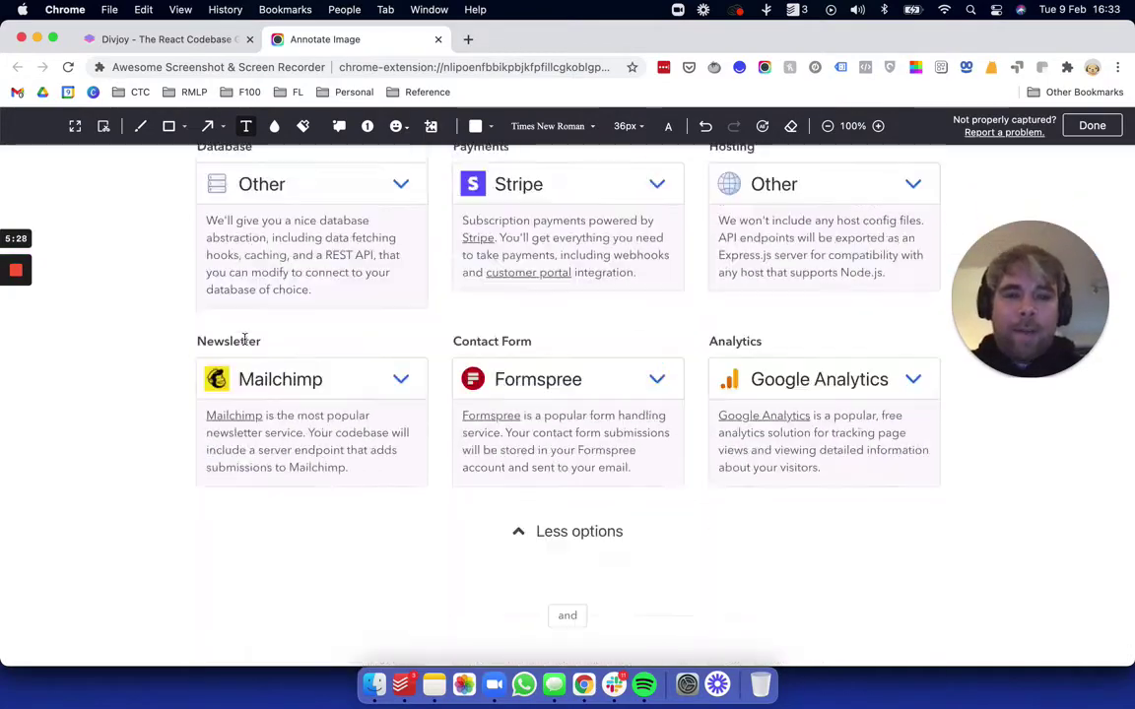
{"action": "scroll", "coordinate": [245, 338], "scroll_direction": "up", "scroll_amount": 15}
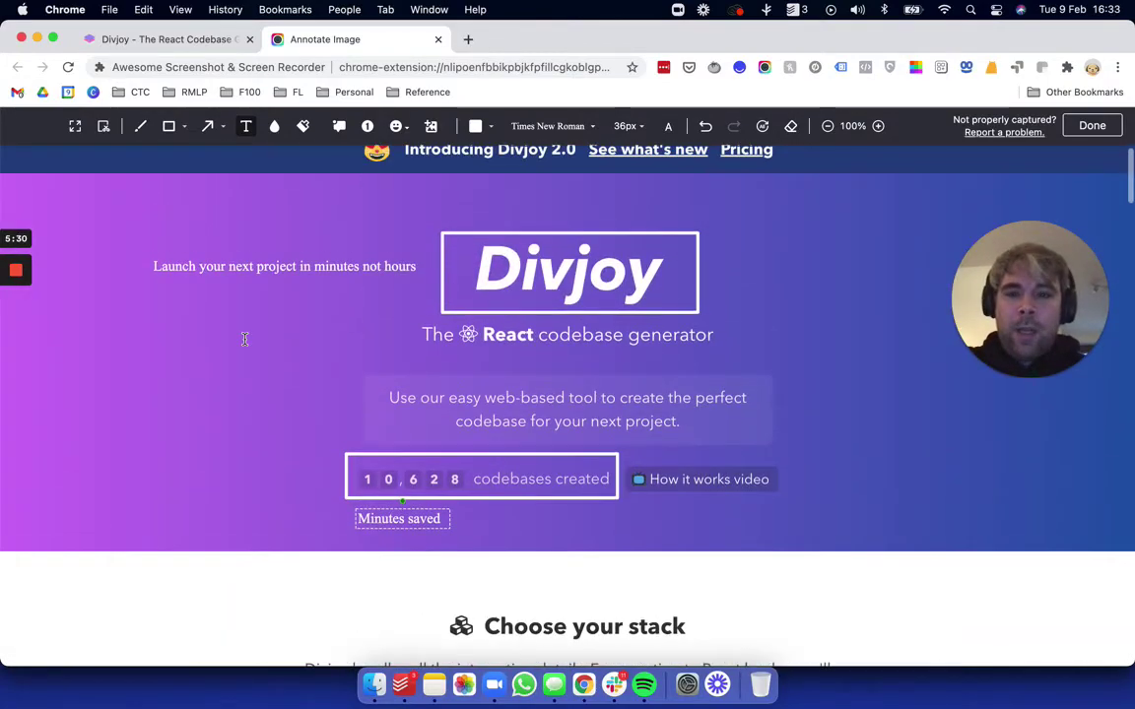
{"action": "scroll", "coordinate": [245, 339], "scroll_direction": "down", "scroll_amount": 20}
{"action": "scroll", "coordinate": [244, 339], "scroll_direction": "down", "scroll_amount": 8}
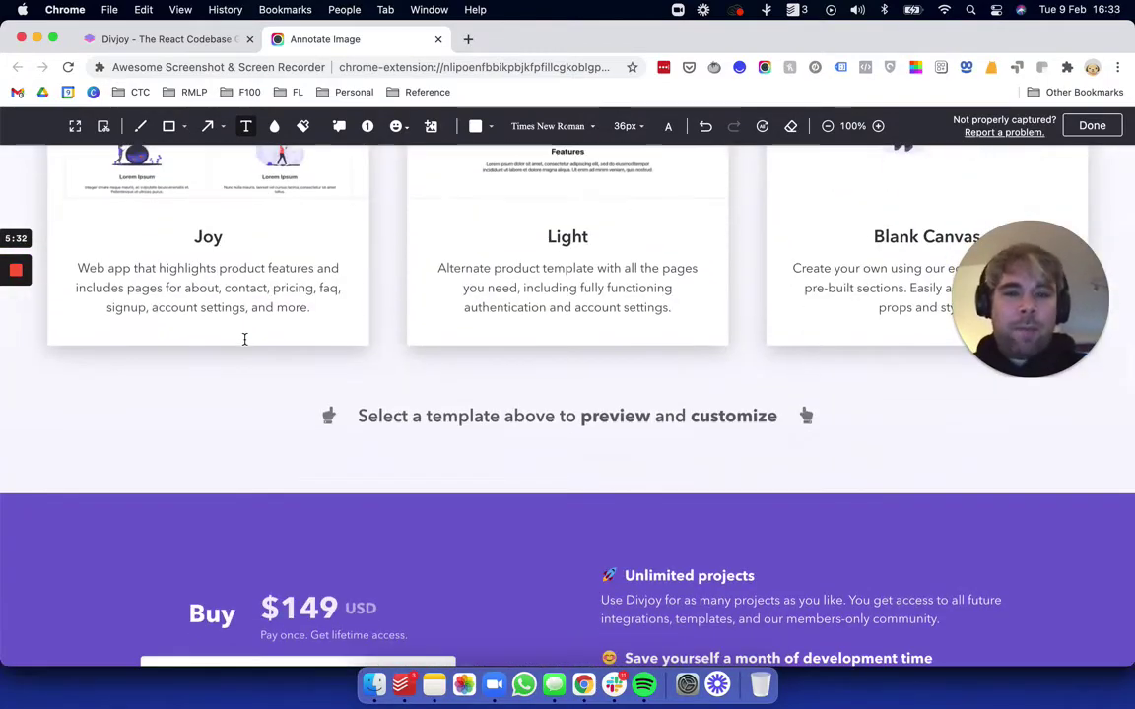
{"action": "scroll", "coordinate": [245, 338], "scroll_direction": "up", "scroll_amount": 20}
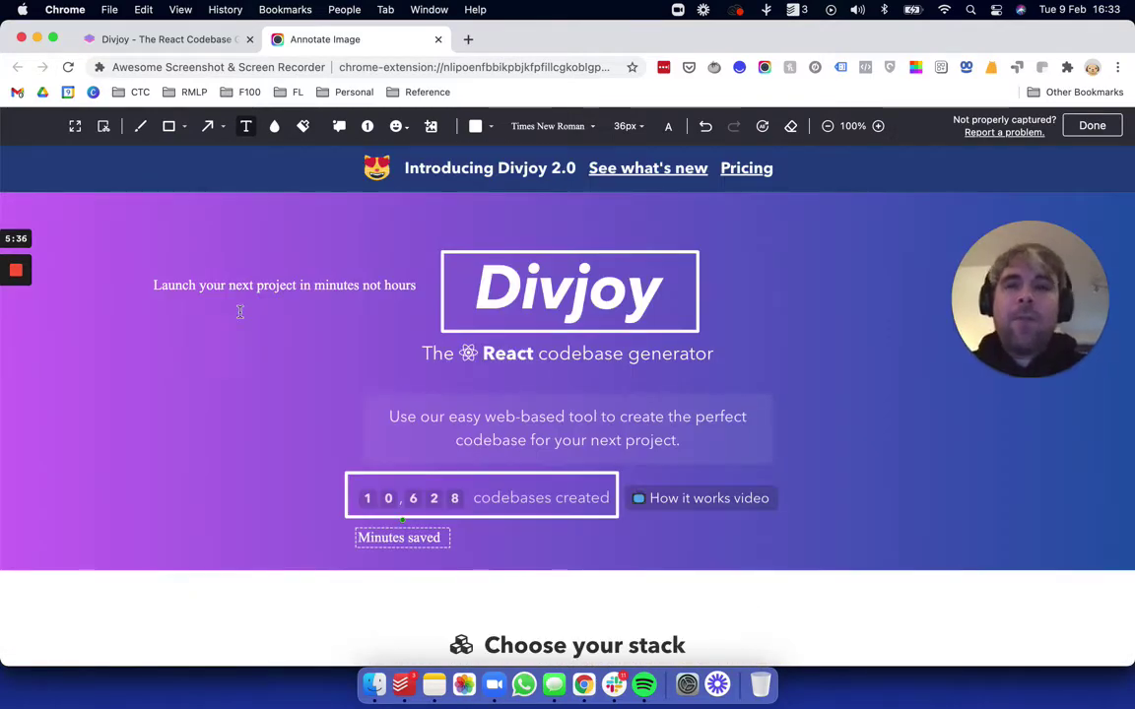
{"action": "left_click", "coordinate": [141, 126]}
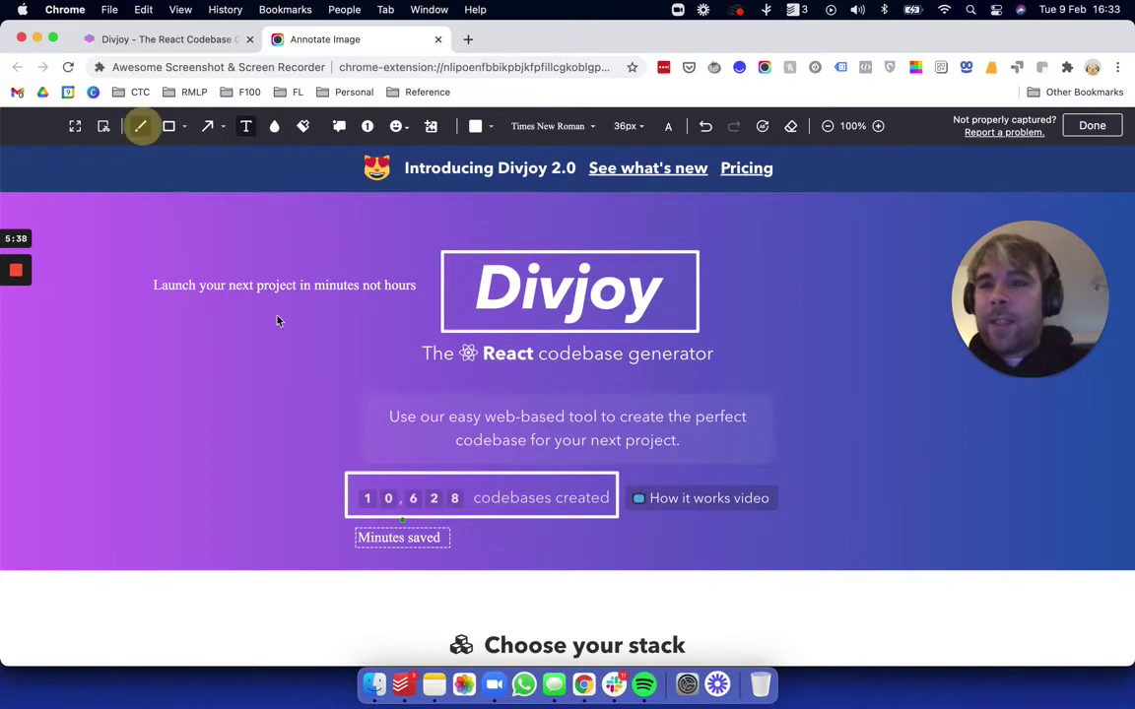
{"action": "left_click_drag", "start_coordinate": [650, 524], "coordinate": [745, 479]}
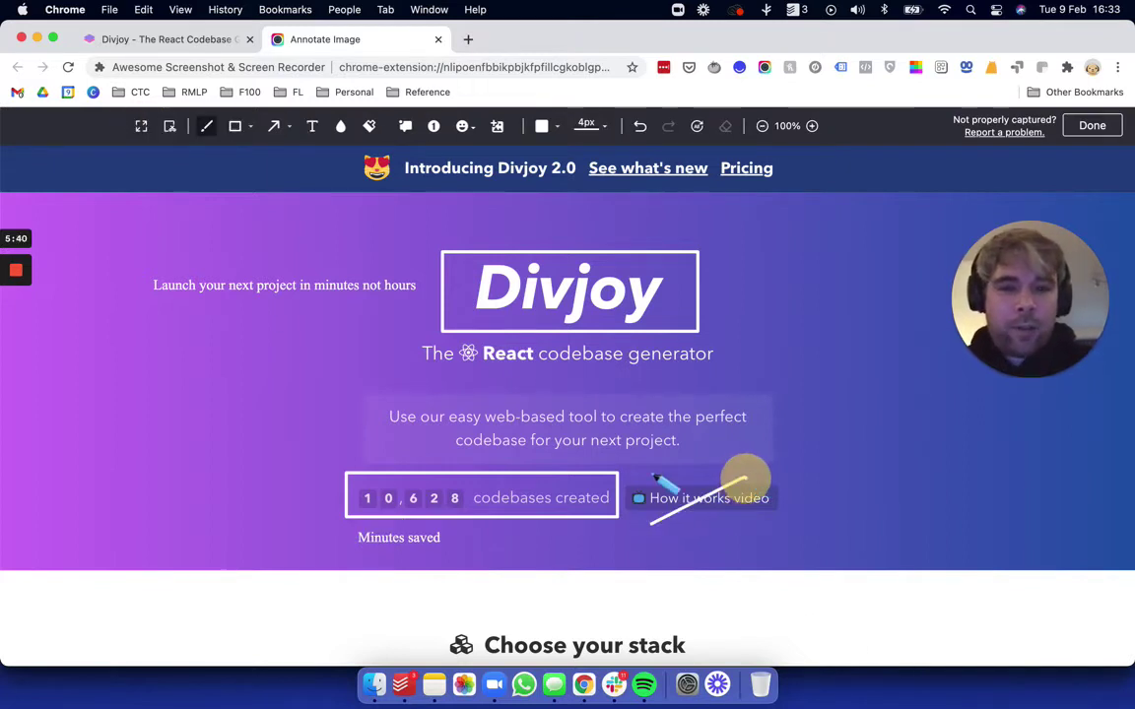
{"action": "left_click_drag", "start_coordinate": [650, 475], "coordinate": [774, 539]}
- Review the annotated hero against the stack, template, pricing and testimonial sections of the captured page
{"action": "scroll", "coordinate": [581, 448], "scroll_direction": "down", "scroll_amount": 3}
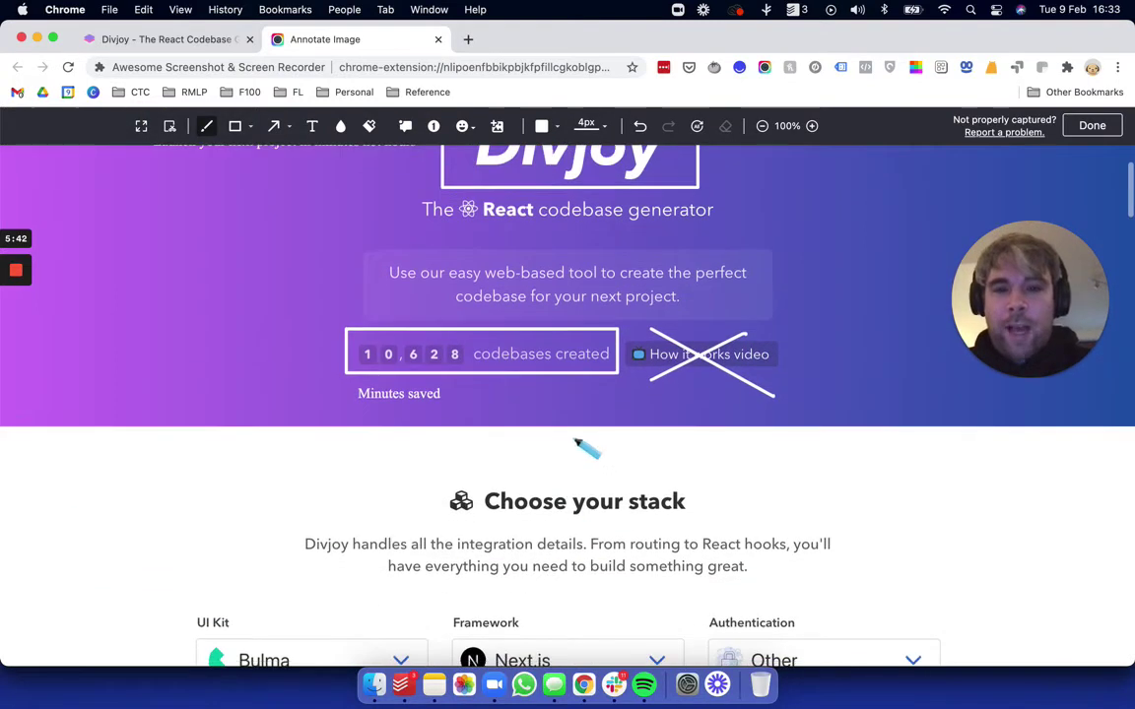
{"action": "scroll", "coordinate": [340, 493], "scroll_direction": "up", "scroll_amount": 1}
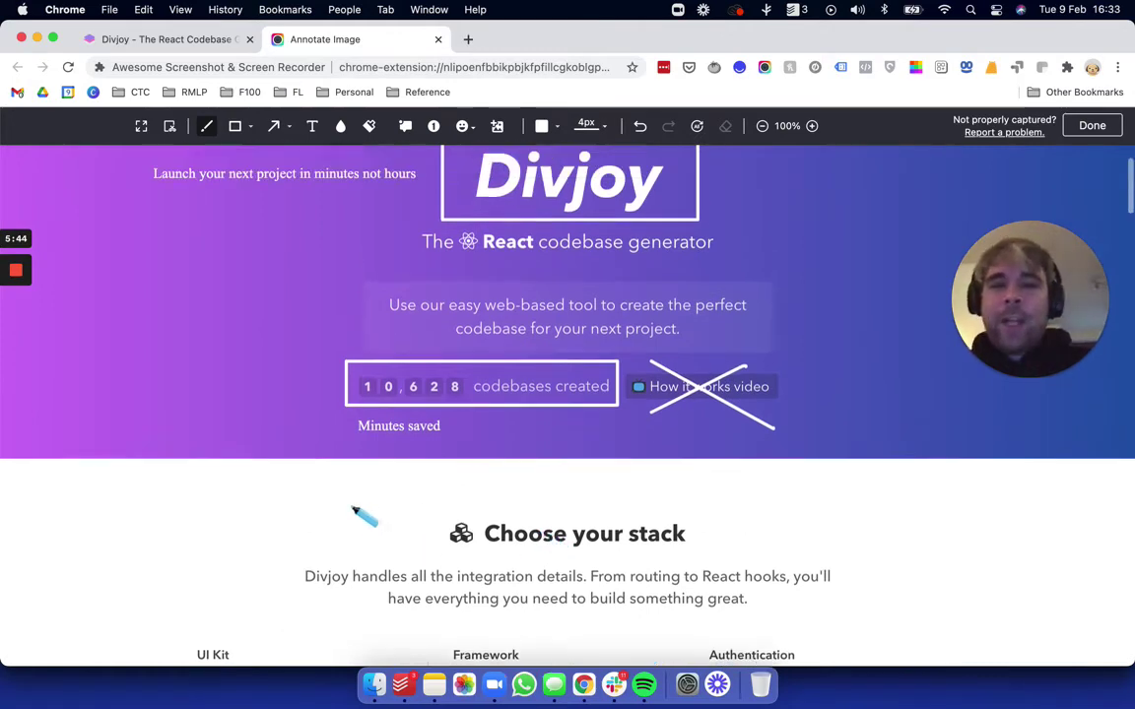
{"action": "scroll", "coordinate": [357, 512], "scroll_direction": "up", "scroll_amount": 3}
{"action": "scroll", "coordinate": [356, 513], "scroll_direction": "down", "scroll_amount": 3}
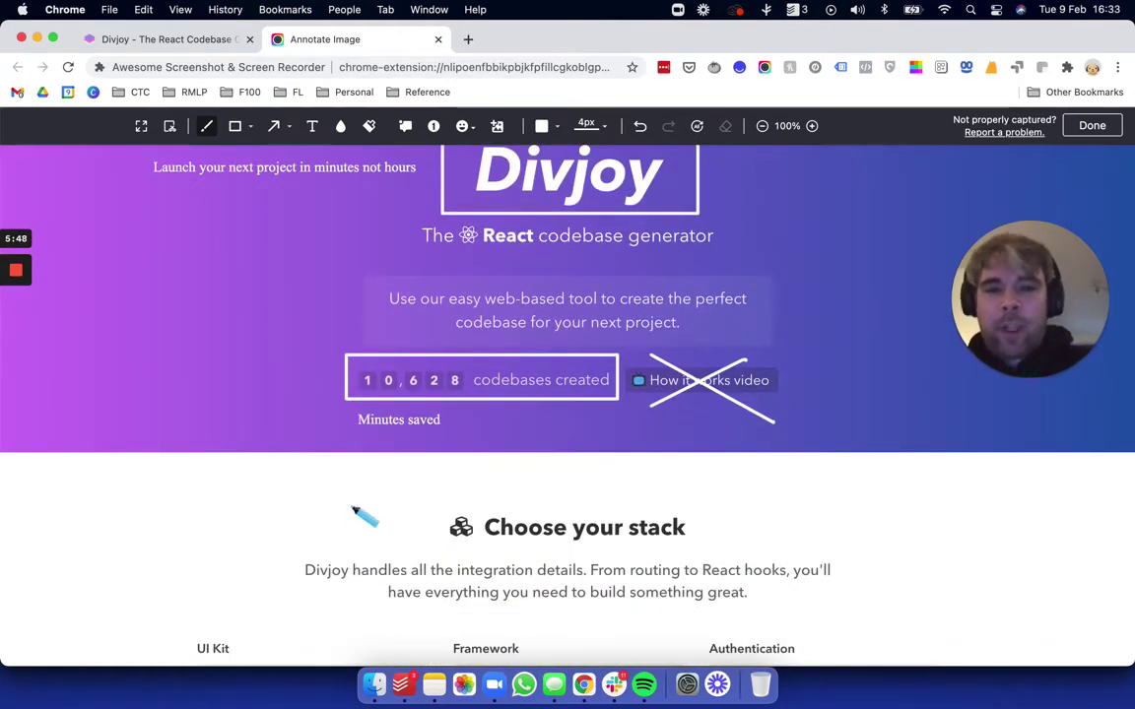
{"action": "scroll", "coordinate": [365, 518], "scroll_direction": "down", "scroll_amount": 15}
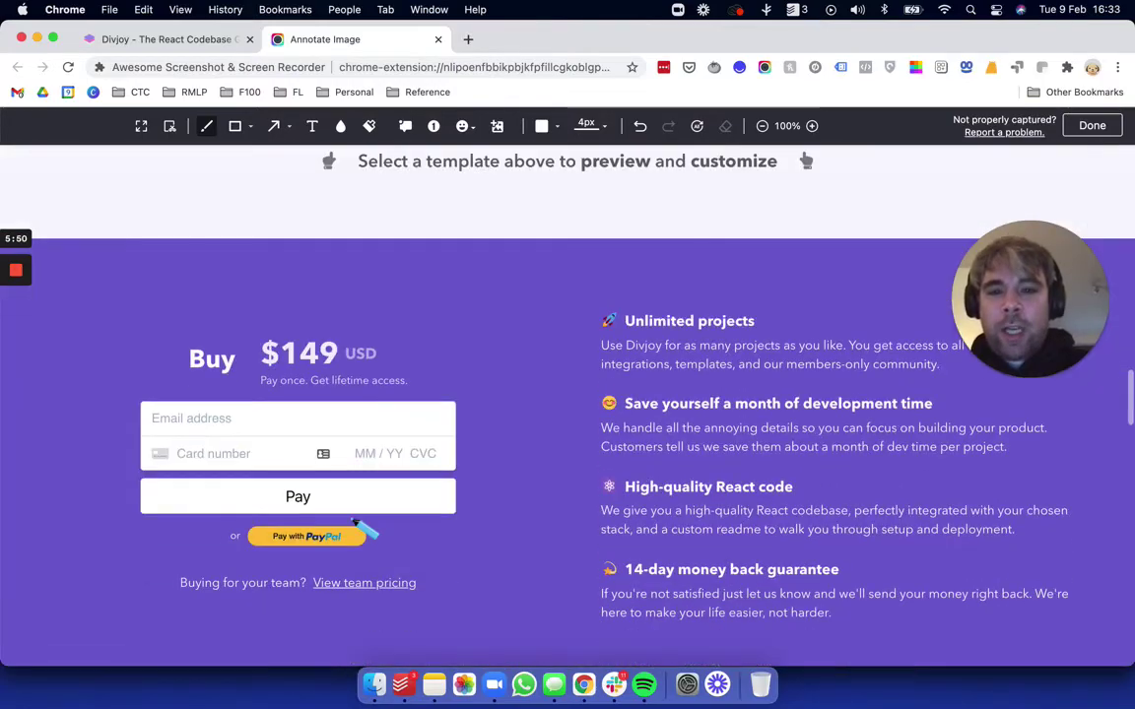
{"action": "scroll", "coordinate": [365, 533], "scroll_direction": "down", "scroll_amount": 5}
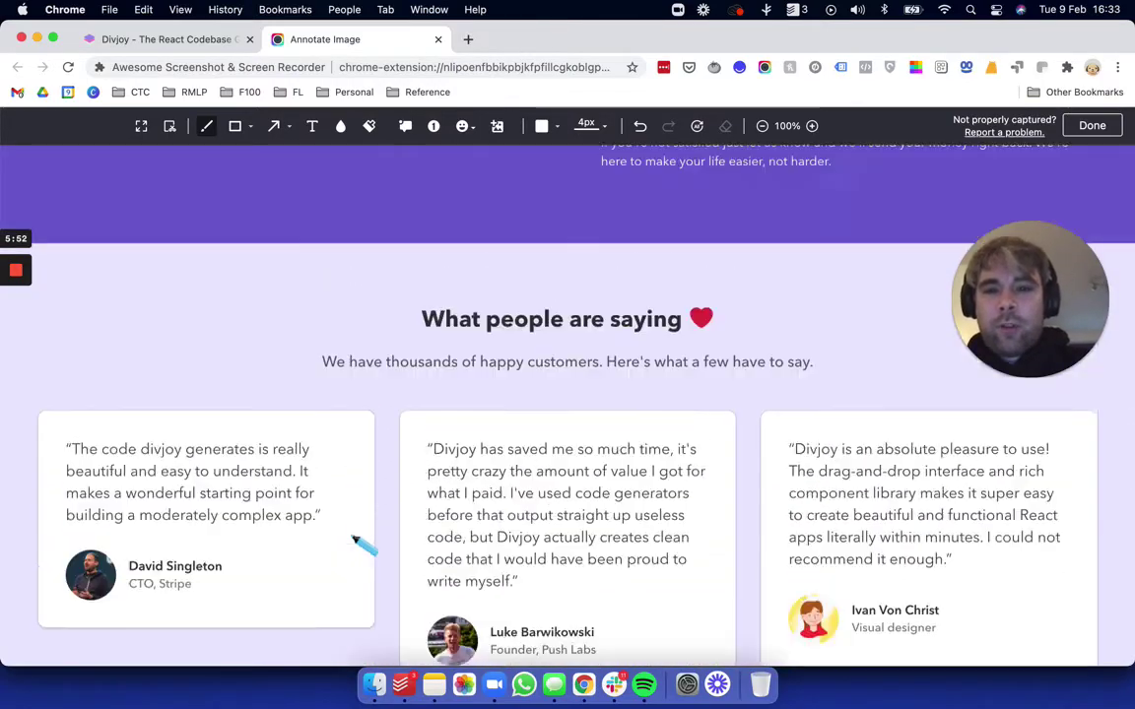
{"action": "scroll", "coordinate": [360, 544], "scroll_direction": "up", "scroll_amount": 20}
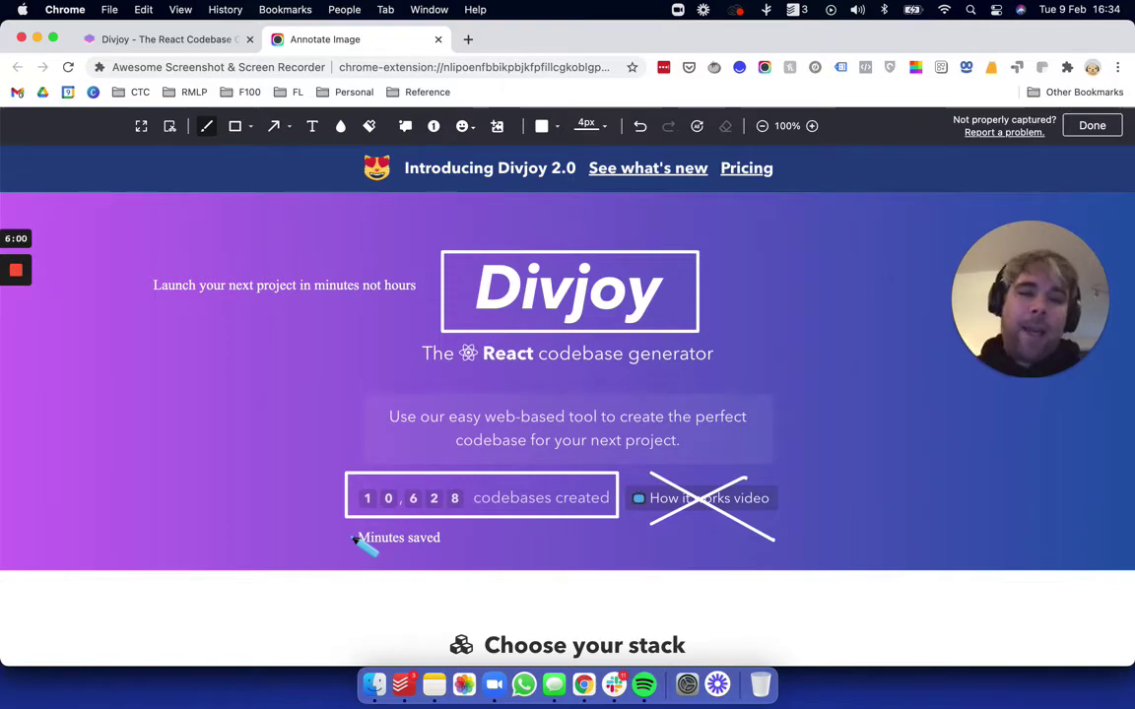
{"action": "scroll", "coordinate": [355, 541], "scroll_direction": "down", "scroll_amount": 20}
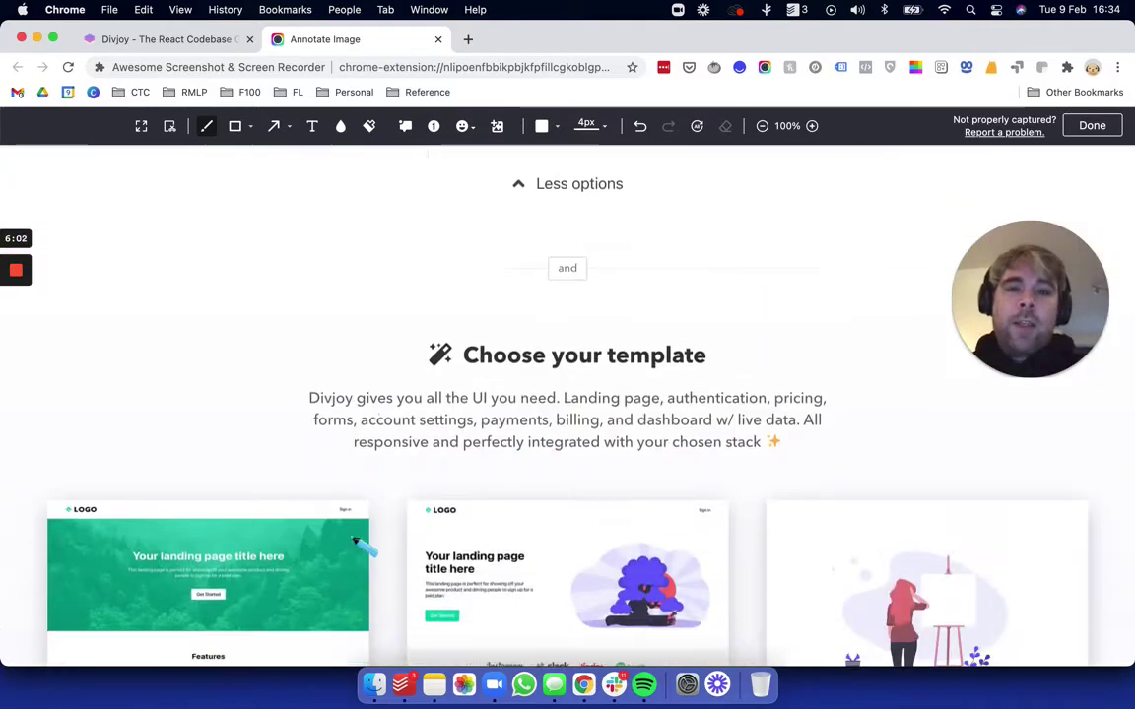
{"action": "scroll", "coordinate": [355, 541], "scroll_direction": "down", "scroll_amount": 4}
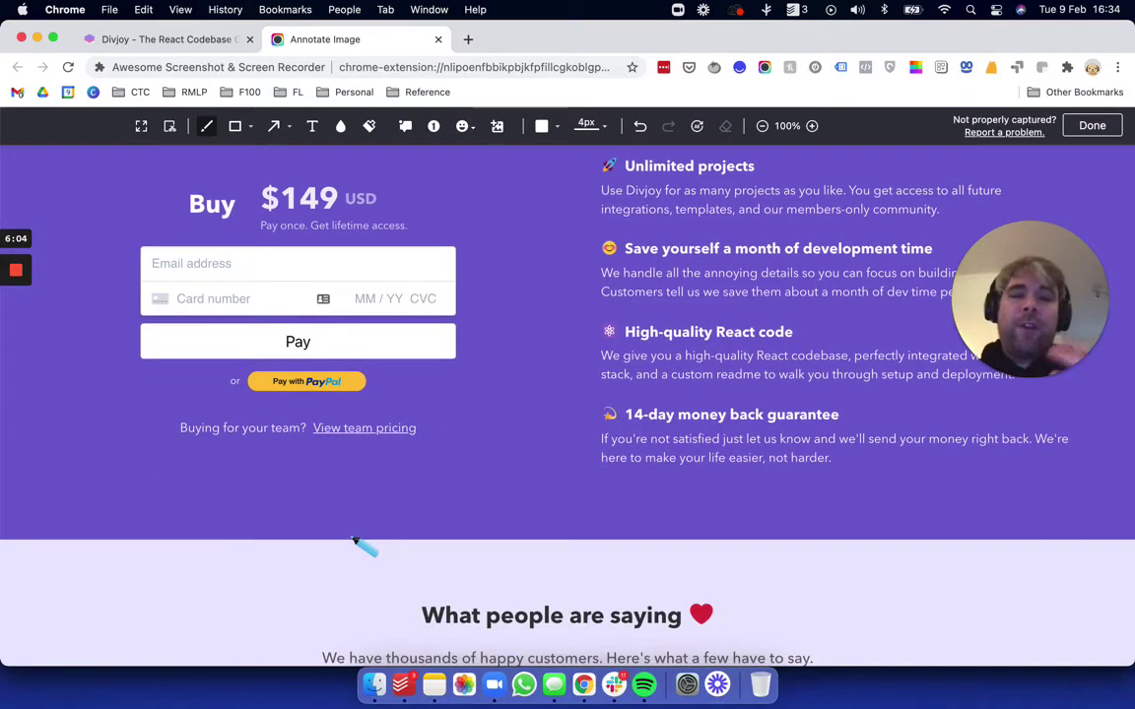
- Strike through the middle testimonial in red with the pen, from "I've used code generators" to the end of the quote
{"action": "scroll", "coordinate": [355, 541], "scroll_direction": "down", "scroll_amount": 8}
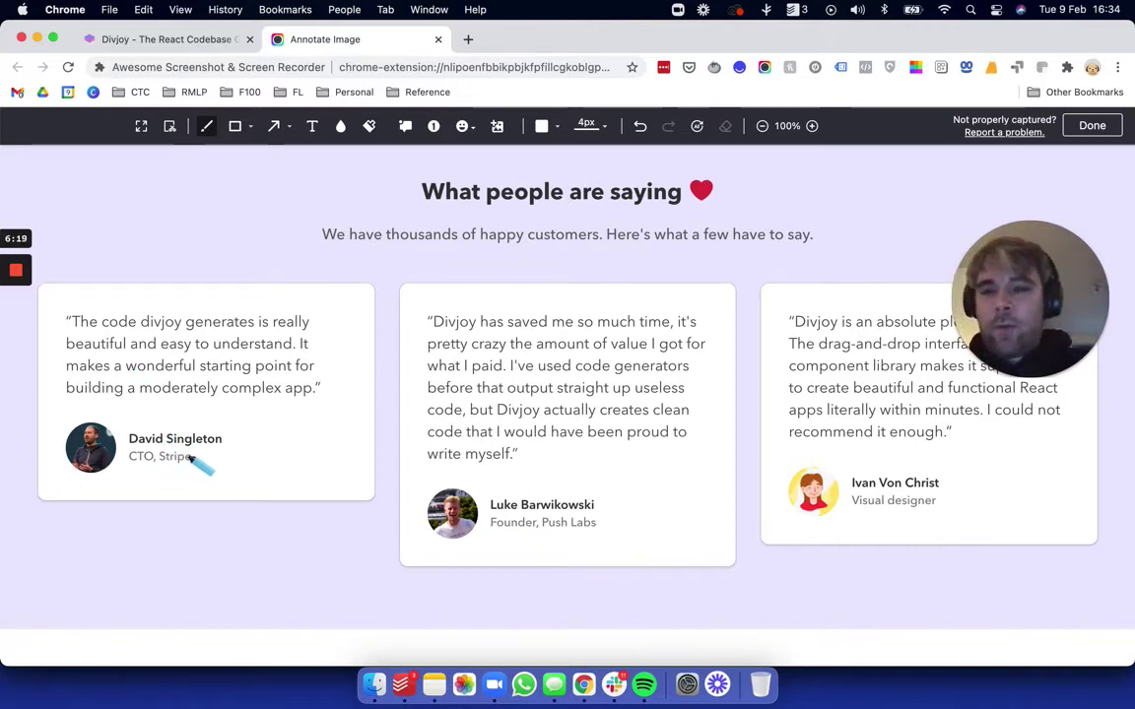
{"action": "left_click", "coordinate": [235, 126]}
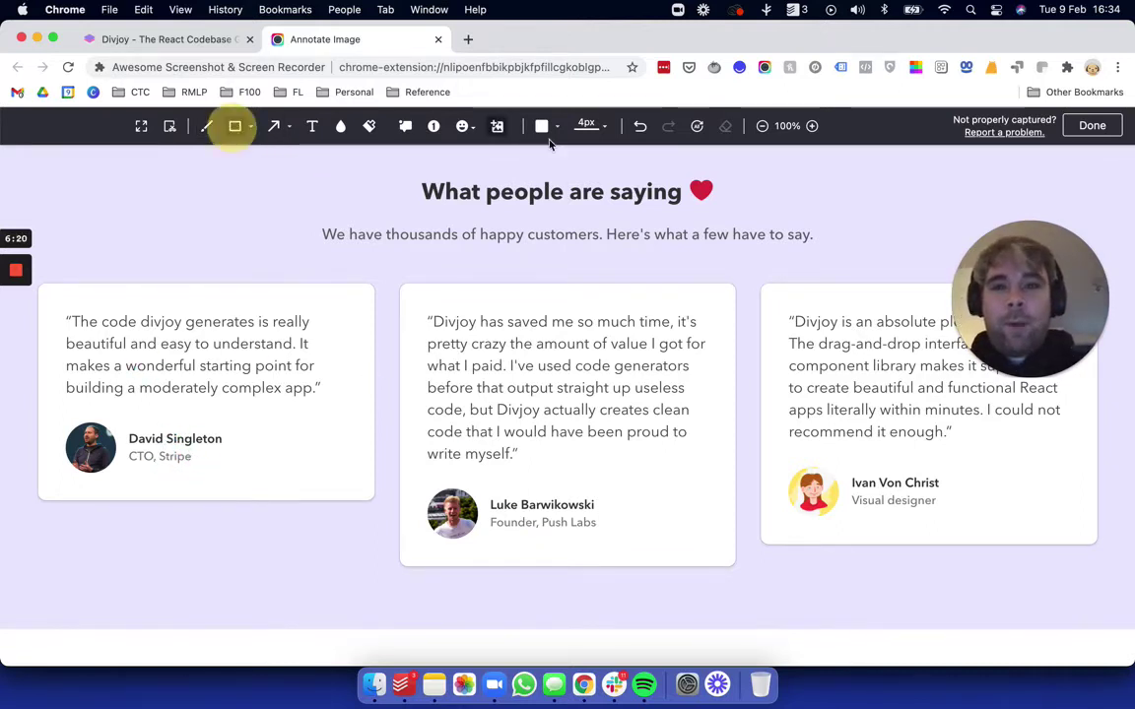
{"action": "left_click", "coordinate": [540, 126]}
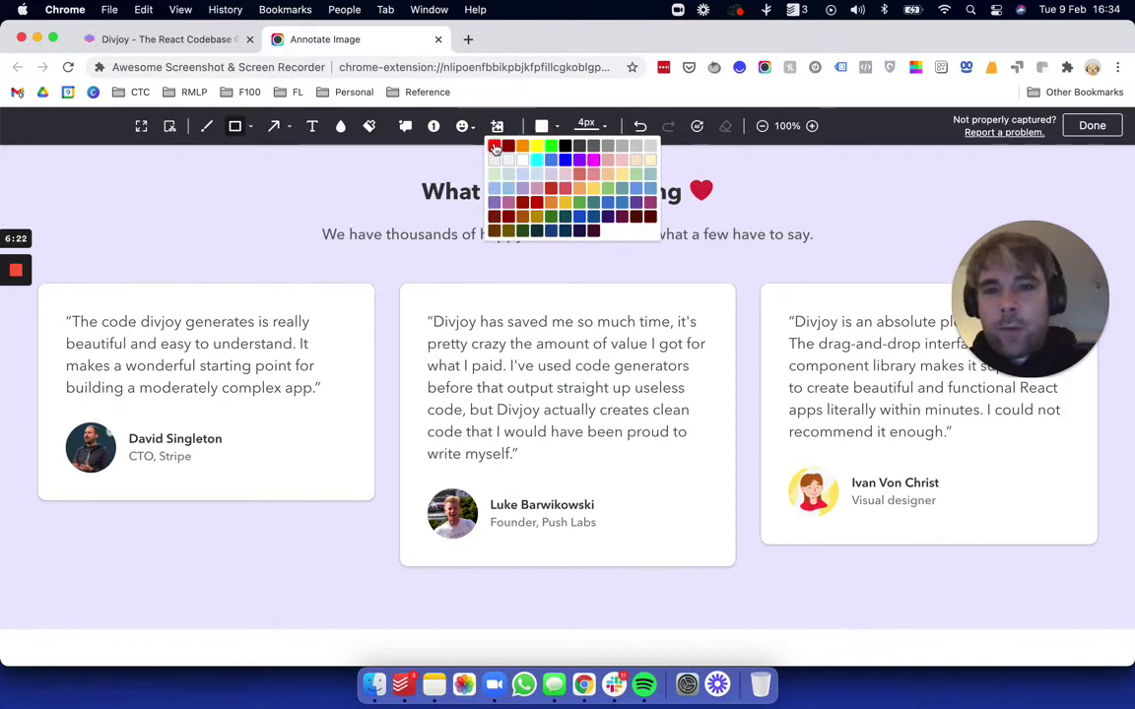
{"action": "left_click", "coordinate": [494, 147]}
{"action": "scroll", "coordinate": [489, 469], "scroll_direction": "up", "scroll_amount": 1}
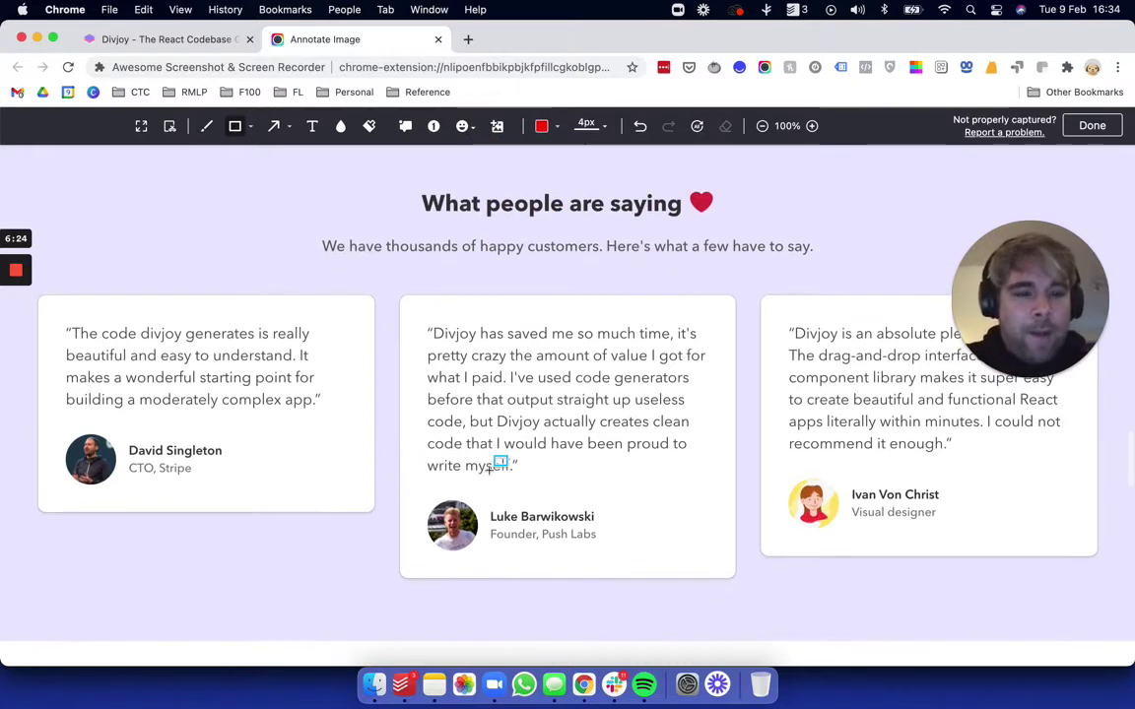
{"action": "scroll", "coordinate": [489, 470], "scroll_direction": "up", "scroll_amount": 2}
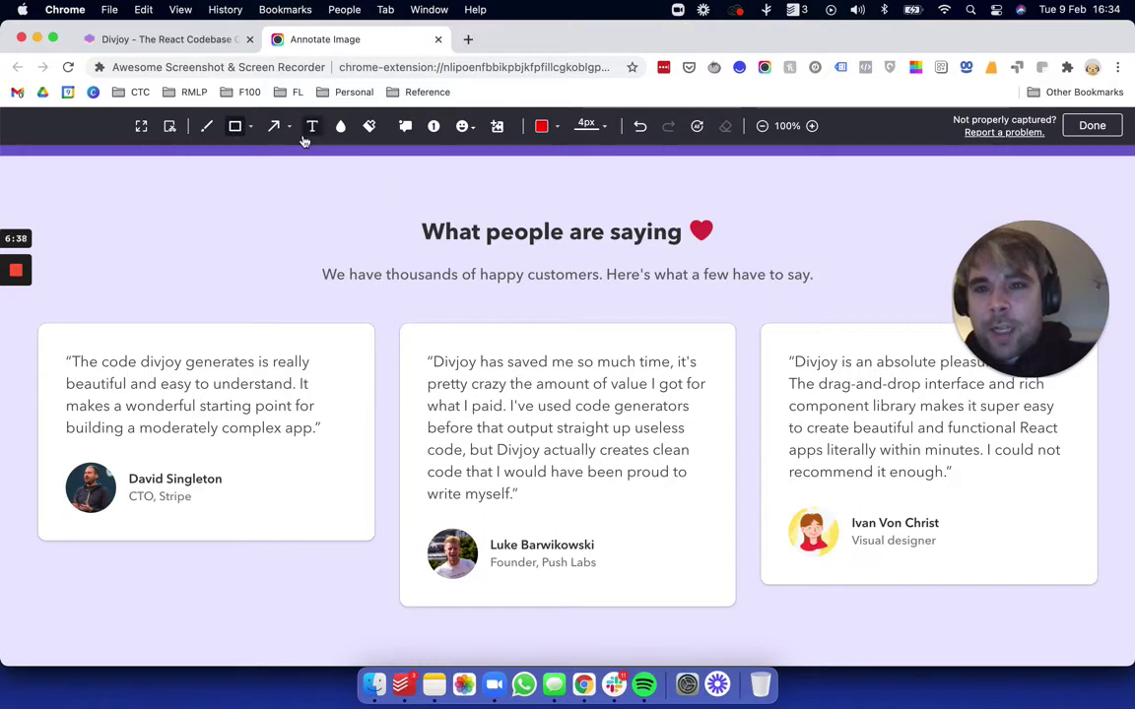
{"action": "left_click", "coordinate": [206, 127]}
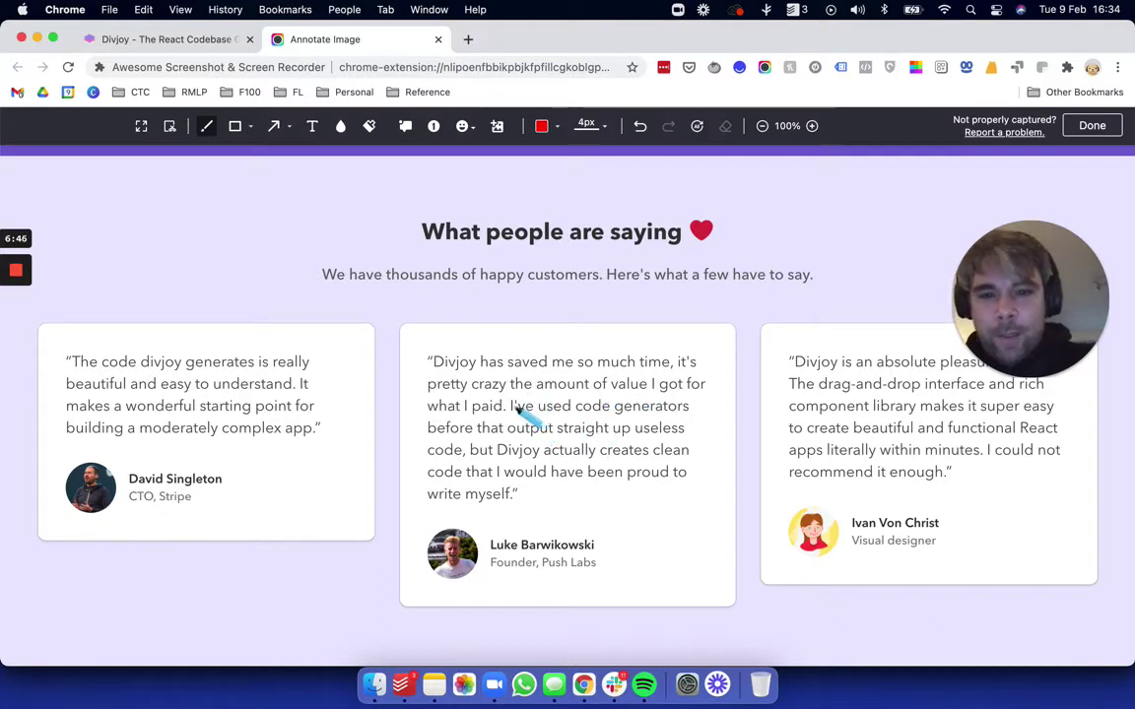
{"action": "mouse_move", "coordinate": [515, 407]}
{"action": "left_mouse_down"}
{"action": "mouse_move", "coordinate": [678, 435]}
{"action": "mouse_move", "coordinate": [496, 453]}
{"action": "mouse_move", "coordinate": [461, 444]}
{"action": "left_mouse_up"}
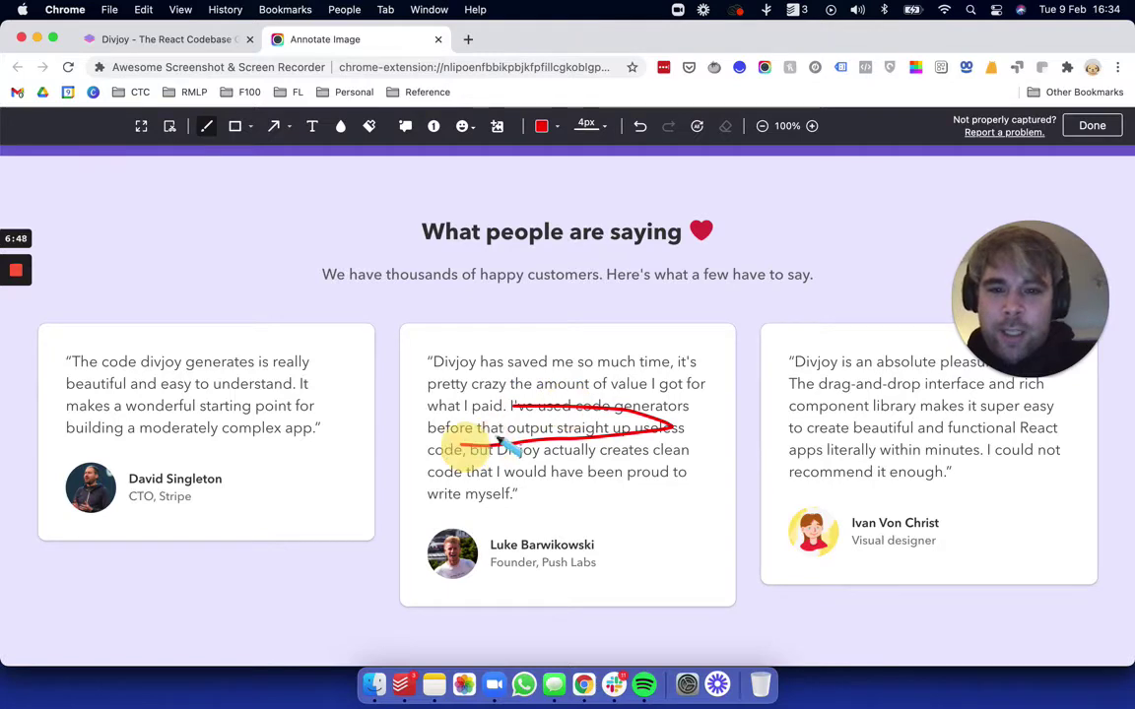
{"action": "left_click_drag", "start_coordinate": [500, 493], "coordinate": [565, 493]}
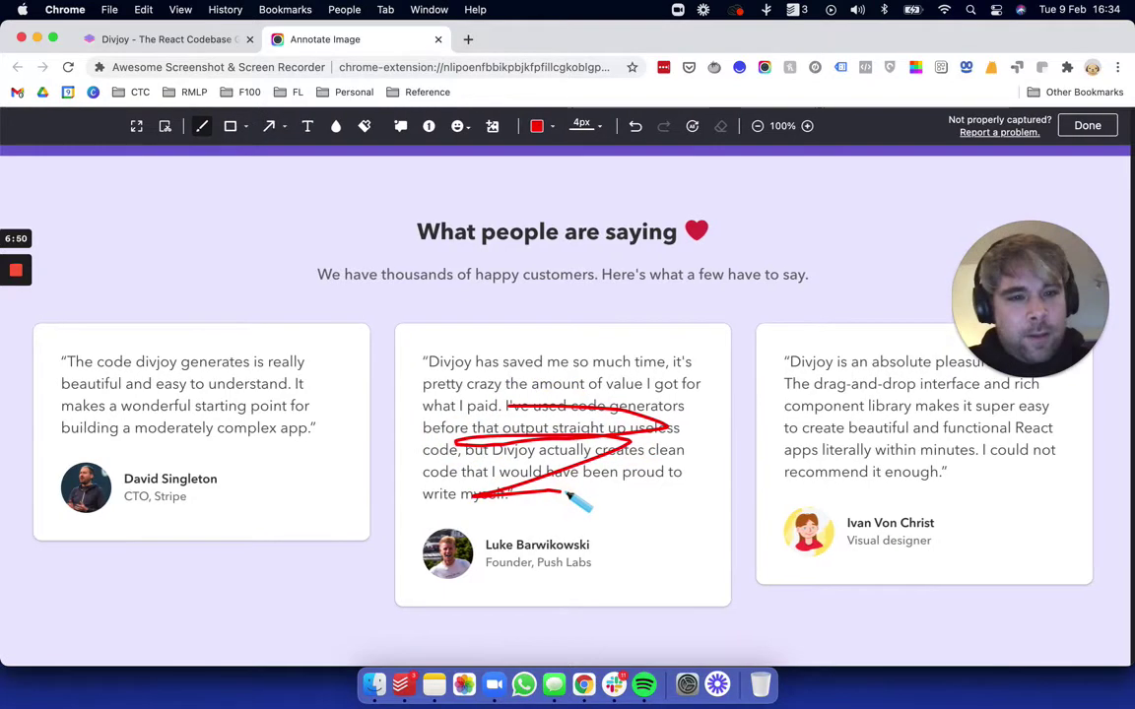
- Scribble over the third testimonial's opening lines and strike out the first testimonial's opening sentence with red pen strokes
{"action": "scroll", "coordinate": [798, 455], "scroll_direction": "down", "scroll_amount": 1}
{"action": "scroll", "coordinate": [798, 455], "scroll_direction": "up", "scroll_amount": 2}
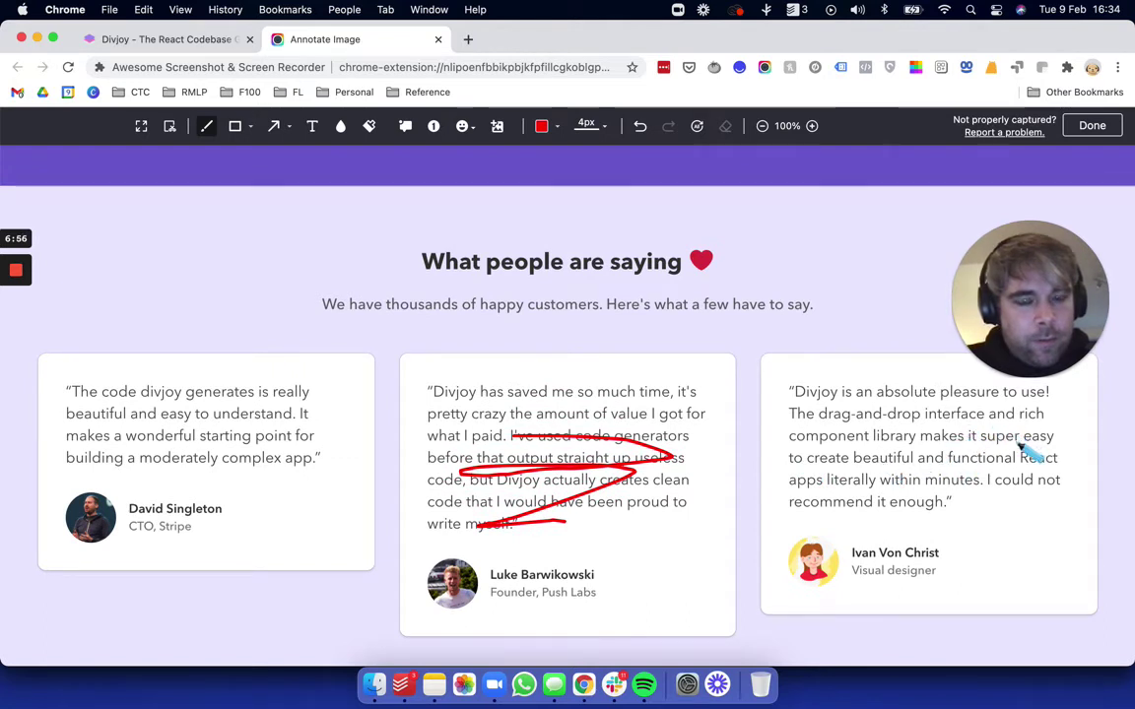
{"action": "mouse_move", "coordinate": [800, 459]}
{"action": "left_mouse_down"}
{"action": "mouse_move", "coordinate": [800, 396]}
{"action": "mouse_move", "coordinate": [922, 406]}
{"action": "mouse_move", "coordinate": [912, 399]}
{"action": "mouse_move", "coordinate": [995, 434]}
{"action": "mouse_move", "coordinate": [1035, 431]}
{"action": "left_mouse_up"}
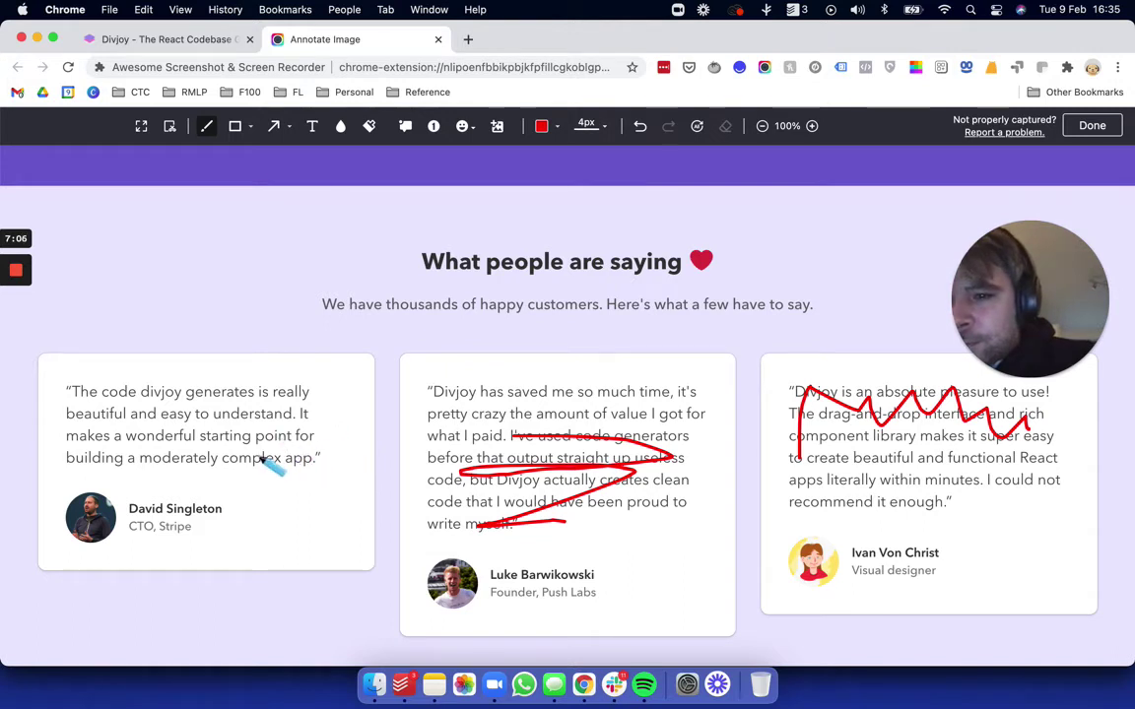
{"action": "mouse_move", "coordinate": [284, 419]}
{"action": "left_mouse_down"}
{"action": "mouse_move", "coordinate": [86, 417]}
{"action": "mouse_move", "coordinate": [69, 393]}
{"action": "mouse_move", "coordinate": [307, 394]}
{"action": "left_mouse_up"}
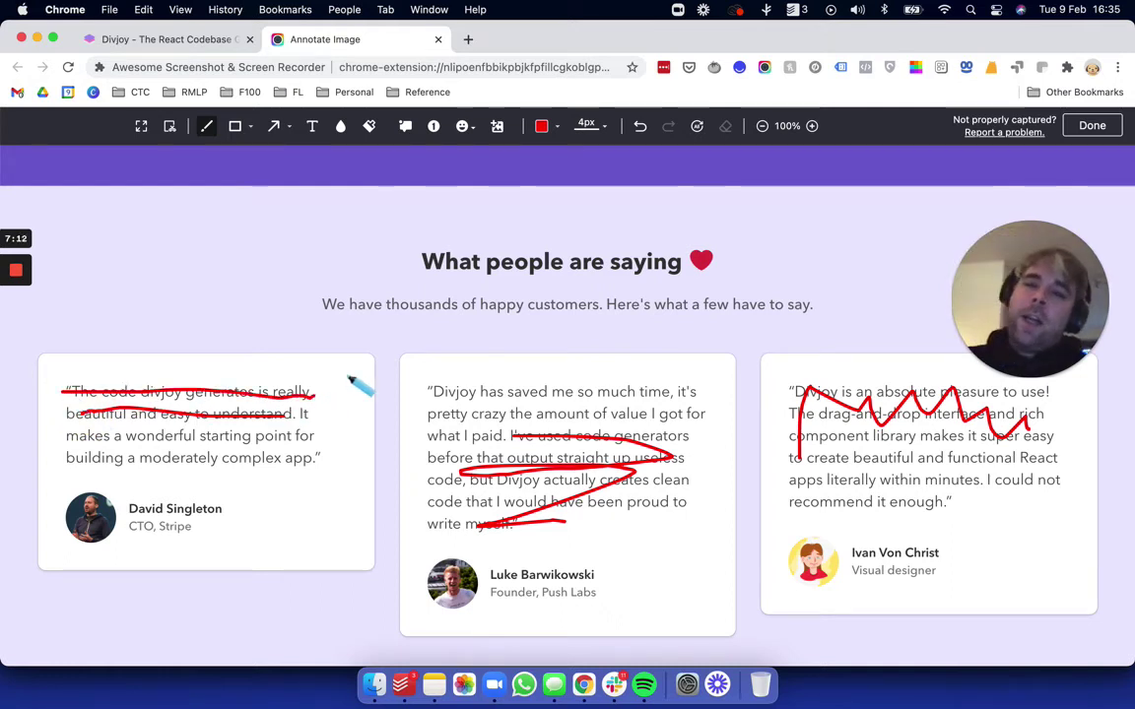
- Review the marked-up testimonials against the FAQ, pricing, template and stack sections of the captured page
{"action": "scroll", "coordinate": [349, 379], "scroll_direction": "down", "scroll_amount": 3}
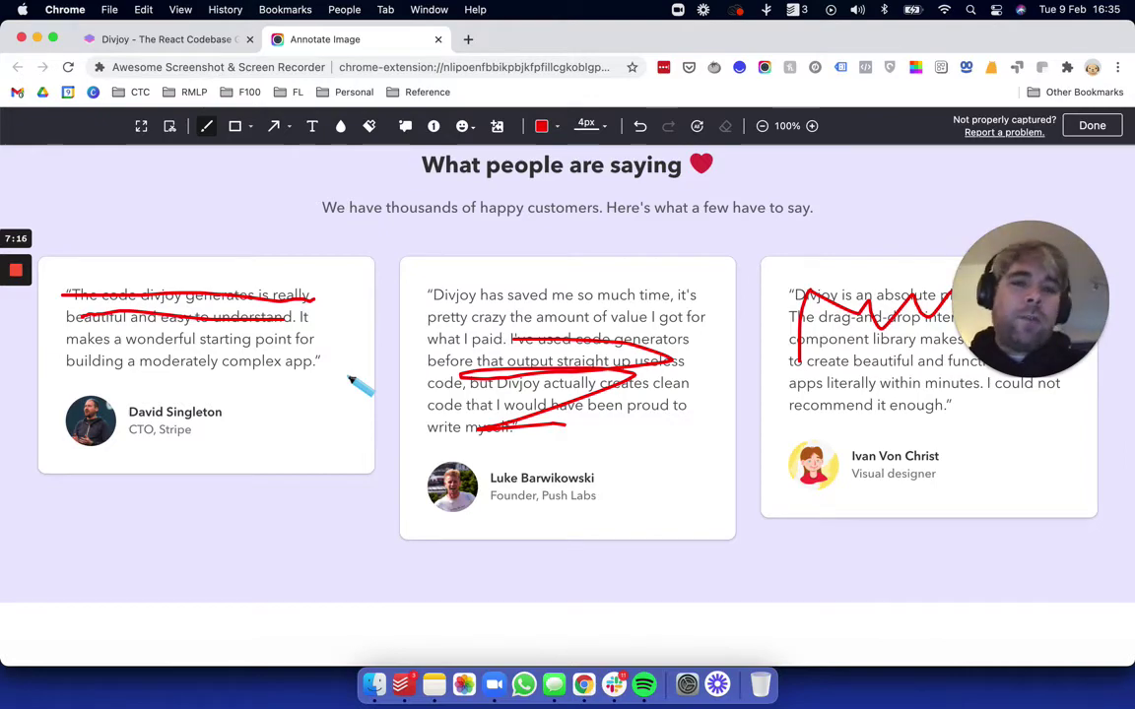
{"action": "scroll", "coordinate": [350, 379], "scroll_direction": "down", "scroll_amount": 3}
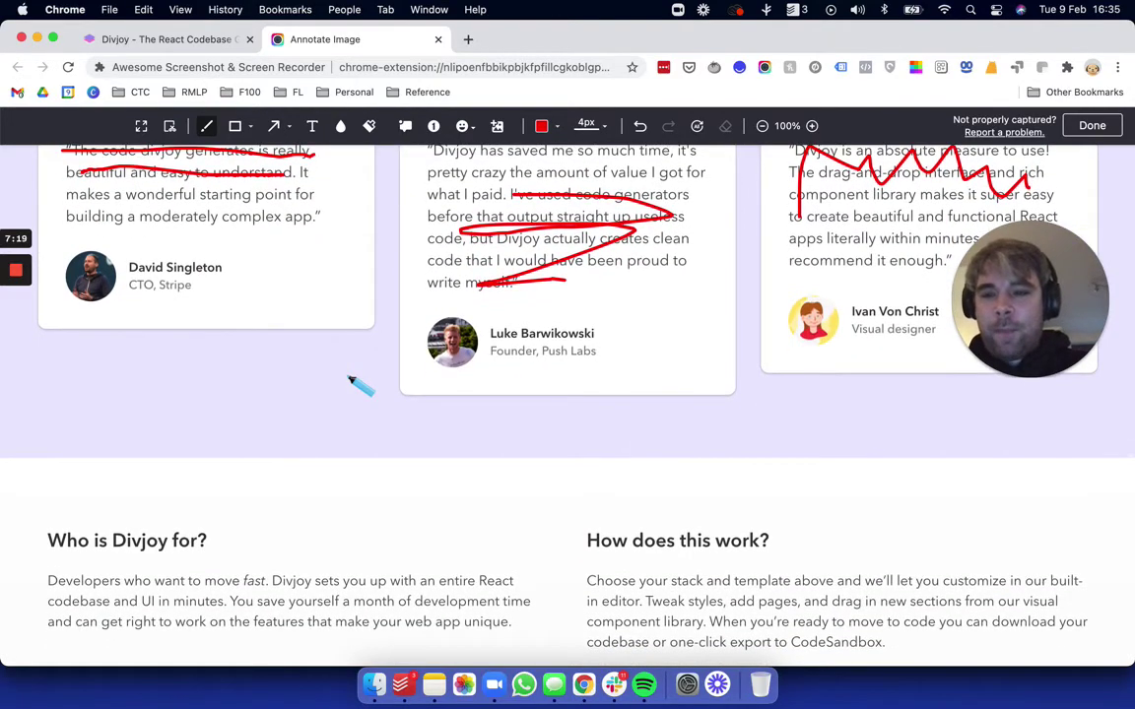
{"action": "scroll", "coordinate": [350, 379], "scroll_direction": "up", "scroll_amount": 3}
{"action": "scroll", "coordinate": [350, 379], "scroll_direction": "up", "scroll_amount": 12}
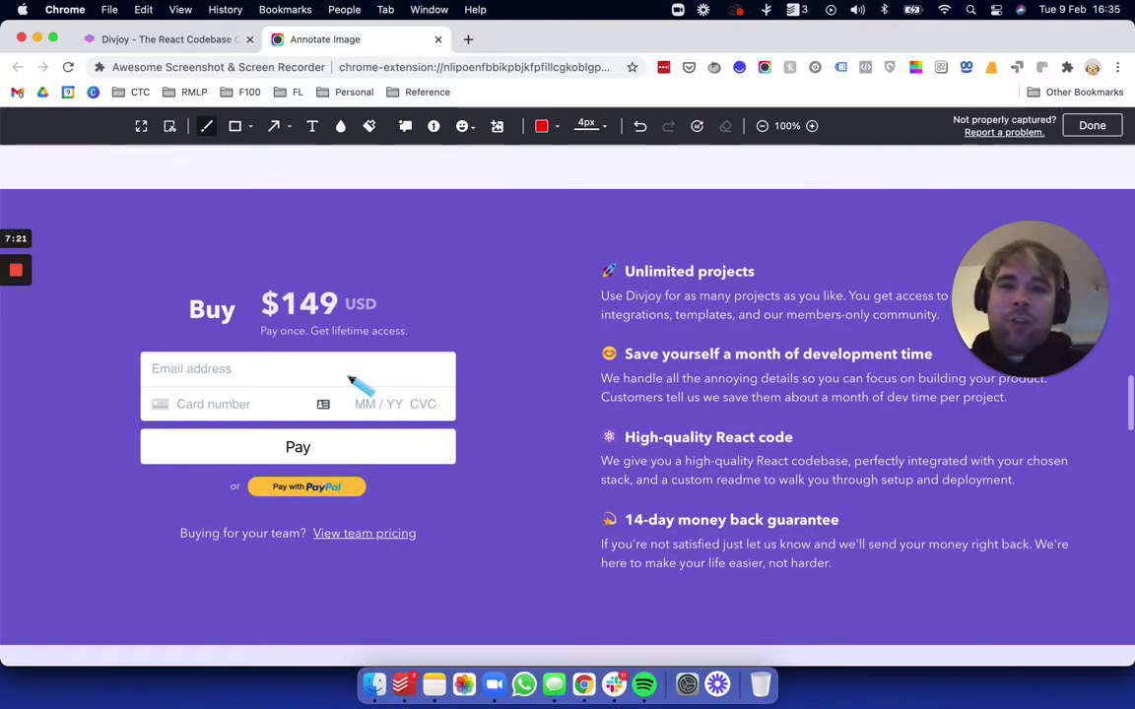
{"action": "scroll", "coordinate": [349, 379], "scroll_direction": "up", "scroll_amount": 15}
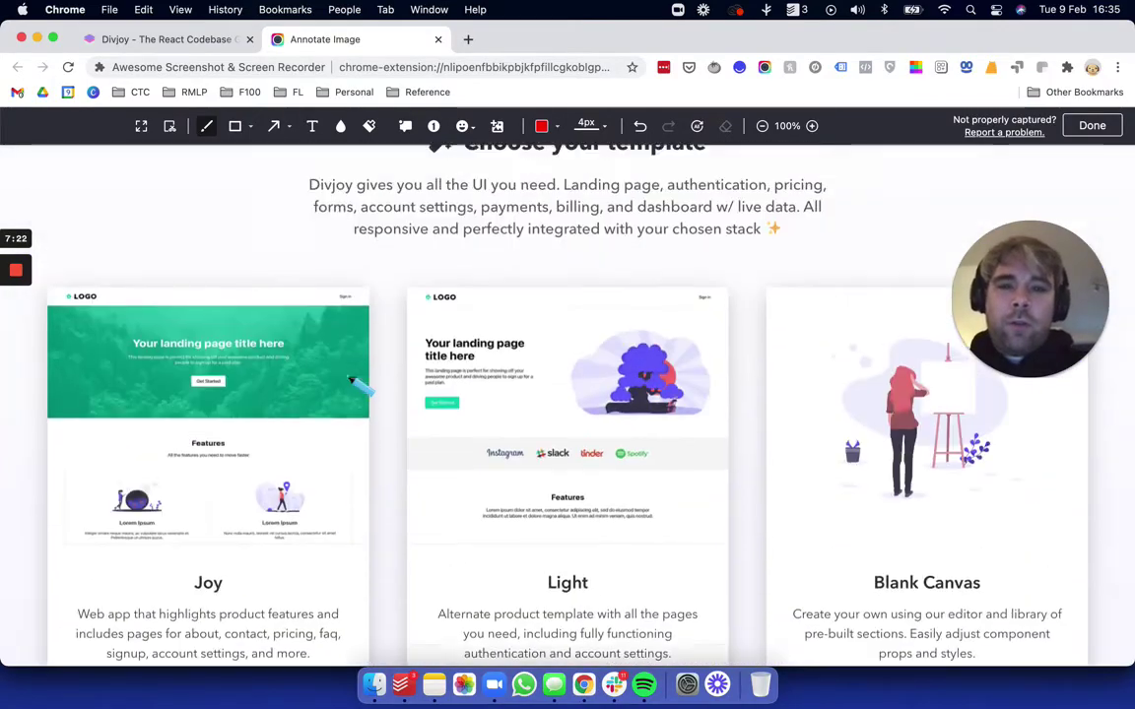
{"action": "scroll", "coordinate": [357, 384], "scroll_direction": "up", "scroll_amount": 20}
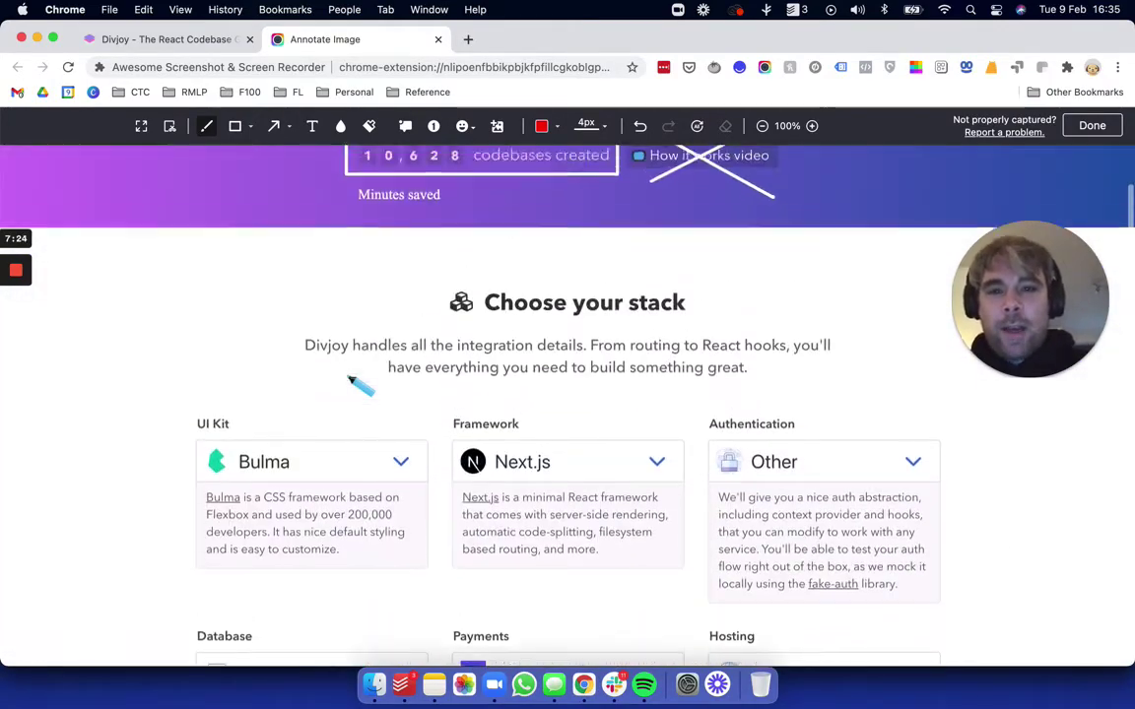
{"action": "scroll", "coordinate": [355, 383], "scroll_direction": "down", "scroll_amount": 20}
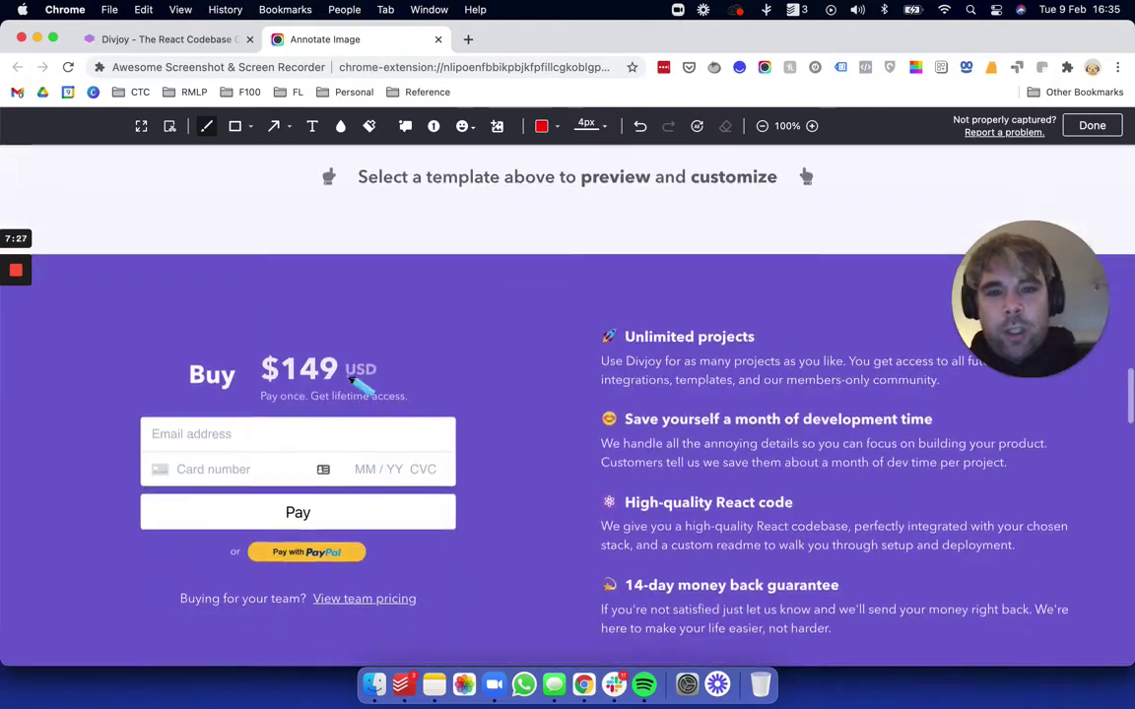
{"action": "scroll", "coordinate": [356, 384], "scroll_direction": "down", "scroll_amount": 3}
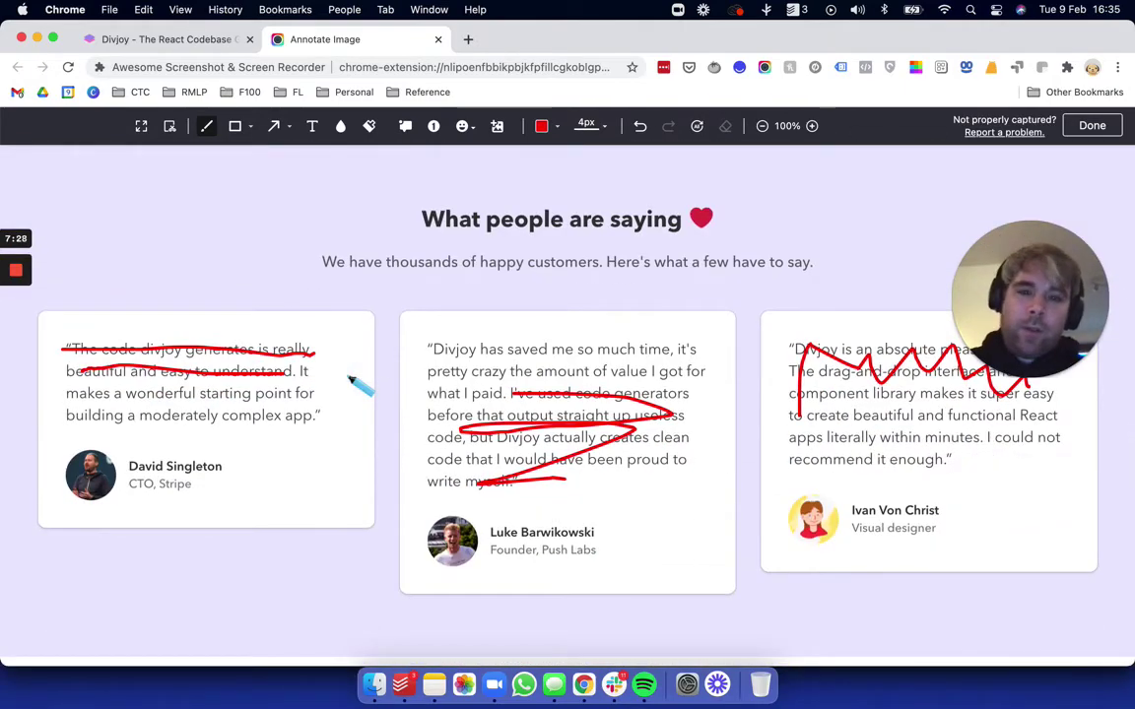
- Frame the Pay button in the $149 purchase form with a red rectangle
{"action": "scroll", "coordinate": [357, 385], "scroll_direction": "up", "scroll_amount": 9}
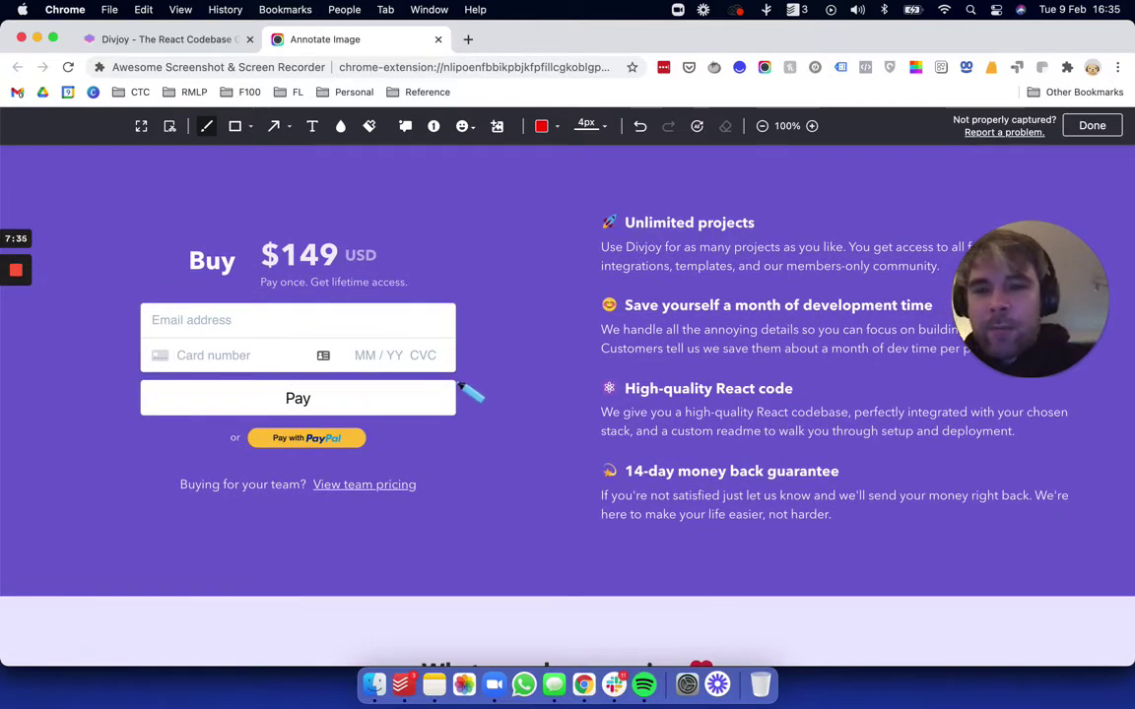
{"action": "left_click", "coordinate": [235, 126]}
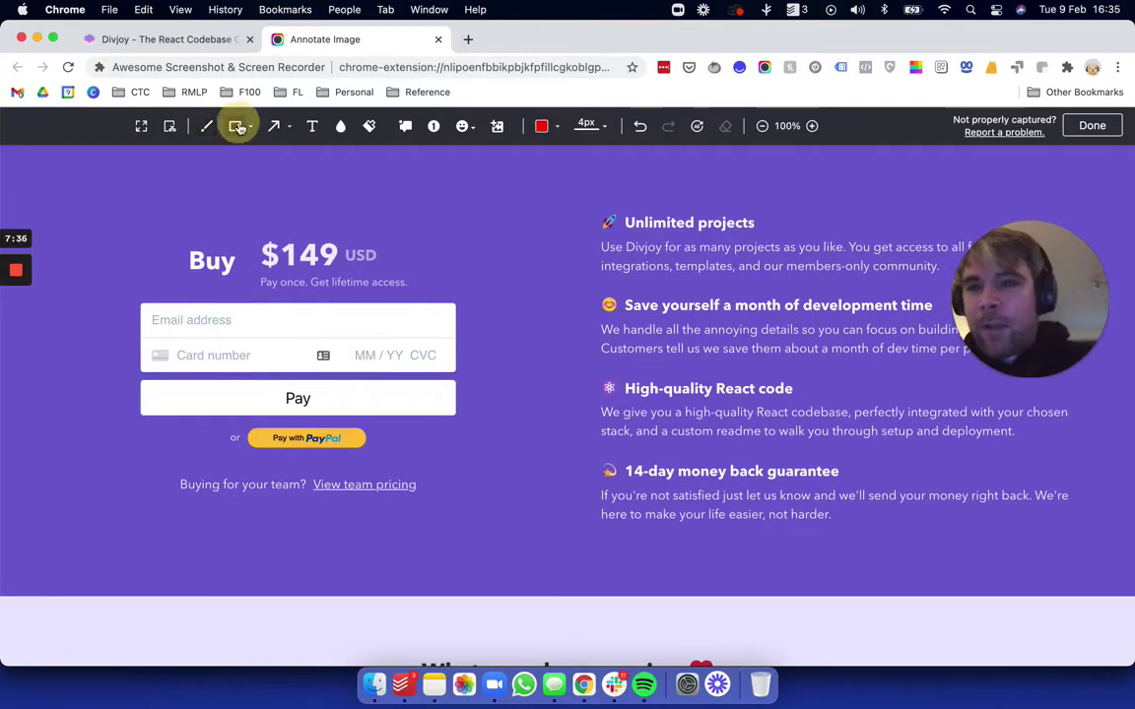
{"action": "mouse_move", "coordinate": [135, 382]}
{"action": "left_mouse_down"}
{"action": "mouse_move", "coordinate": [448, 404]}
{"action": "mouse_move", "coordinate": [477, 419]}
{"action": "left_mouse_up"}
- Examine how the captured page leads from the annotated hero through the stack and template choices to the purchase form
{"action": "scroll", "coordinate": [525, 313], "scroll_direction": "up", "scroll_amount": 4}
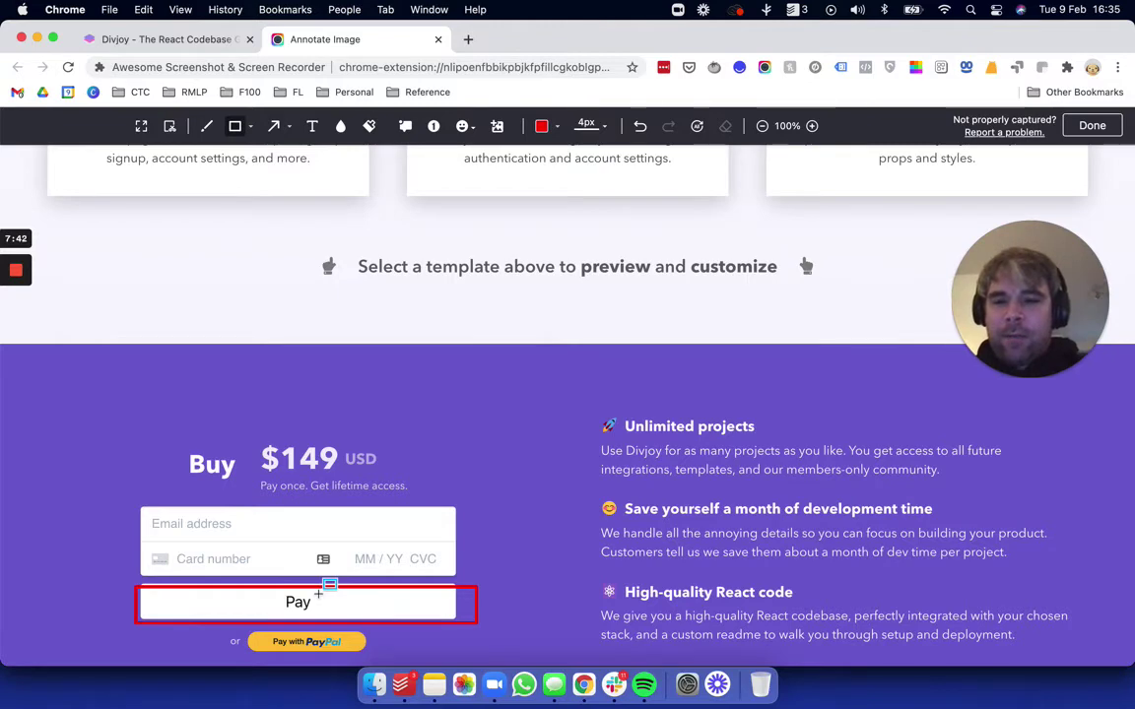
{"action": "scroll", "coordinate": [318, 593], "scroll_direction": "up", "scroll_amount": 1}
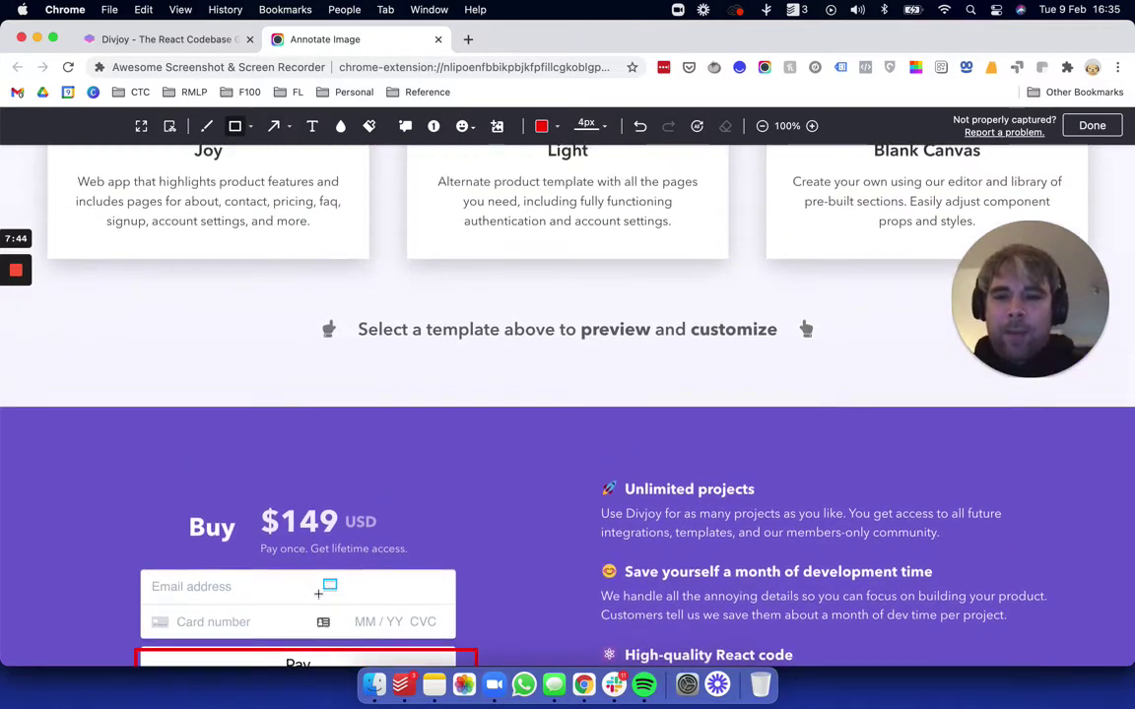
{"action": "scroll", "coordinate": [385, 411], "scroll_direction": "up", "scroll_amount": 15}
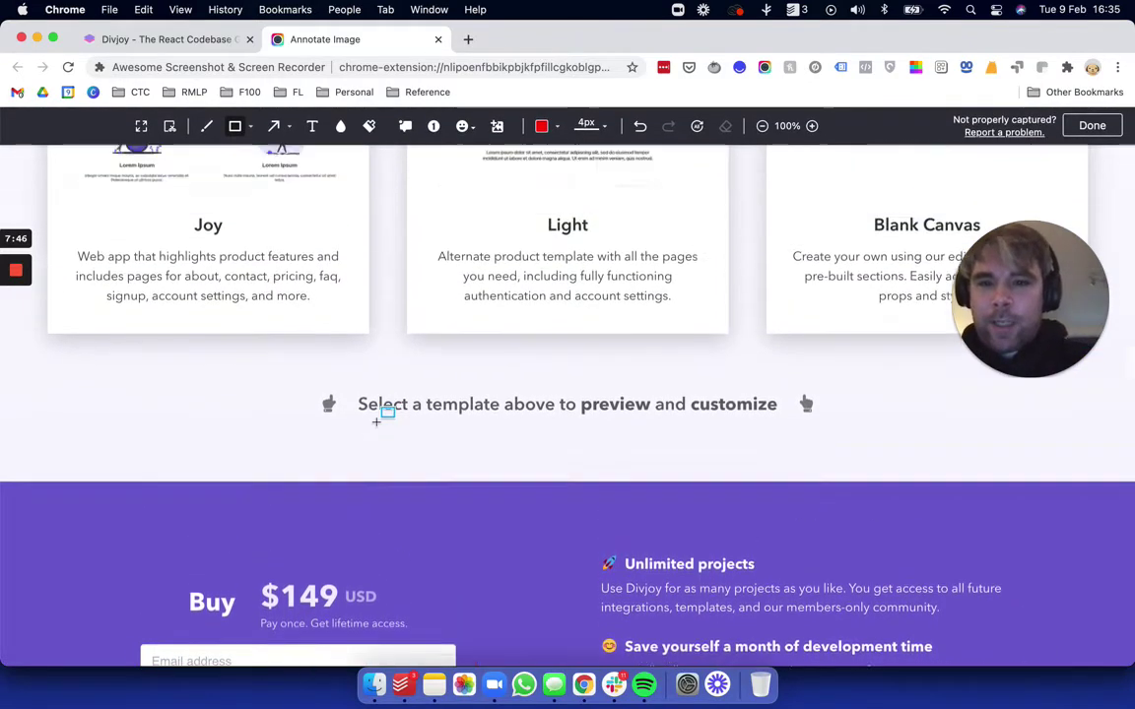
{"action": "scroll", "coordinate": [373, 475], "scroll_direction": "up", "scroll_amount": 2}
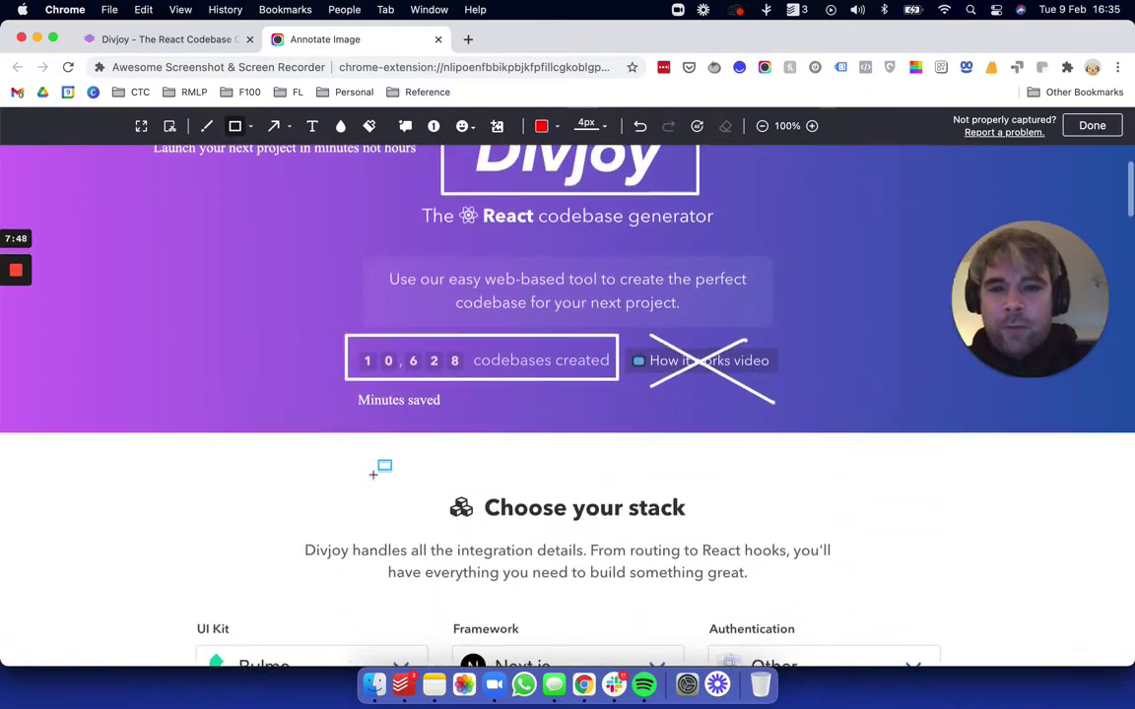
{"action": "scroll", "coordinate": [383, 469], "scroll_direction": "down", "scroll_amount": 4}
{"action": "scroll", "coordinate": [585, 386], "scroll_direction": "up", "scroll_amount": 5}
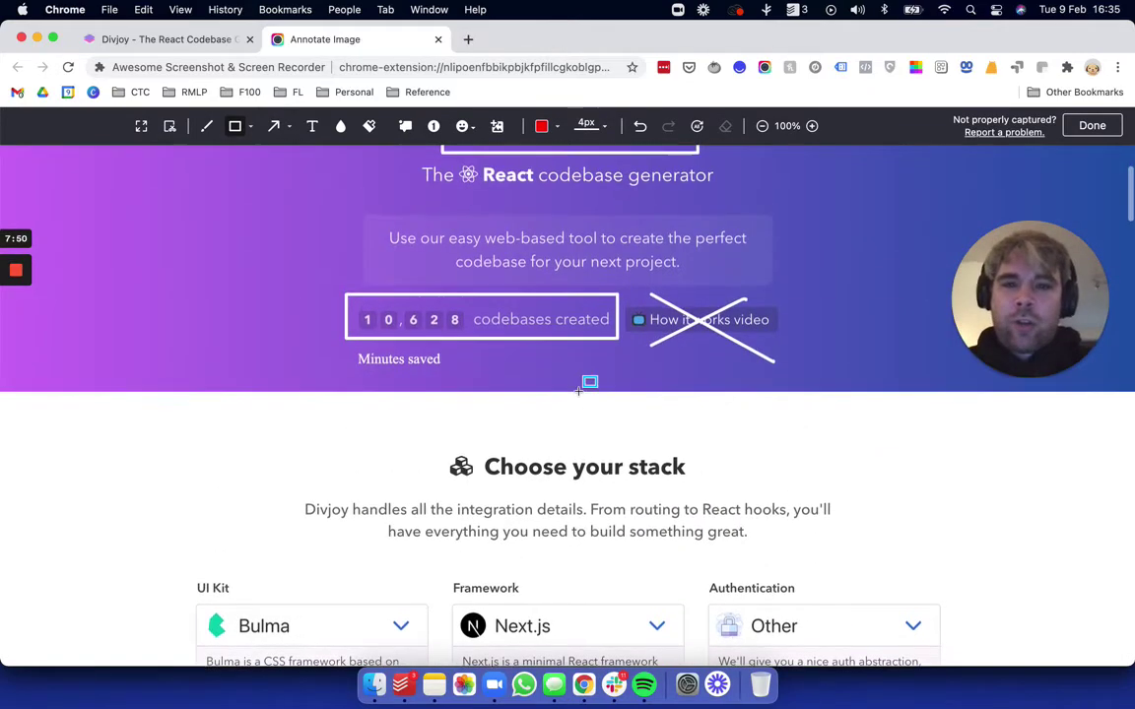
{"action": "scroll", "coordinate": [584, 389], "scroll_direction": "down", "scroll_amount": 3}
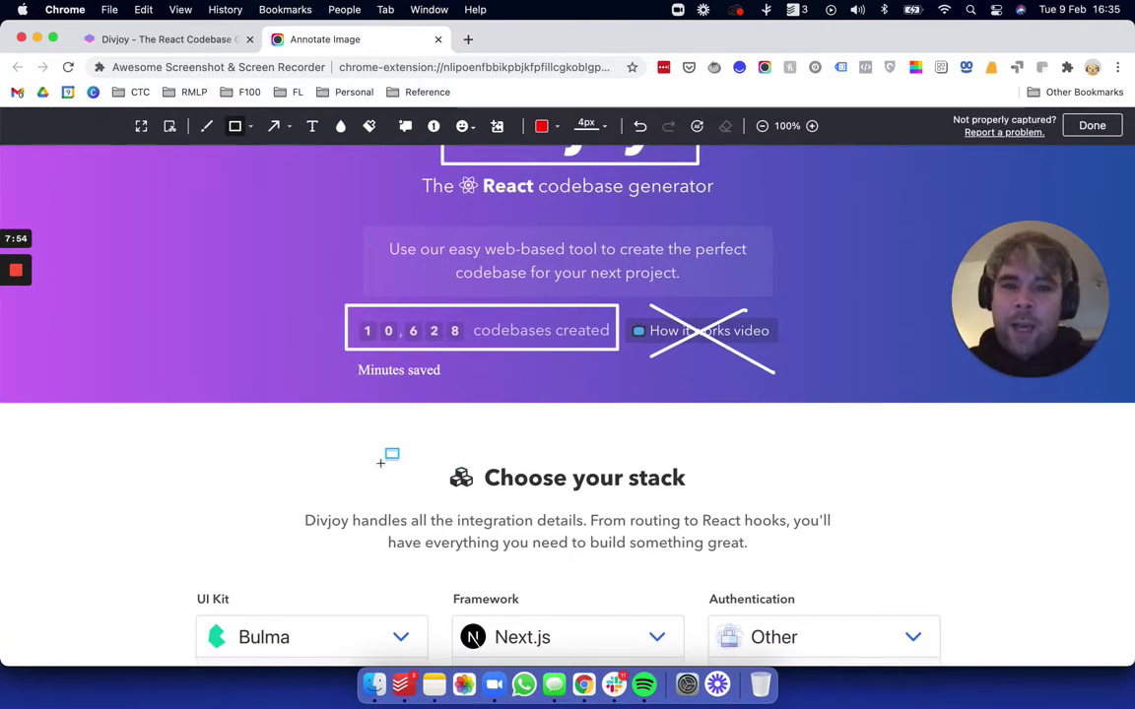
{"action": "scroll", "coordinate": [384, 463], "scroll_direction": "up", "scroll_amount": 1}
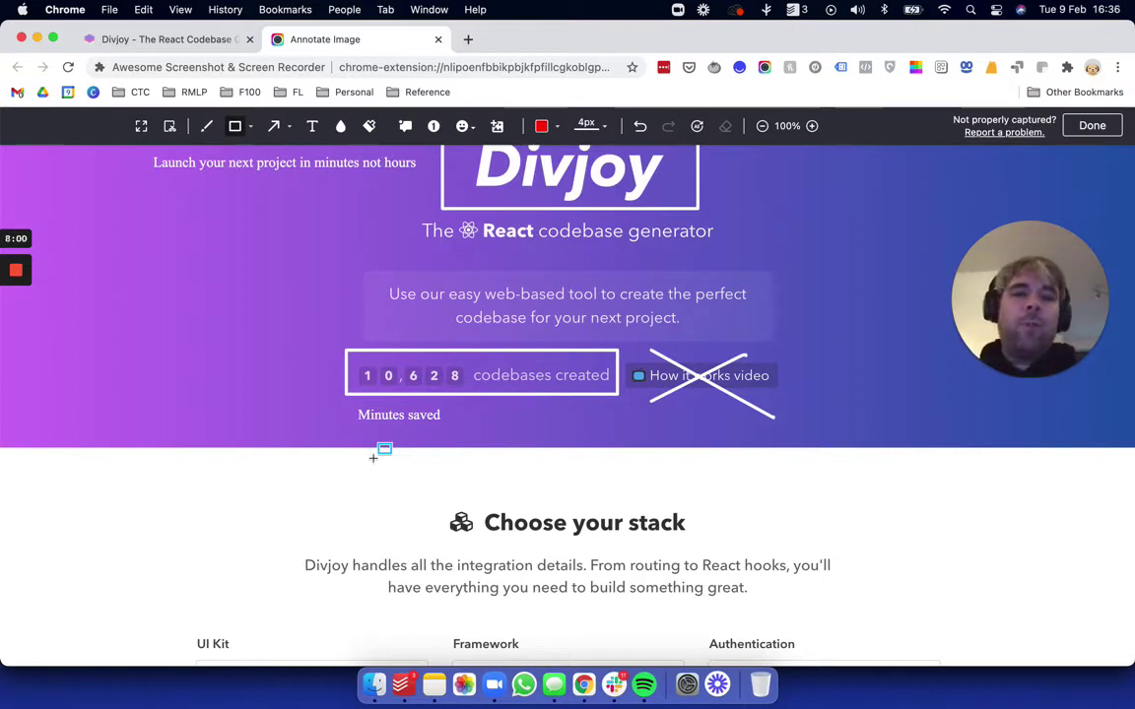
{"action": "scroll", "coordinate": [372, 458], "scroll_direction": "down", "scroll_amount": 5}
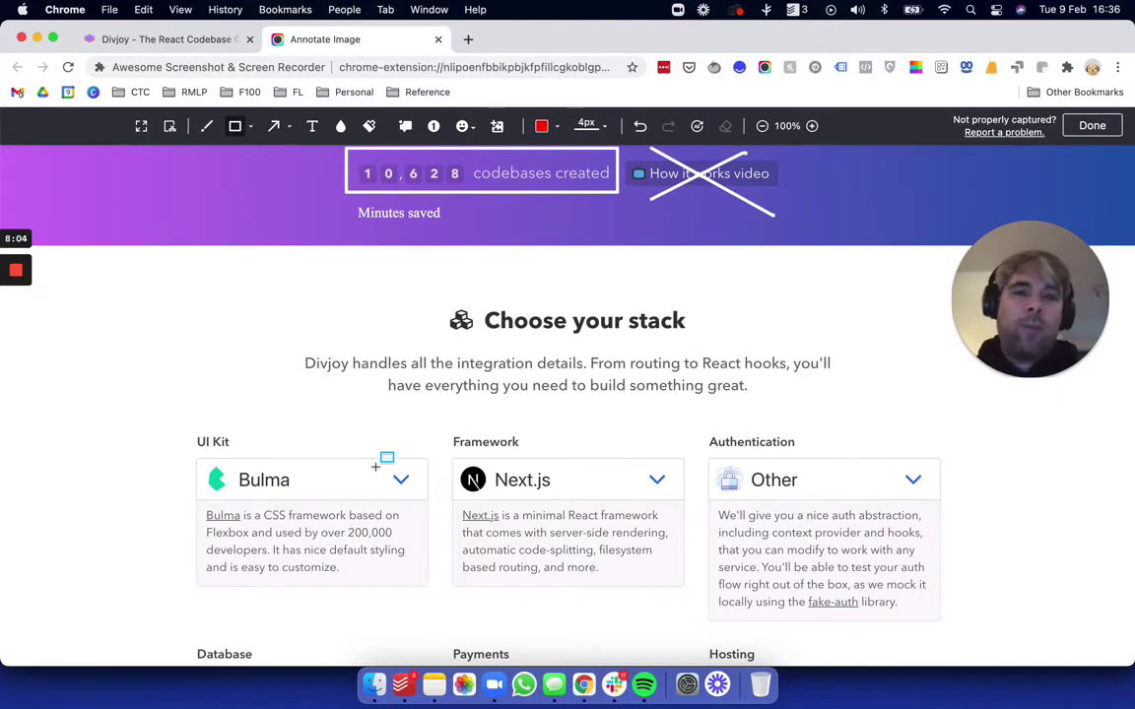
{"action": "scroll", "coordinate": [376, 467], "scroll_direction": "up", "scroll_amount": 5}
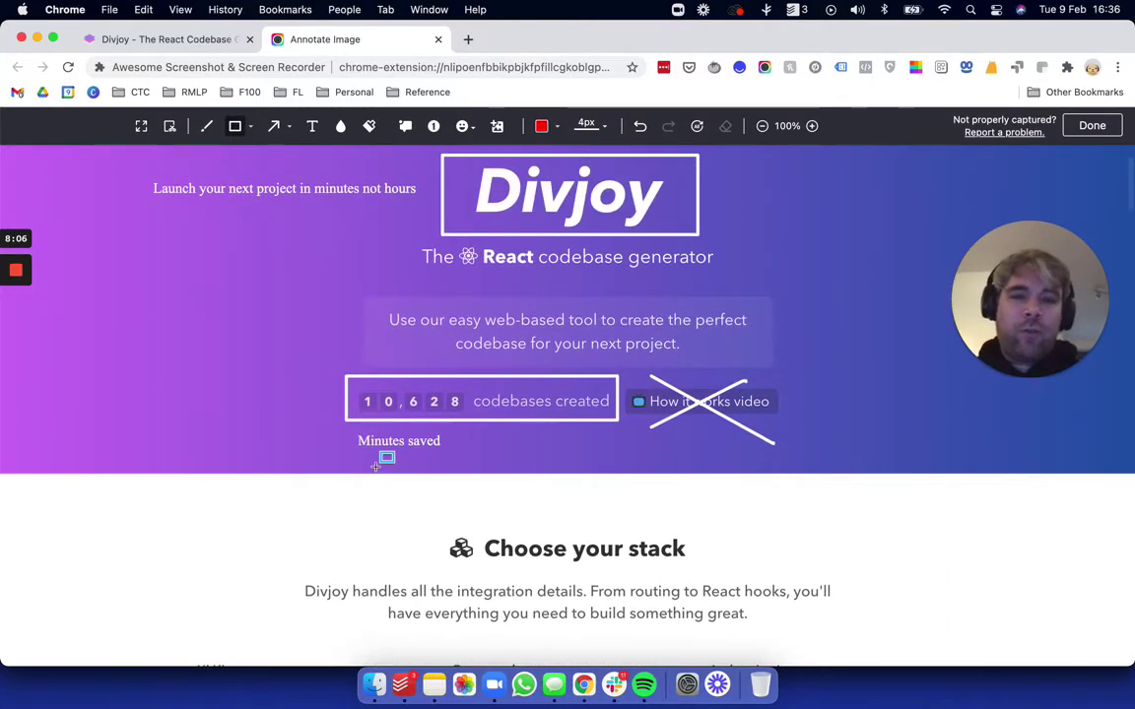
{"action": "scroll", "coordinate": [374, 467], "scroll_direction": "down", "scroll_amount": 8}
{"action": "scroll", "coordinate": [315, 379], "scroll_direction": "down", "scroll_amount": 1}
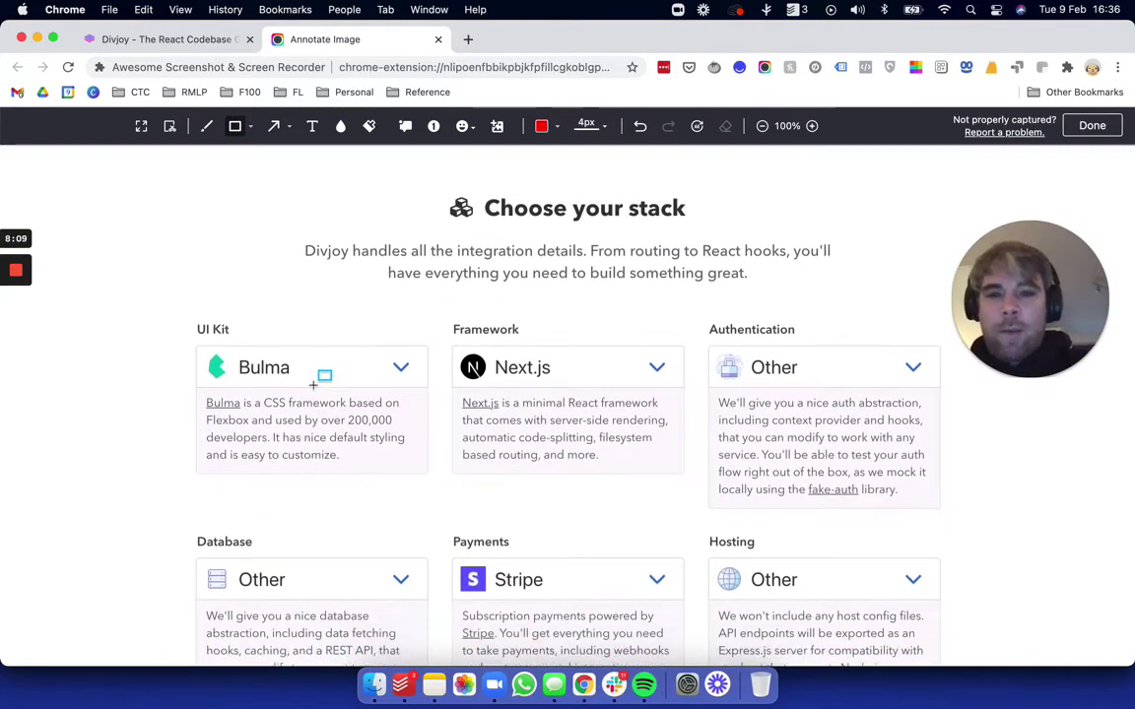
{"action": "scroll", "coordinate": [424, 405], "scroll_direction": "down", "scroll_amount": 20}
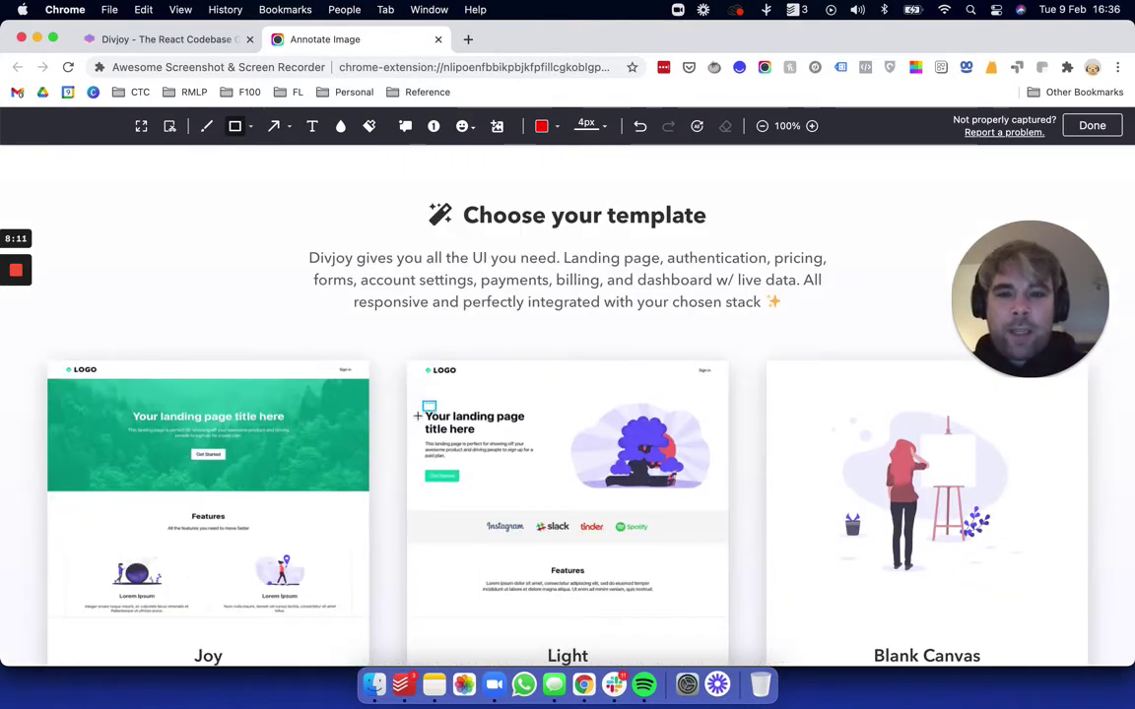
{"action": "scroll", "coordinate": [415, 414], "scroll_direction": "down", "scroll_amount": 5}
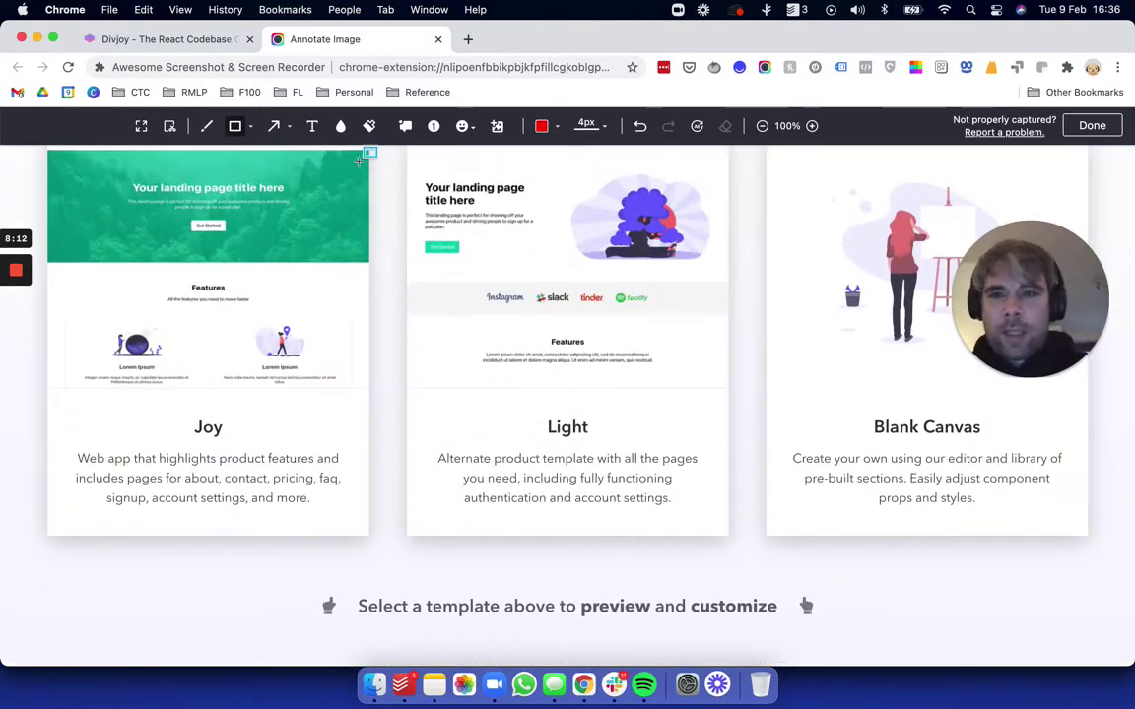
- Open the Light template from the template choices on the live Divjoy page
{"action": "left_click", "coordinate": [162, 41]}
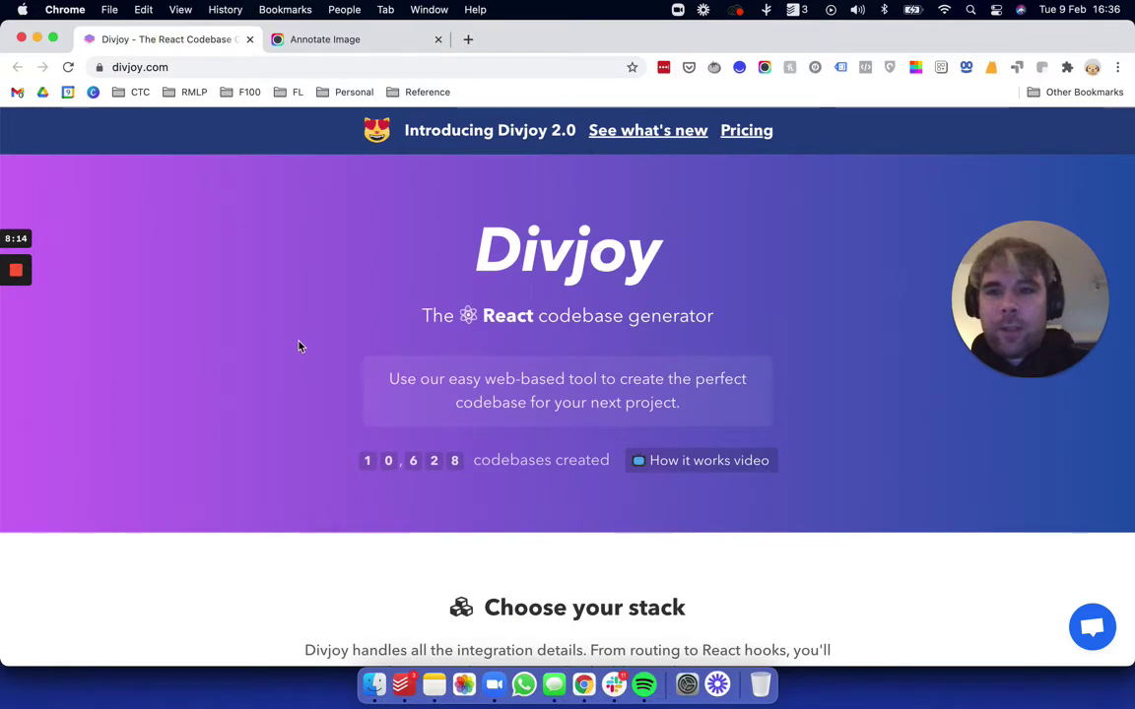
{"action": "scroll", "coordinate": [300, 346], "scroll_direction": "down", "scroll_amount": 5}
{"action": "scroll", "coordinate": [434, 440], "scroll_direction": "down", "scroll_amount": 10}
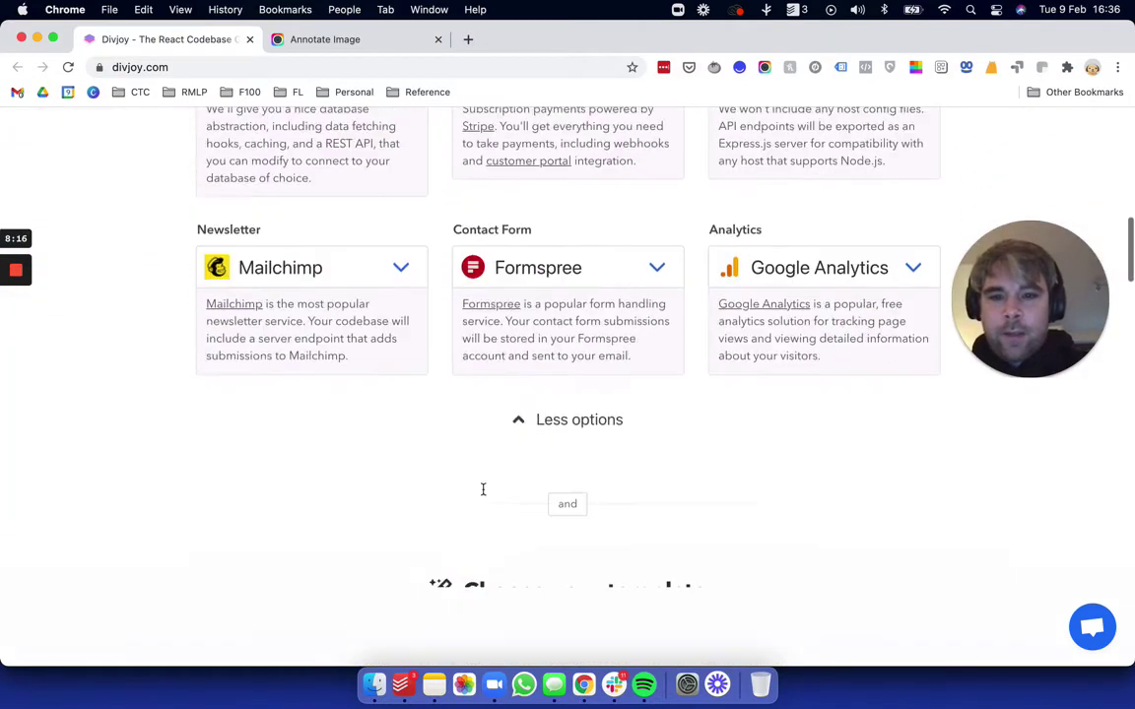
{"action": "scroll", "coordinate": [569, 413], "scroll_direction": "down", "scroll_amount": 8}
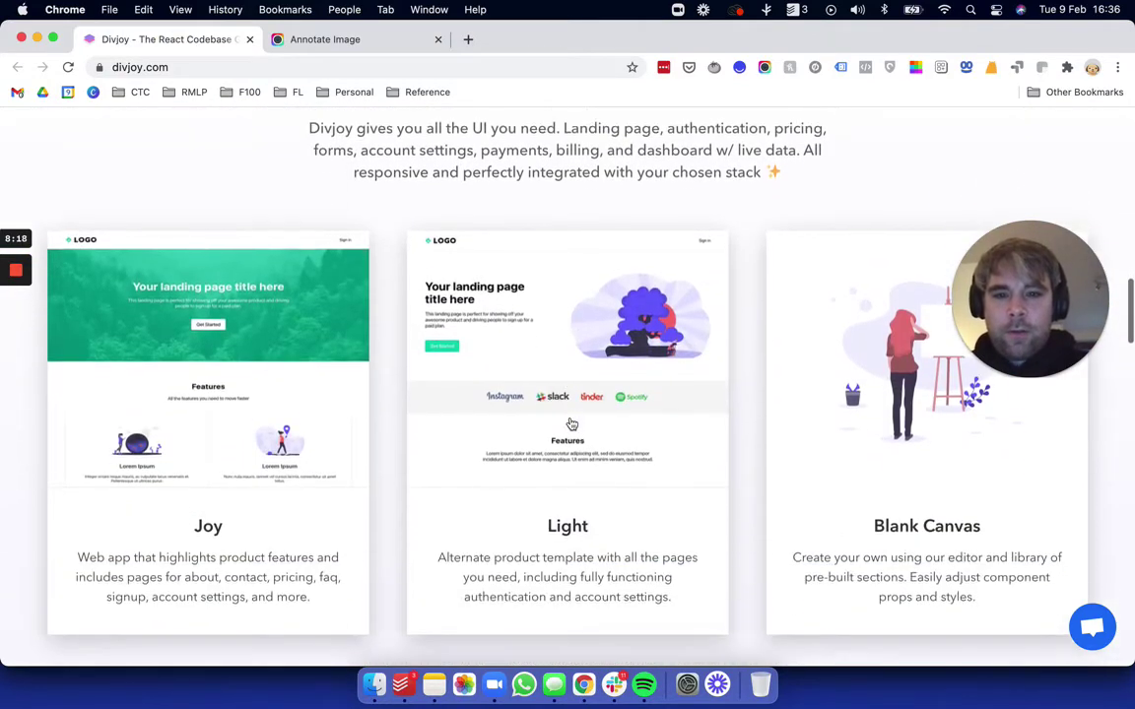
{"action": "left_click", "coordinate": [580, 226]}
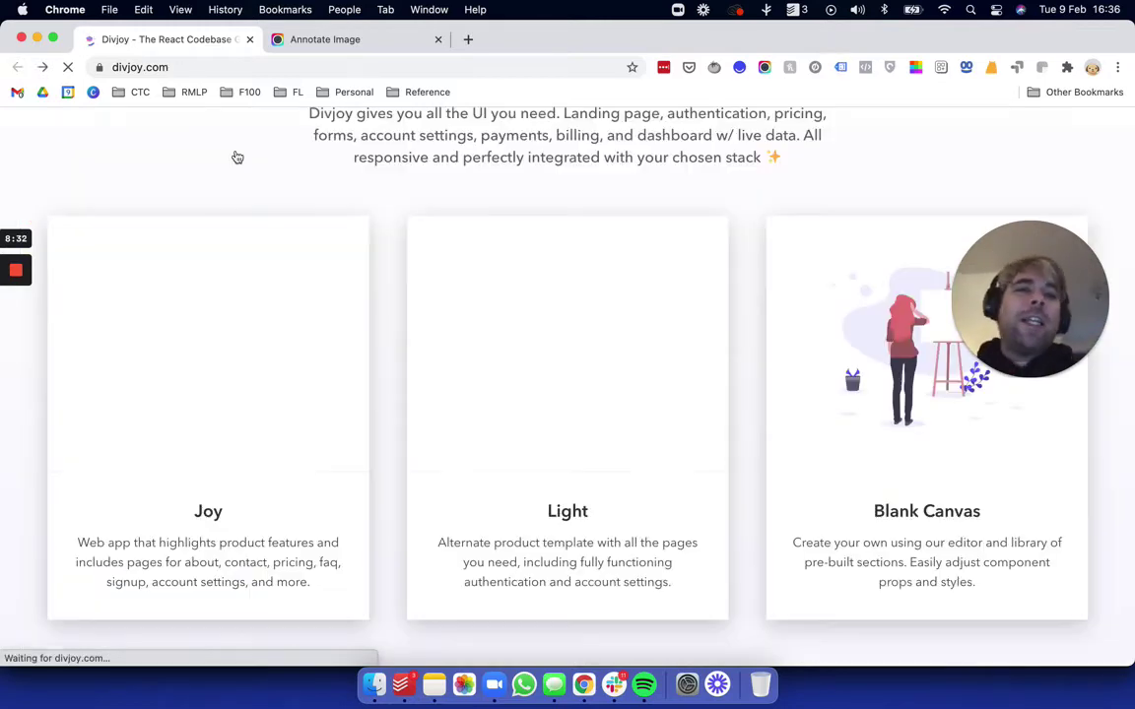
- Examine the live page's flow from the stack options through the template choices to the $149 purchase form
{"action": "scroll", "coordinate": [237, 158], "scroll_direction": "up", "scroll_amount": 10}
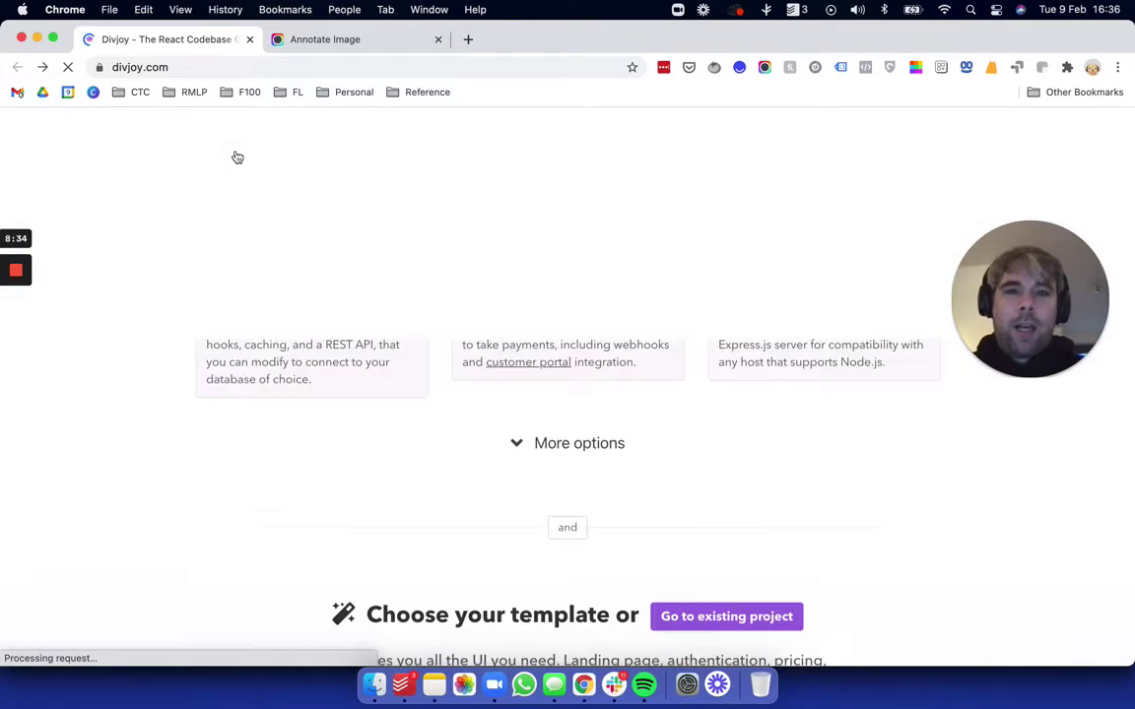
{"action": "scroll", "coordinate": [237, 158], "scroll_direction": "up", "scroll_amount": 3}
{"action": "scroll", "coordinate": [237, 158], "scroll_direction": "down", "scroll_amount": 5}
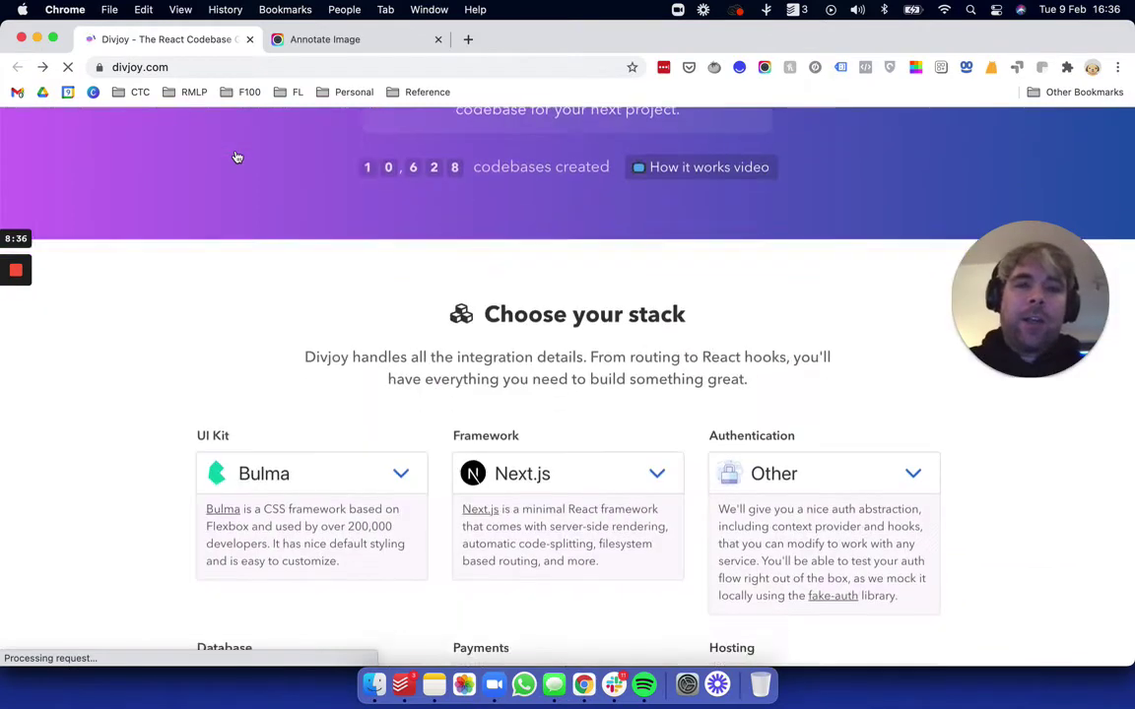
{"action": "scroll", "coordinate": [237, 157], "scroll_direction": "down", "scroll_amount": 3}
{"action": "scroll", "coordinate": [237, 157], "scroll_direction": "up", "scroll_amount": 3}
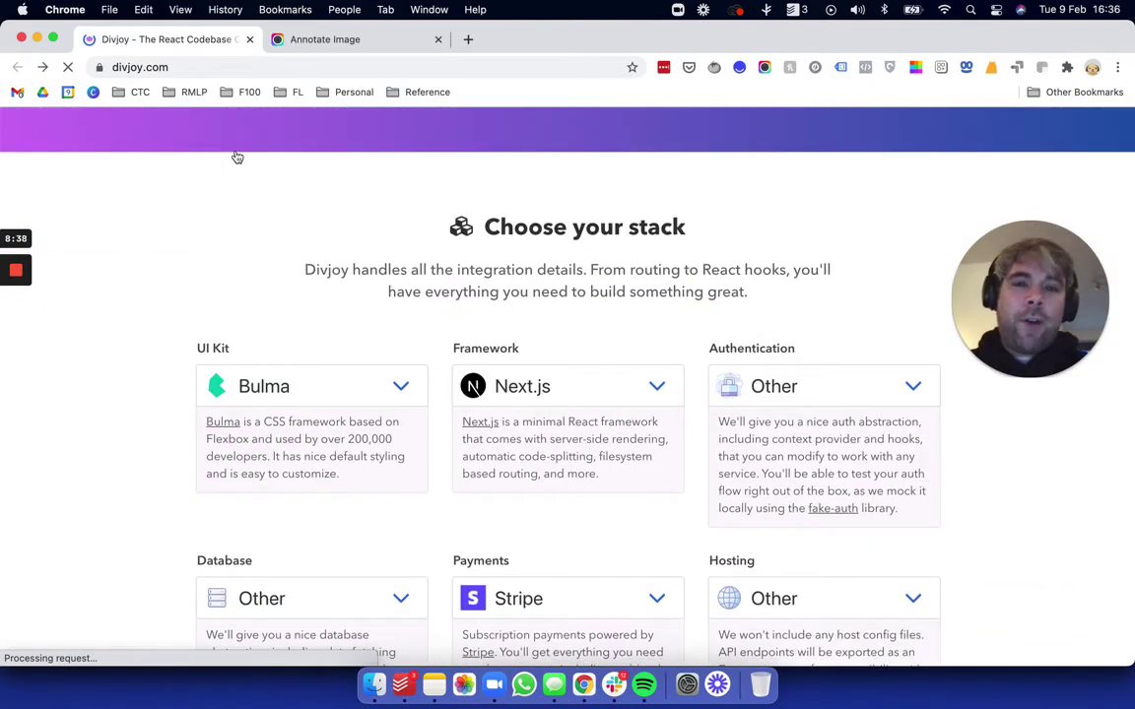
{"action": "scroll", "coordinate": [237, 158], "scroll_direction": "down", "scroll_amount": 1}
{"action": "scroll", "coordinate": [238, 158], "scroll_direction": "down", "scroll_amount": 1}
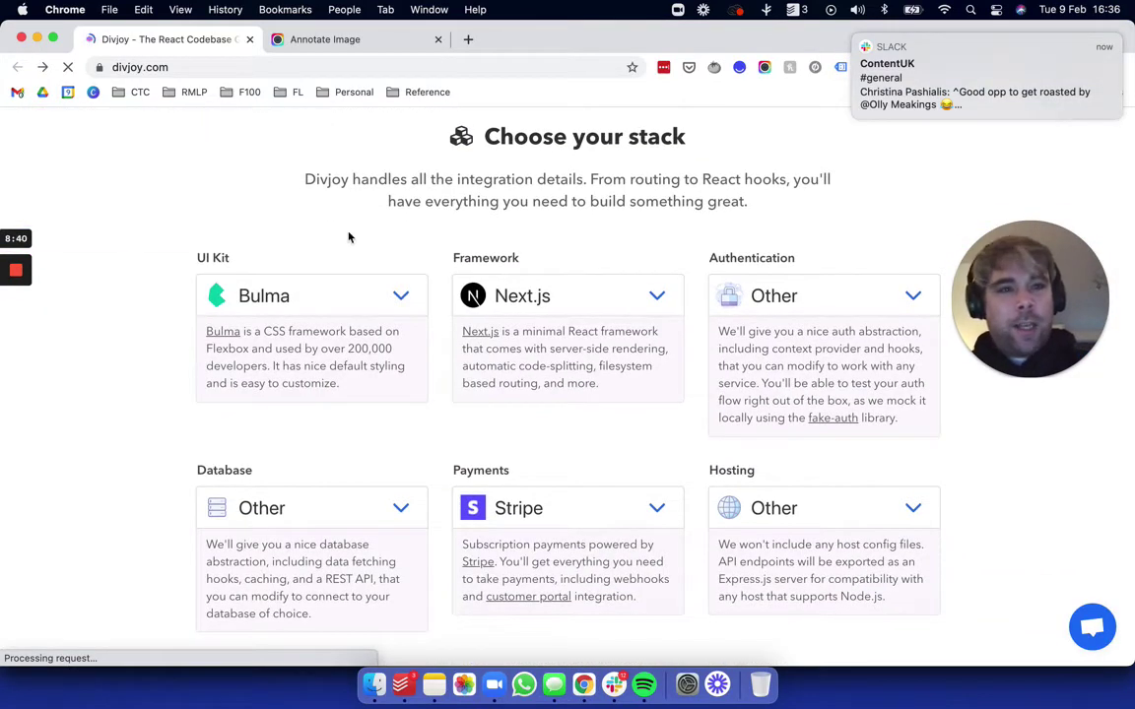
{"action": "scroll", "coordinate": [350, 236], "scroll_direction": "down", "scroll_amount": 5}
{"action": "scroll", "coordinate": [630, 279], "scroll_direction": "down", "scroll_amount": 12}
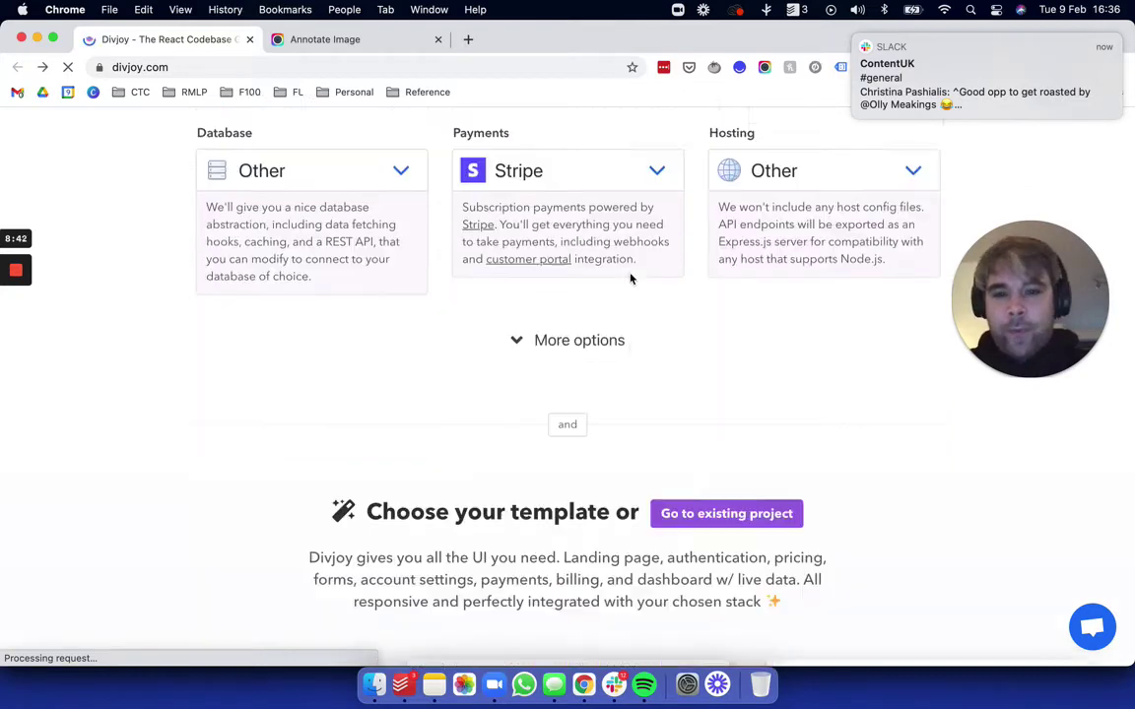
{"action": "scroll", "coordinate": [631, 279], "scroll_direction": "down", "scroll_amount": 6}
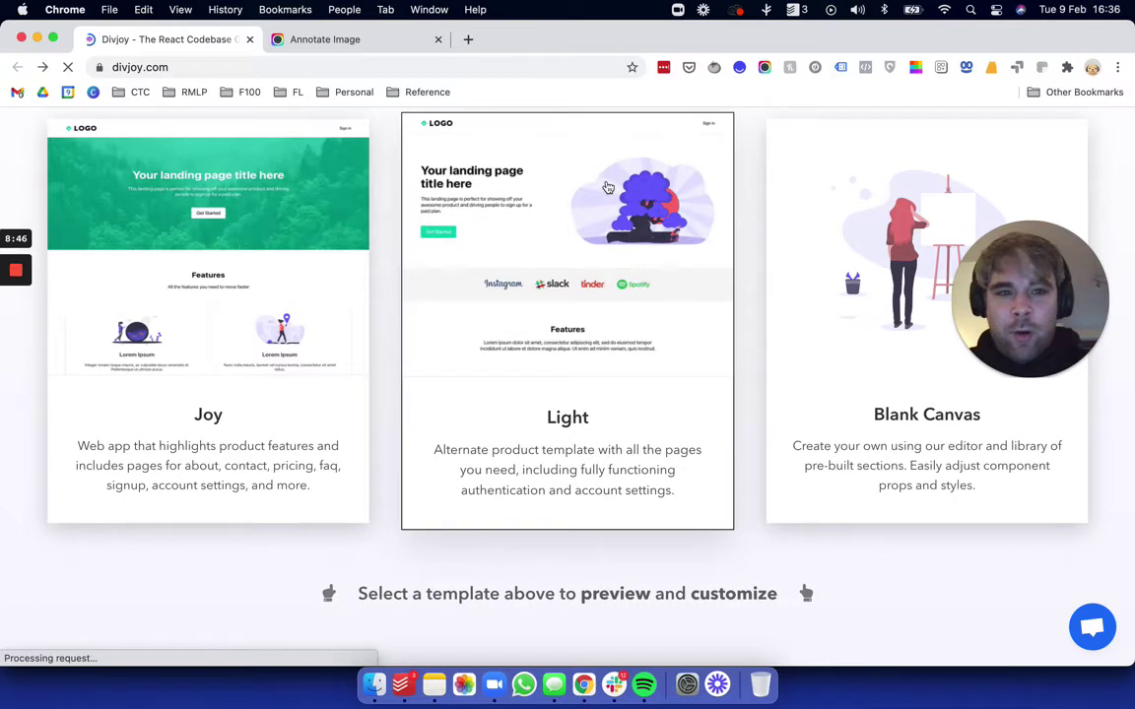
{"action": "scroll", "coordinate": [709, 221], "scroll_direction": "down", "scroll_amount": 2}
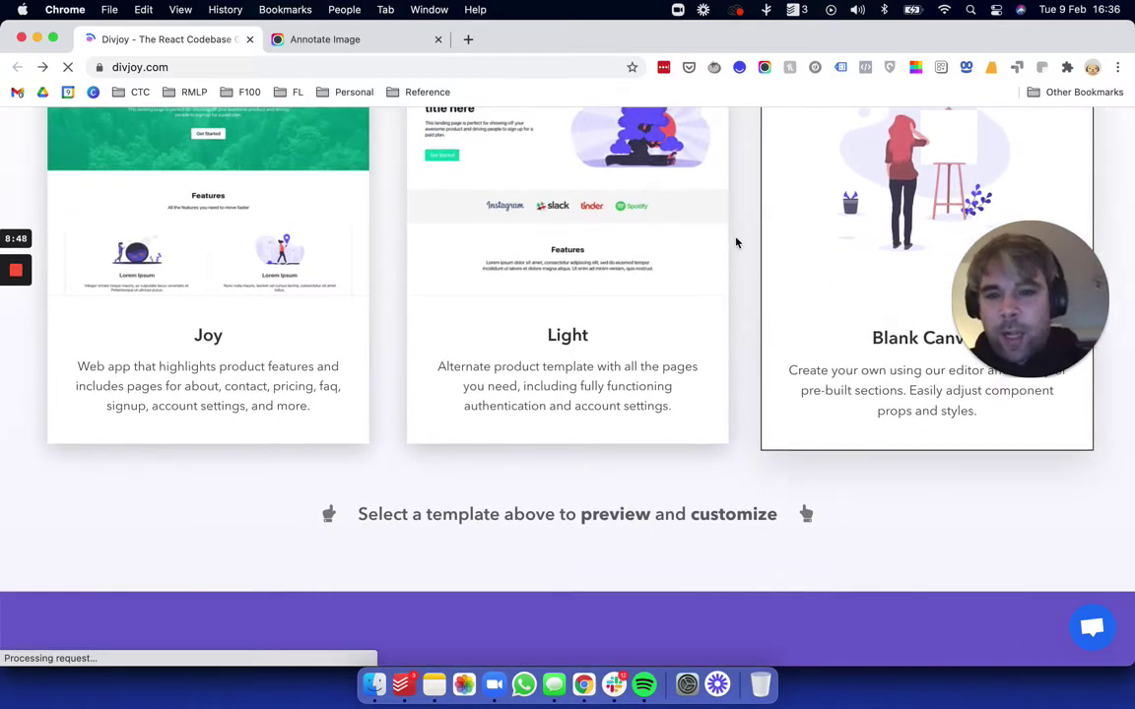
{"action": "scroll", "coordinate": [736, 243], "scroll_direction": "down", "scroll_amount": 10}
{"action": "scroll", "coordinate": [480, 310], "scroll_direction": "down", "scroll_amount": 2}
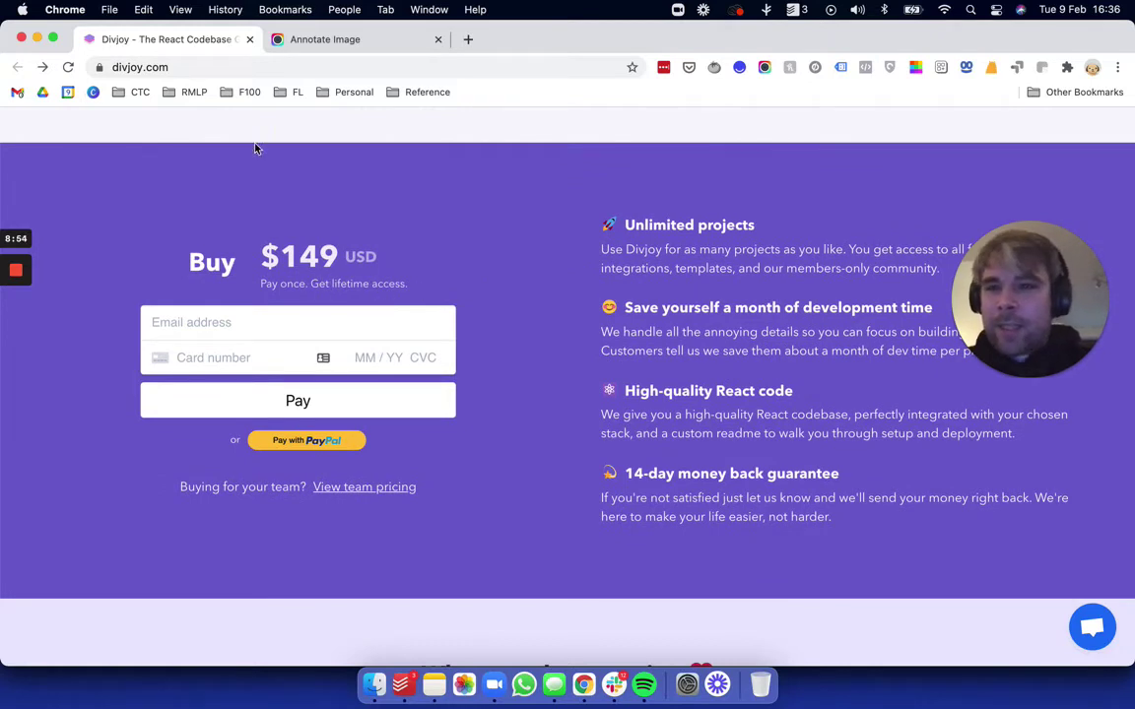
- Mark the "Get lifetime access" text under the $149 price with a red rectangle on the captured page
{"action": "left_click", "coordinate": [300, 41]}
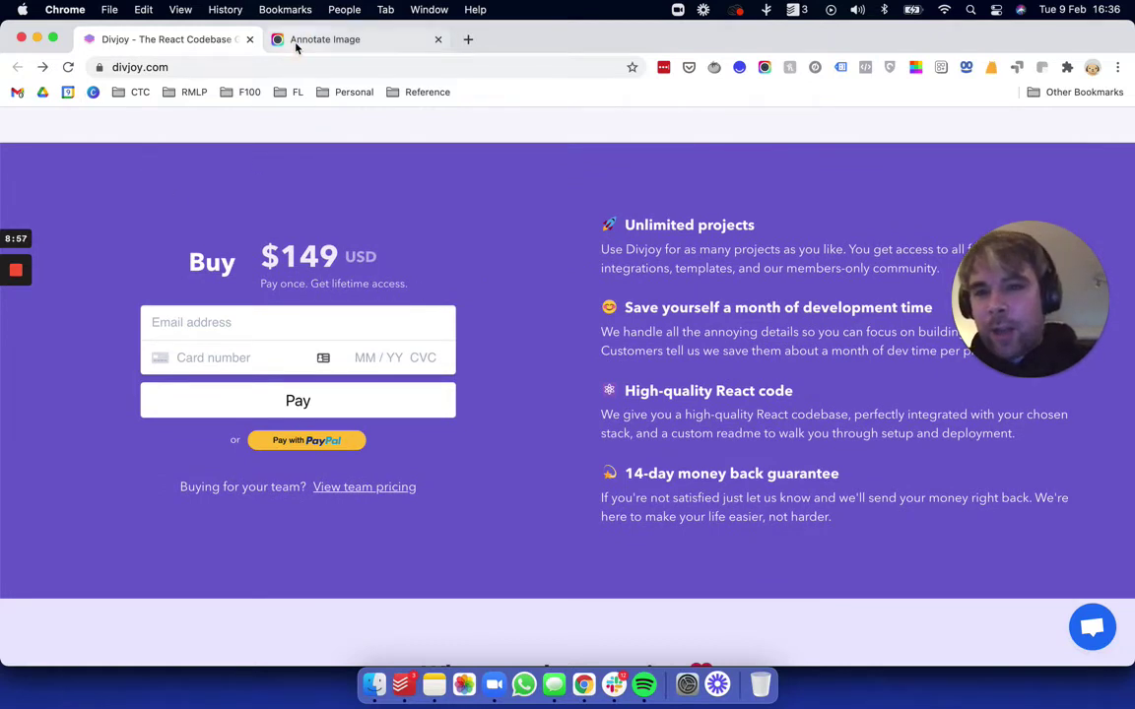
{"action": "scroll", "coordinate": [344, 347], "scroll_direction": "down", "scroll_amount": 6}
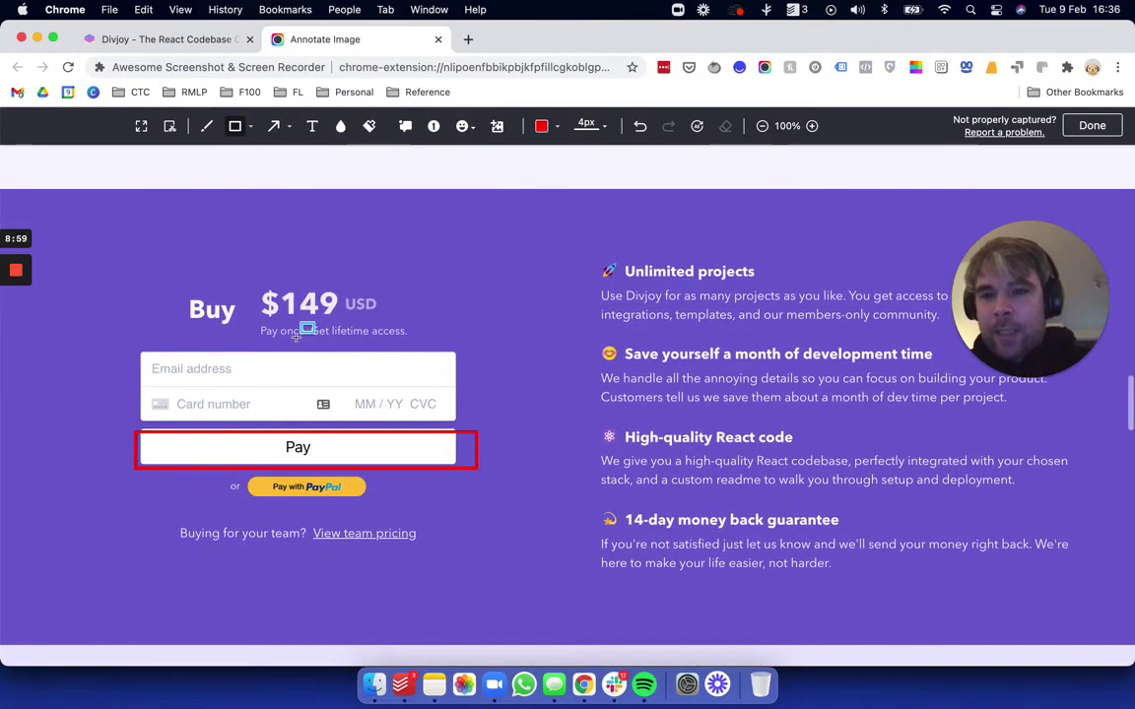
{"action": "left_click_drag", "start_coordinate": [314, 321], "coordinate": [335, 341]}
{"action": "left_click_drag", "start_coordinate": [454, 334], "coordinate": [470, 332]}
{"action": "scroll", "coordinate": [473, 325], "scroll_direction": "up", "scroll_amount": 2}
{"action": "scroll", "coordinate": [540, 321], "scroll_direction": "up", "scroll_amount": 1}
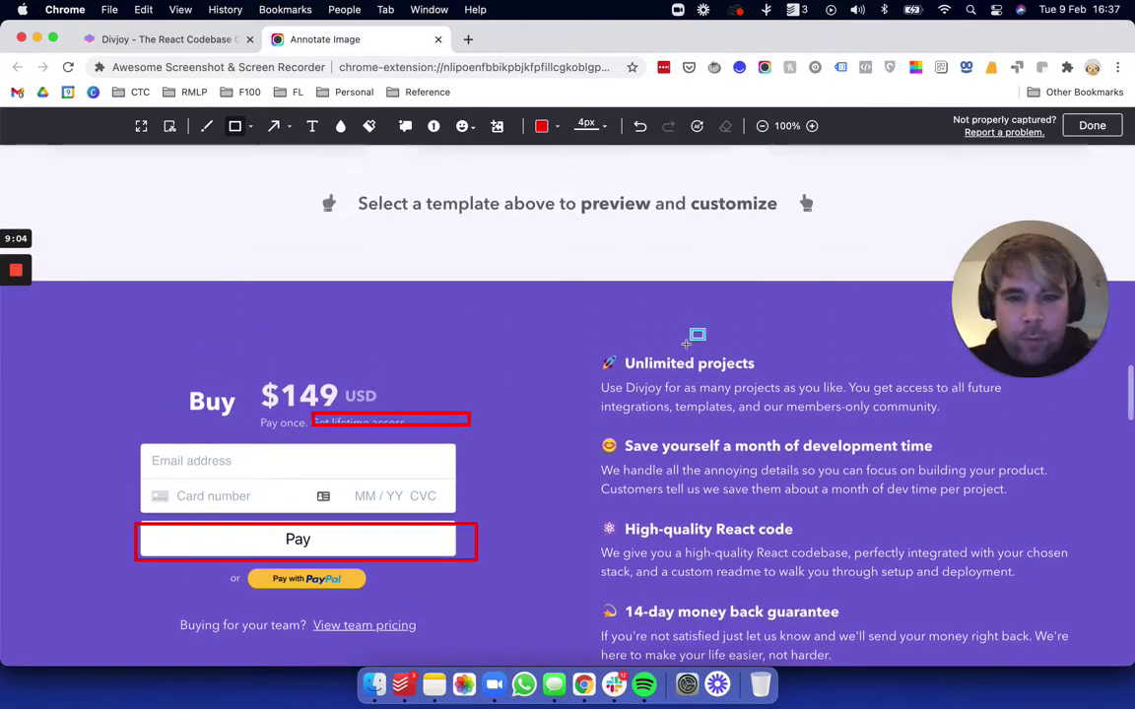
- Frame "members-only community" and "about a month of dev time per project" in the benefits list with red rectangles
{"action": "scroll", "coordinate": [785, 373], "scroll_direction": "down", "scroll_amount": 2}
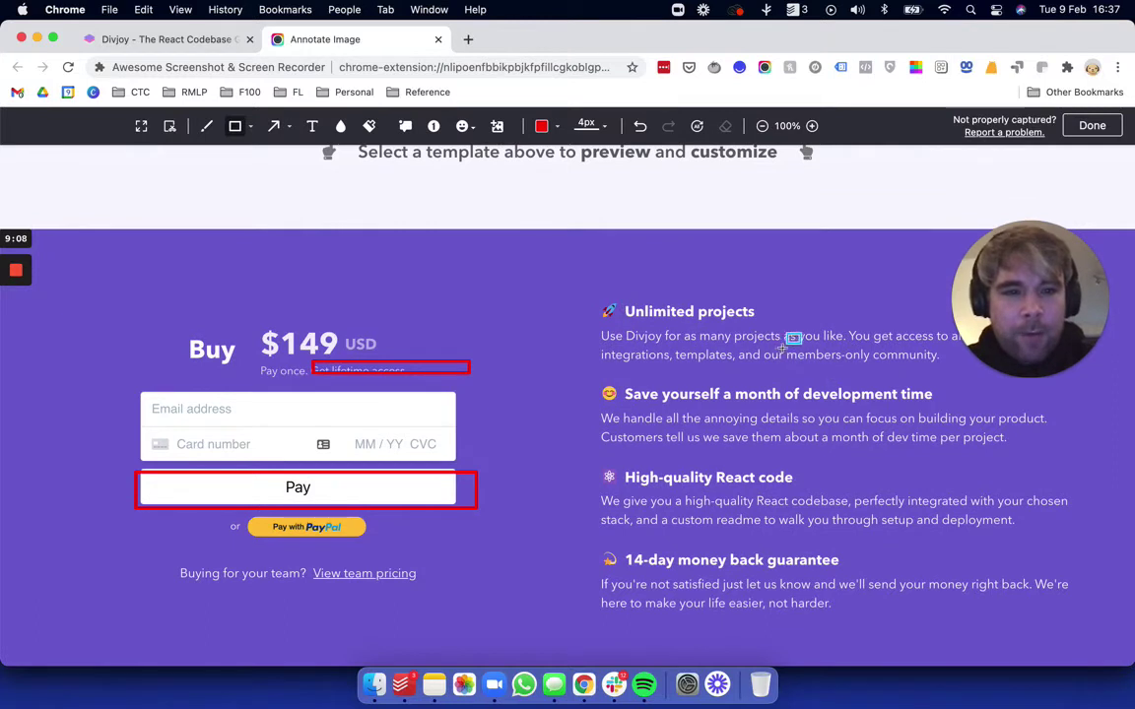
{"action": "left_click_drag", "start_coordinate": [786, 347], "coordinate": [943, 363]}
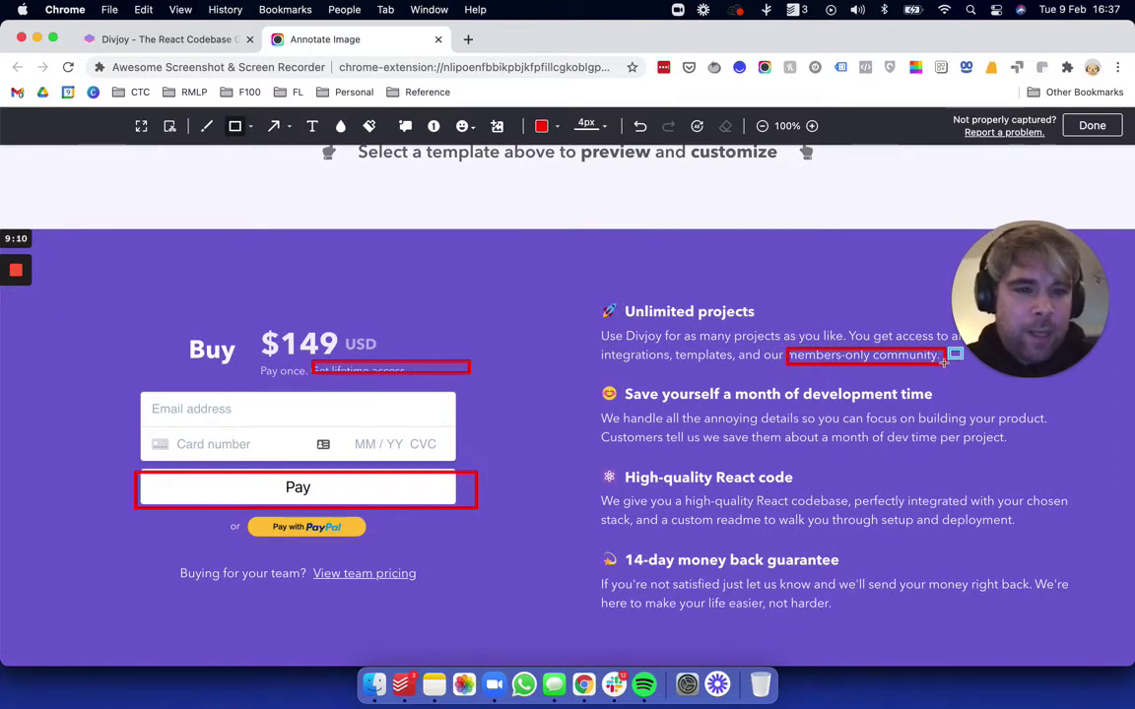
{"action": "scroll", "coordinate": [680, 366], "scroll_direction": "down", "scroll_amount": 1}
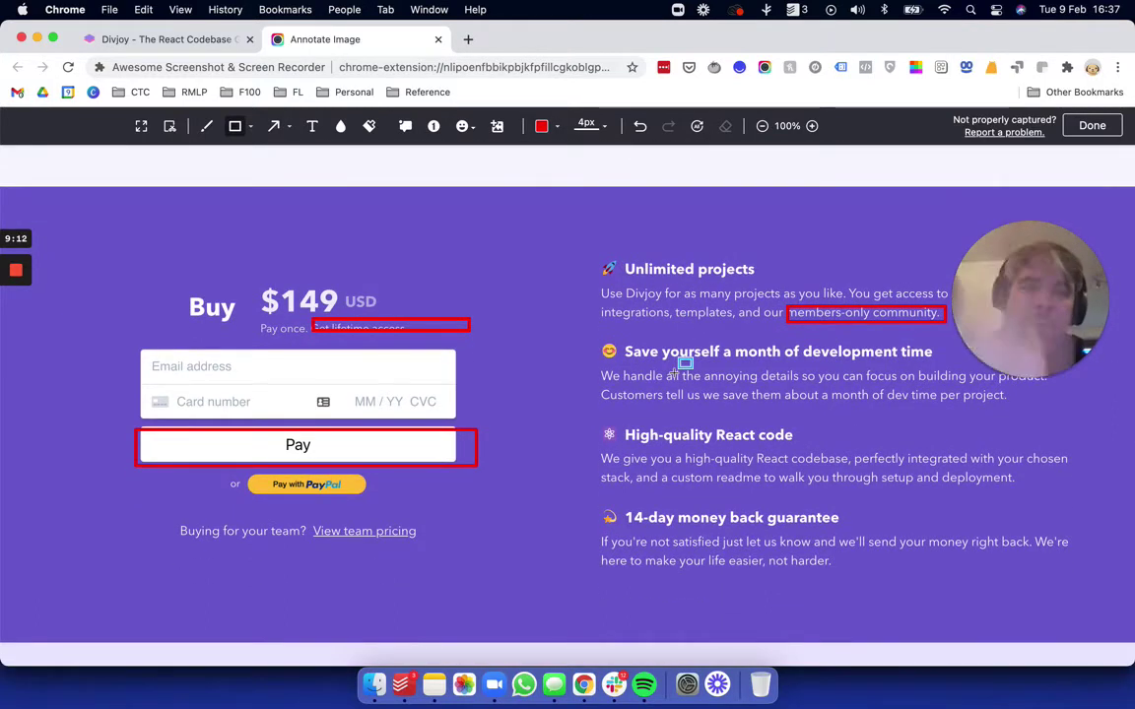
{"action": "scroll", "coordinate": [586, 320], "scroll_direction": "down", "scroll_amount": 3}
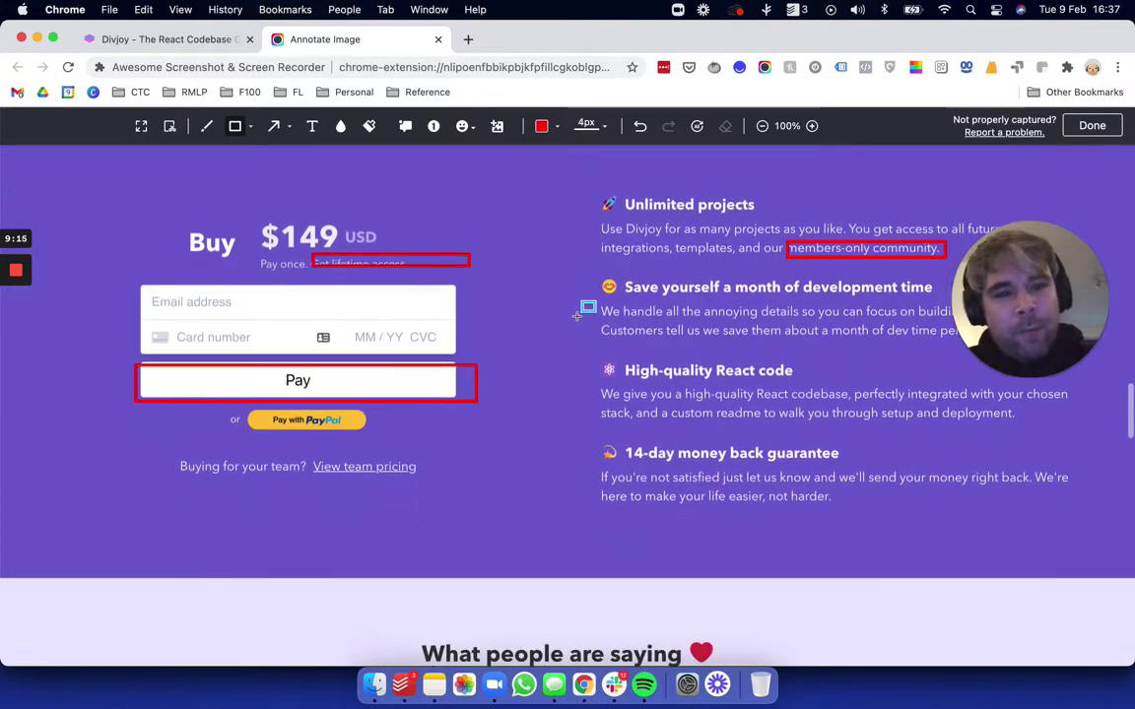
{"action": "scroll", "coordinate": [581, 312], "scroll_direction": "up", "scroll_amount": 4}
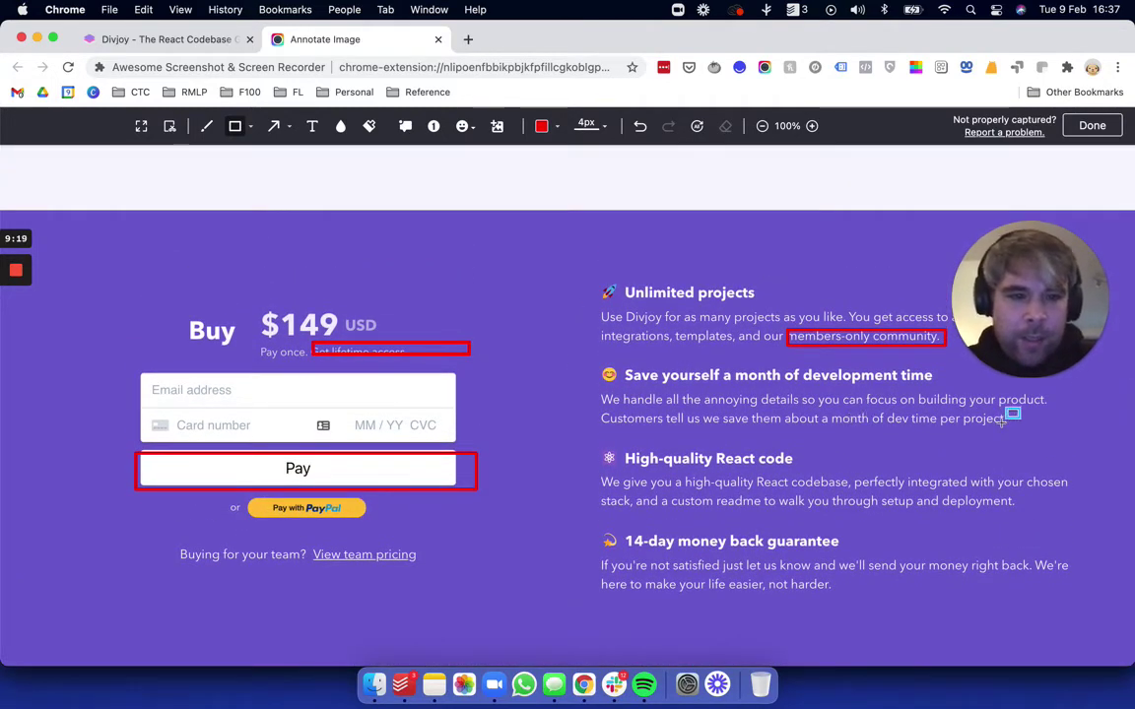
{"action": "mouse_move", "coordinate": [788, 411]}
{"action": "left_mouse_down"}
{"action": "mouse_move", "coordinate": [1017, 414]}
{"action": "mouse_move", "coordinate": [1013, 425]}
{"action": "left_mouse_up"}
{"action": "scroll", "coordinate": [589, 340], "scroll_direction": "down", "scroll_amount": 2}
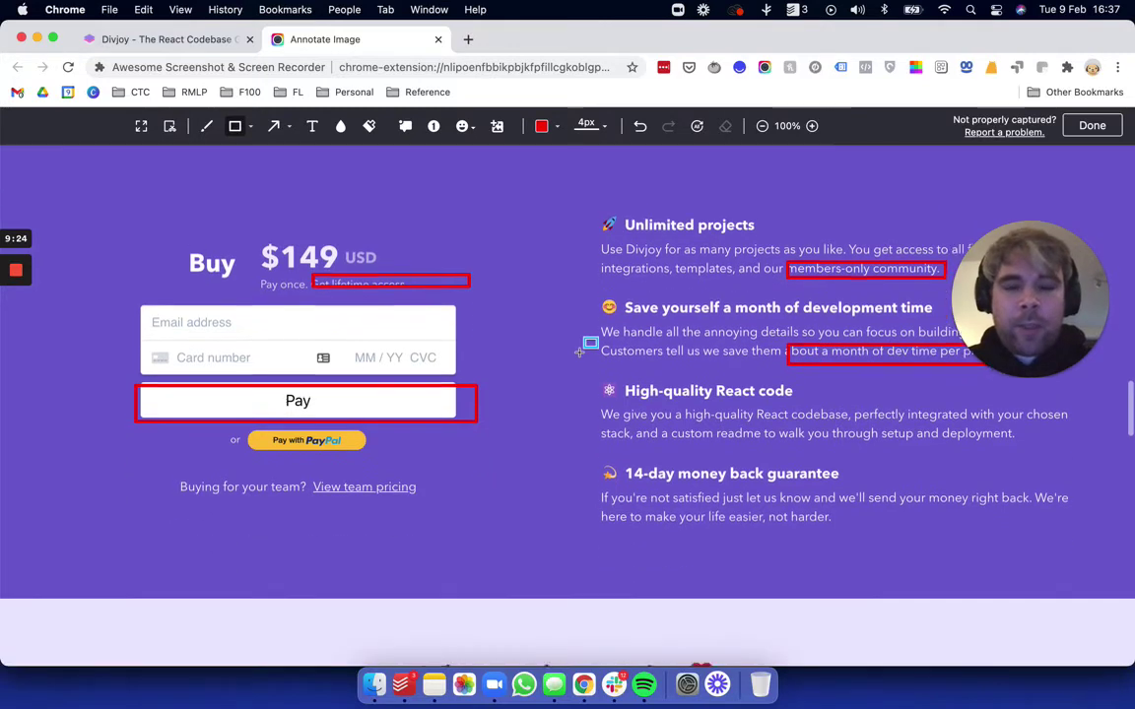
- Frame the 14-day money back guarantee in red and draw an arrow from it to just below the payment buttons
{"action": "scroll", "coordinate": [579, 350], "scroll_direction": "down", "scroll_amount": 1}
{"action": "scroll", "coordinate": [579, 345], "scroll_direction": "up", "scroll_amount": 1}
{"action": "scroll", "coordinate": [580, 344], "scroll_direction": "up", "scroll_amount": 1}
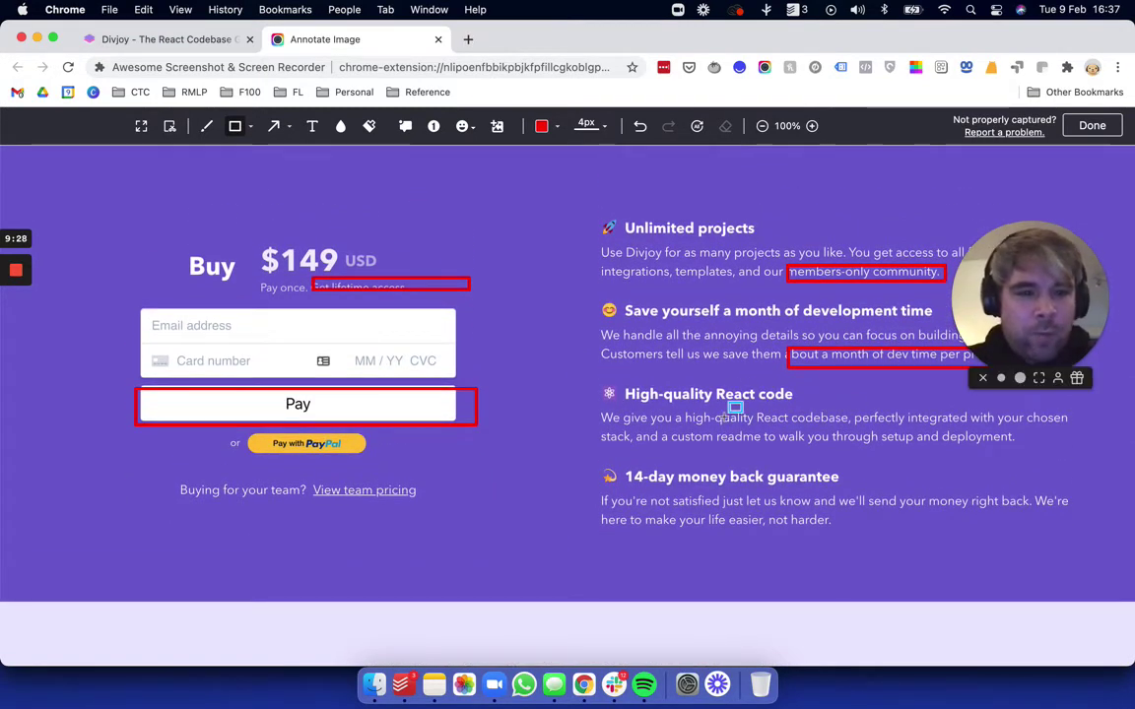
{"action": "scroll", "coordinate": [723, 417], "scroll_direction": "down", "scroll_amount": 1}
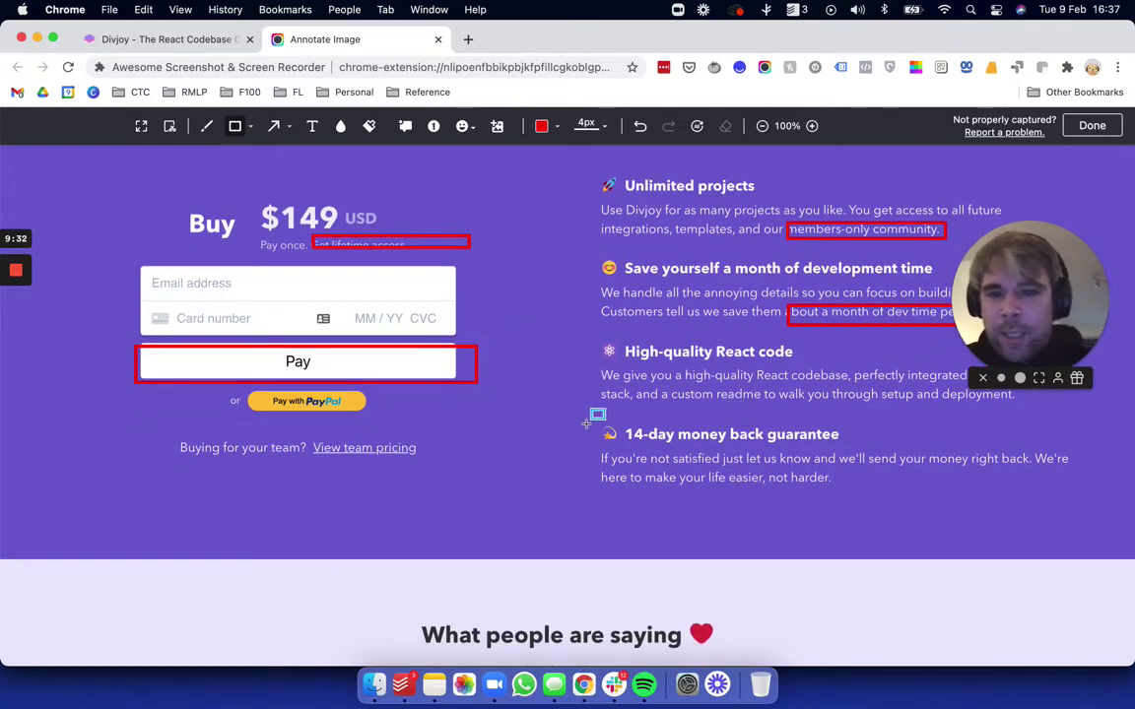
{"action": "mouse_move", "coordinate": [584, 424]}
{"action": "left_mouse_down"}
{"action": "mouse_move", "coordinate": [942, 451]}
{"action": "mouse_move", "coordinate": [1021, 471]}
{"action": "mouse_move", "coordinate": [1034, 490]}
{"action": "mouse_move", "coordinate": [1081, 496]}
{"action": "mouse_move", "coordinate": [1071, 504]}
{"action": "left_mouse_up"}
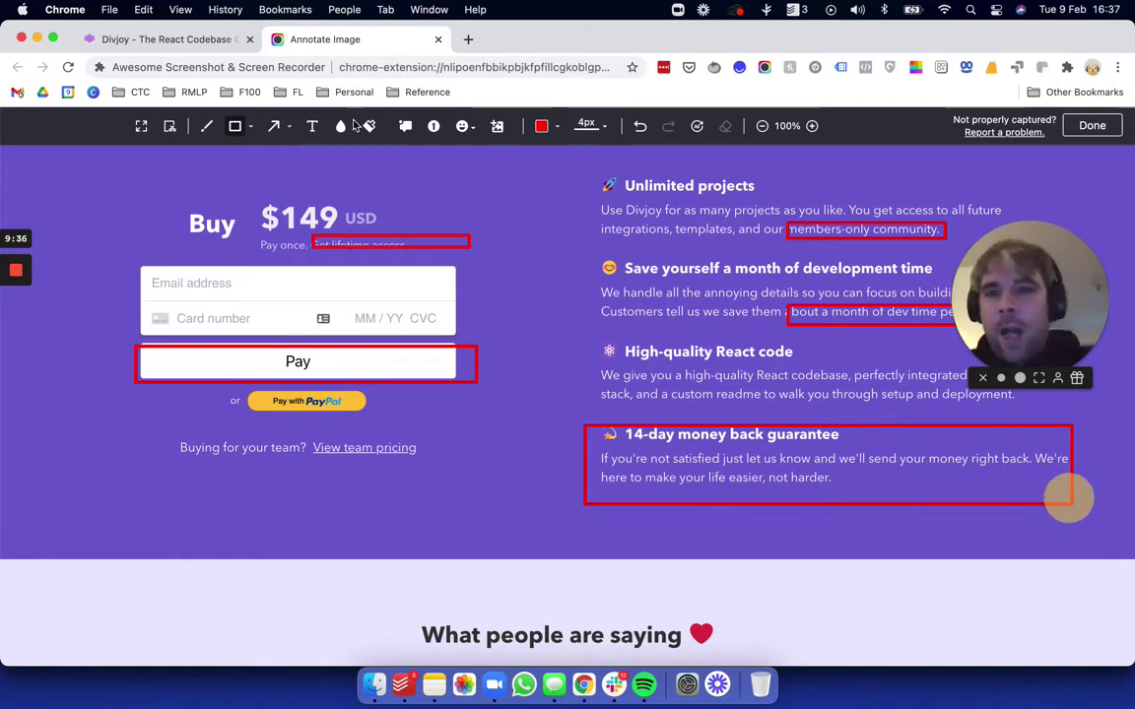
{"action": "left_click", "coordinate": [273, 127]}
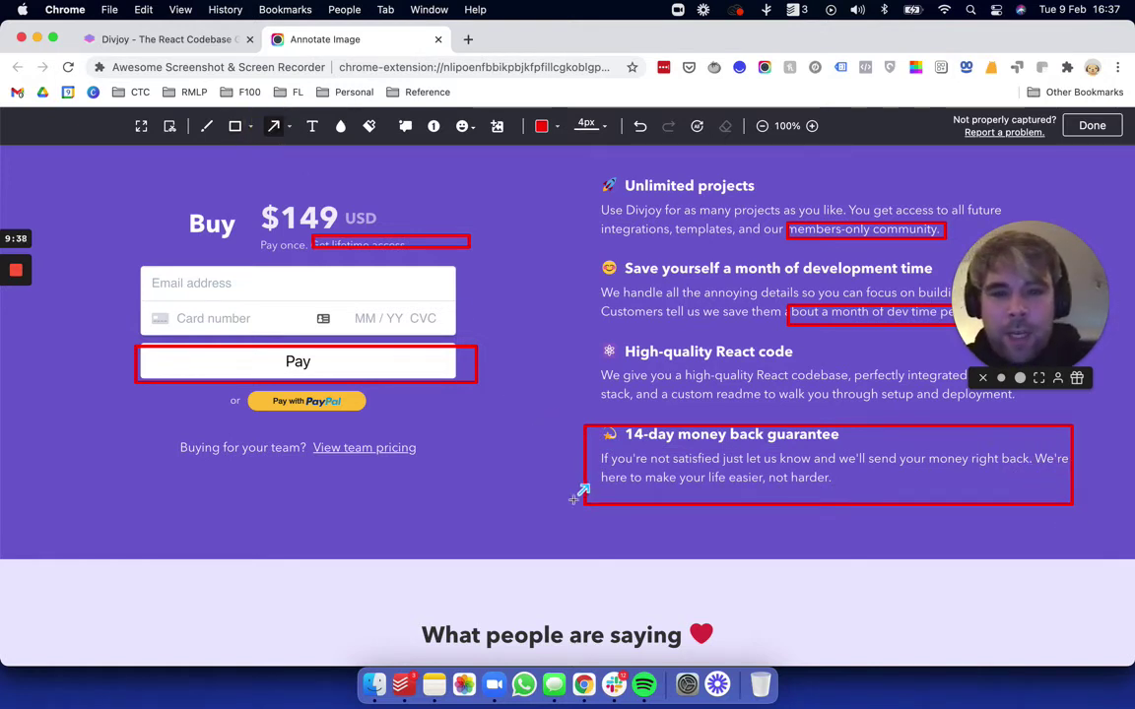
{"action": "left_click_drag", "start_coordinate": [570, 501], "coordinate": [177, 424]}
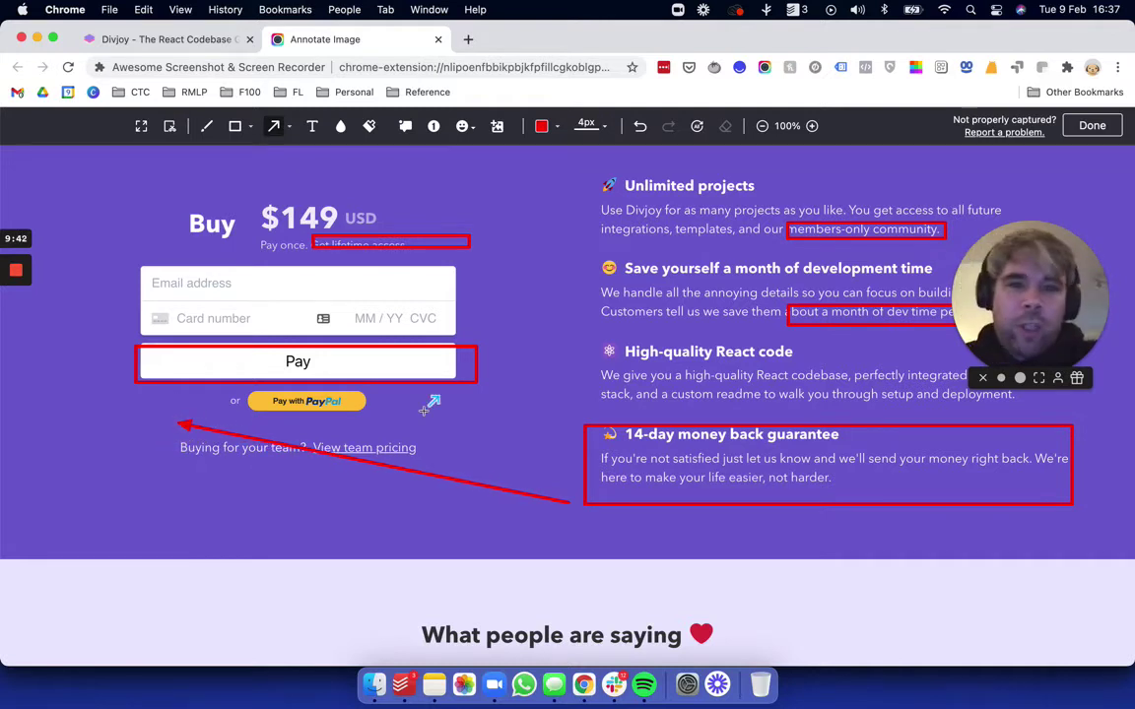
- Frame the entire $149 purchase form column with a large red rectangle
{"action": "scroll", "coordinate": [386, 365], "scroll_direction": "up", "scroll_amount": 3}
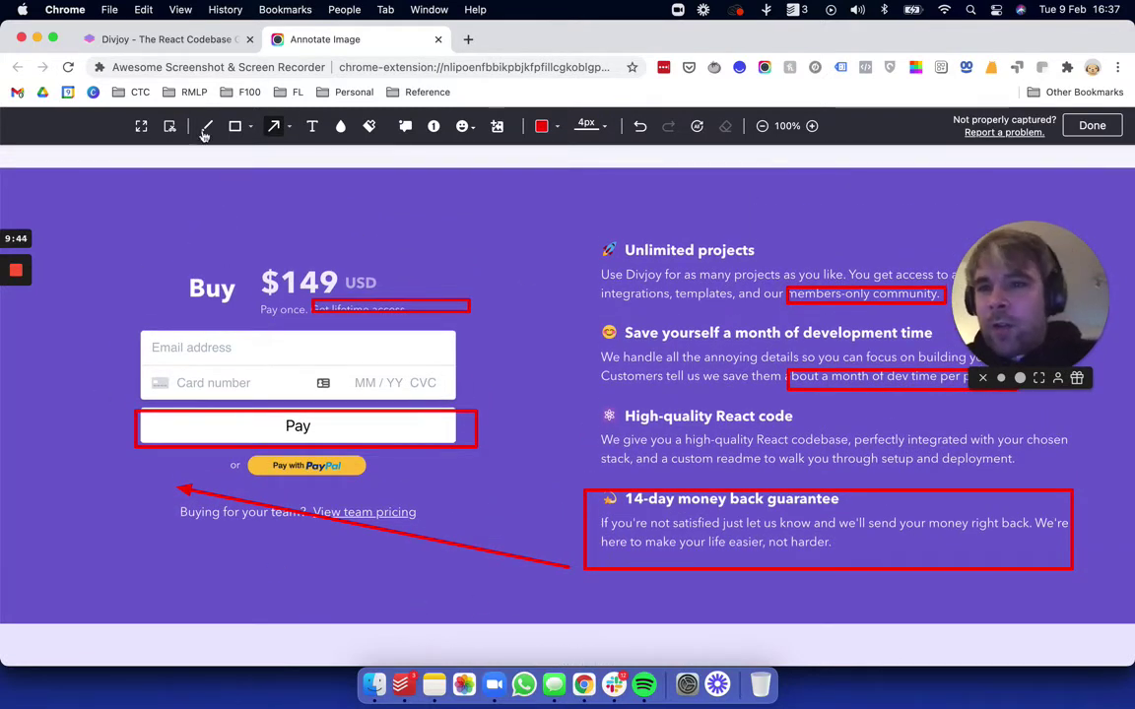
{"action": "left_click", "coordinate": [237, 129]}
{"action": "left_click_drag", "start_coordinate": [91, 179], "coordinate": [516, 622]}
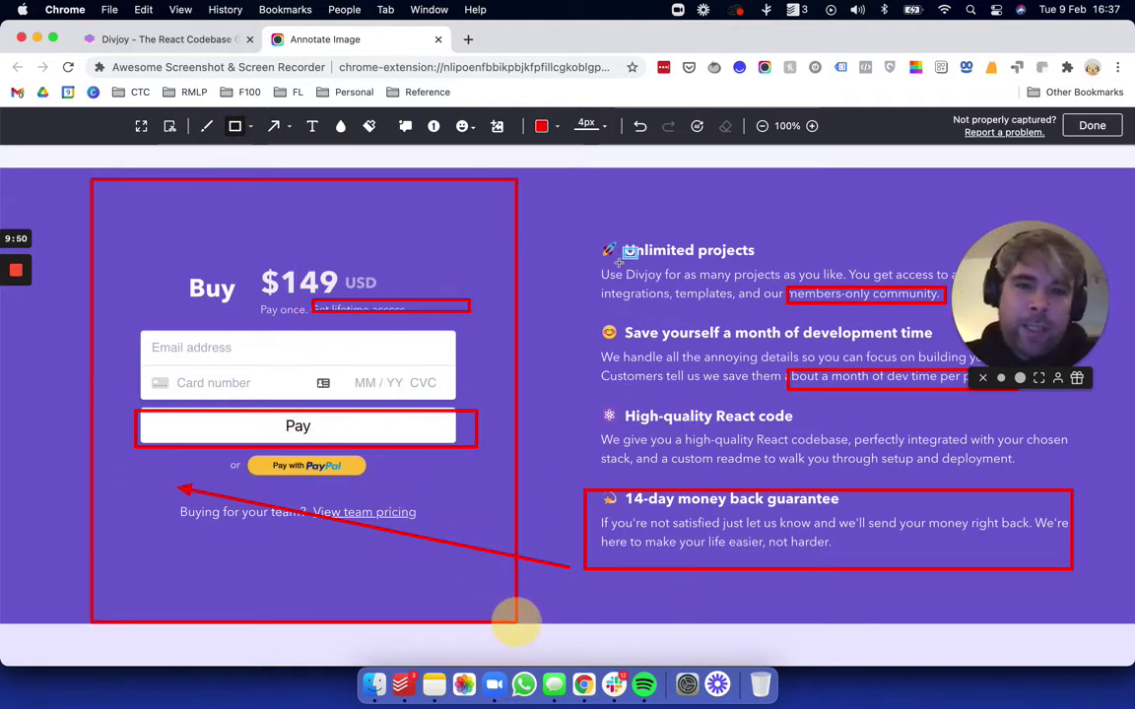
- Review how the annotated purchase section leads into the marked-up customer testimonials
{"action": "scroll", "coordinate": [598, 306], "scroll_direction": "down", "scroll_amount": 5}
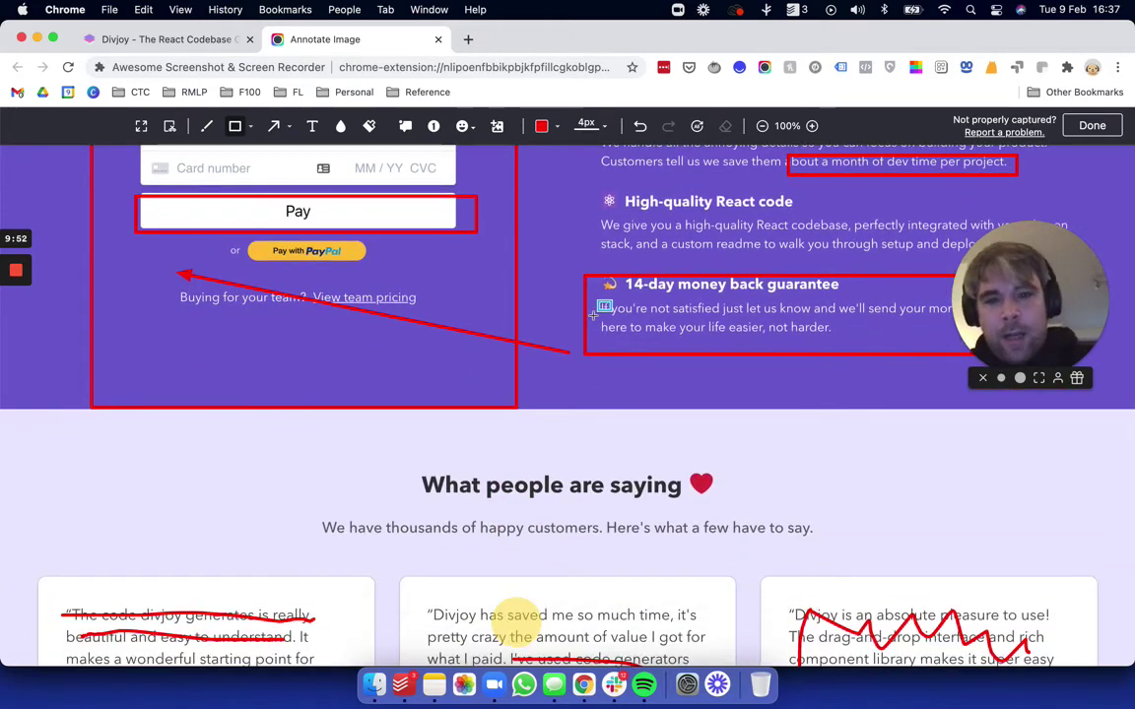
{"action": "scroll", "coordinate": [595, 314], "scroll_direction": "down", "scroll_amount": 4}
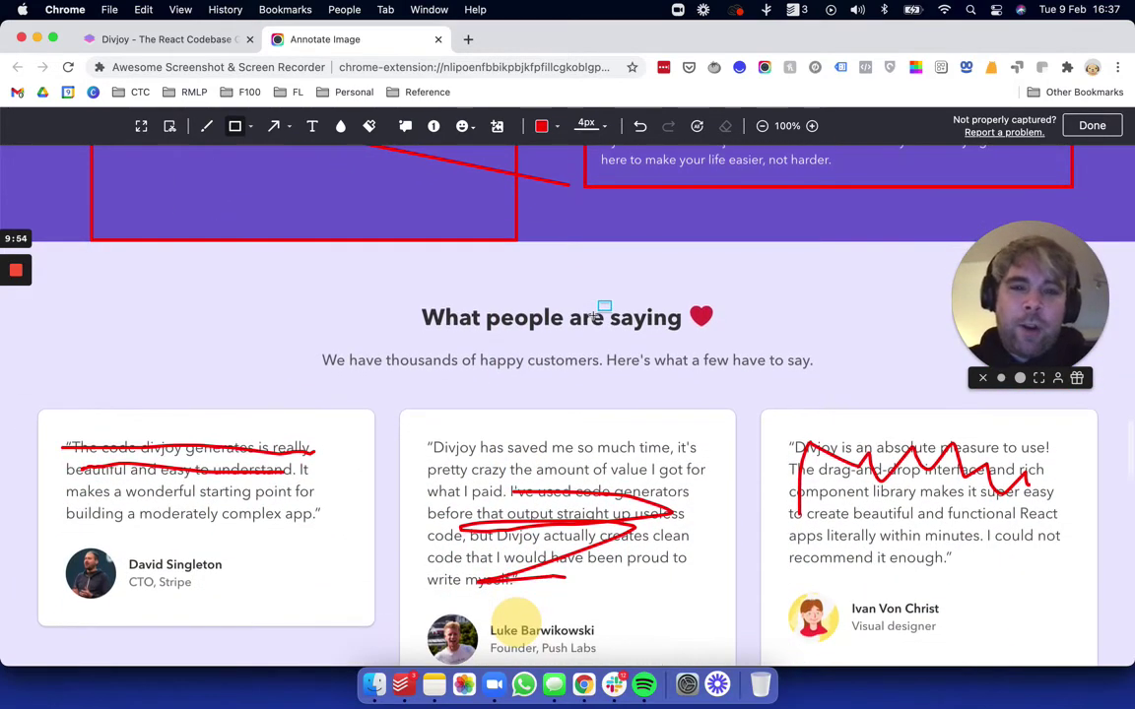
{"action": "scroll", "coordinate": [595, 313], "scroll_direction": "down", "scroll_amount": 4}
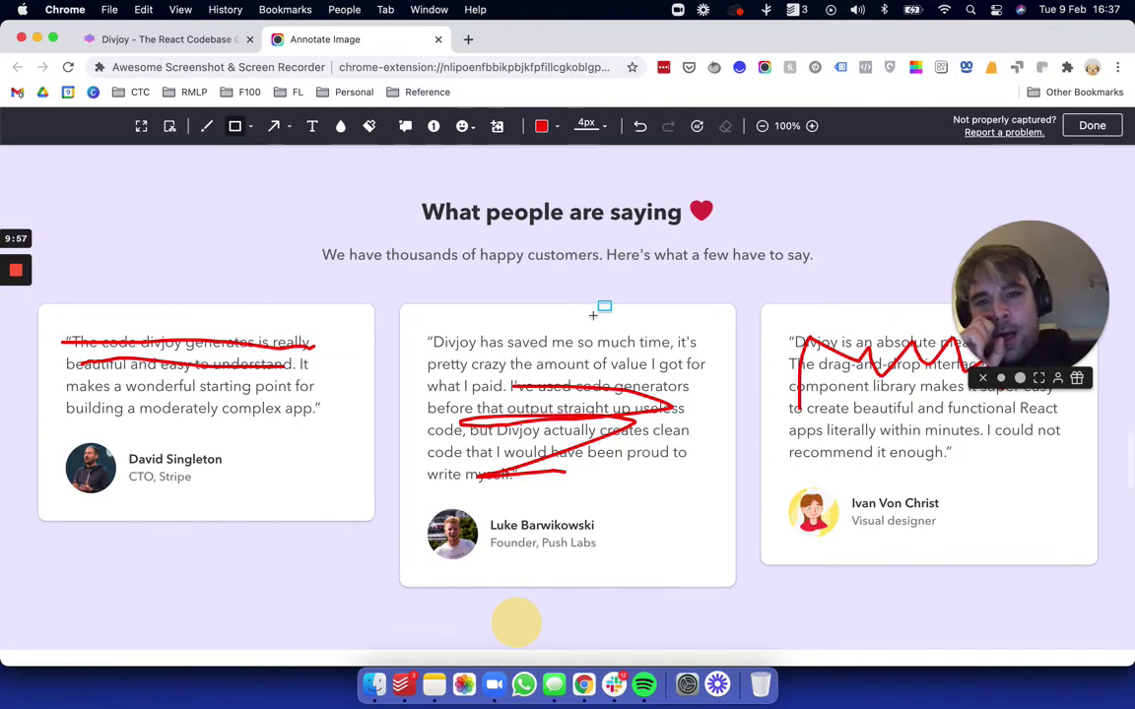
{"action": "scroll", "coordinate": [593, 315], "scroll_direction": "up", "scroll_amount": 4}
{"action": "scroll", "coordinate": [594, 313], "scroll_direction": "up", "scroll_amount": 8}
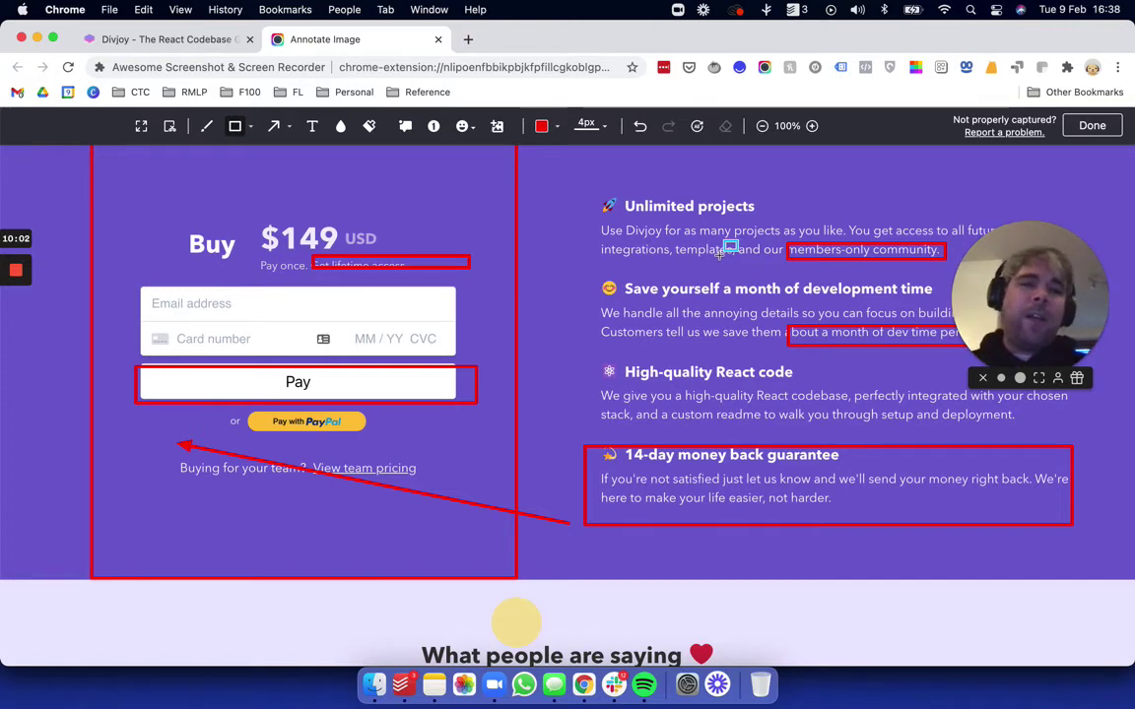
{"action": "scroll", "coordinate": [700, 264], "scroll_direction": "down", "scroll_amount": 4}
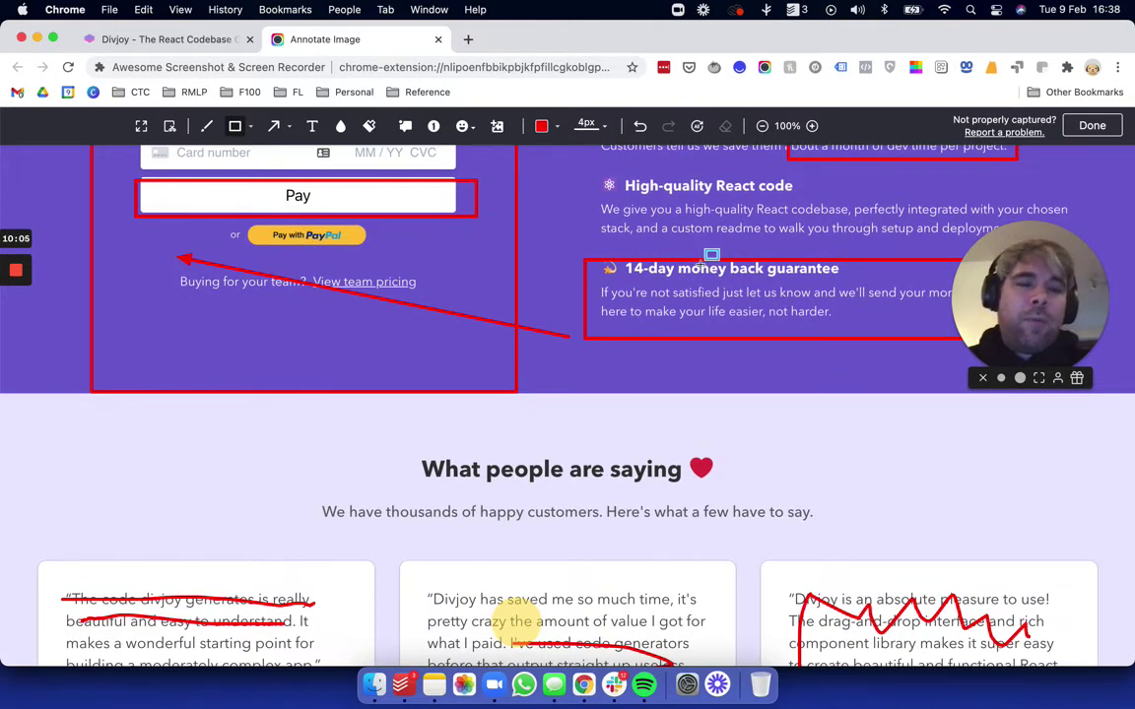
{"action": "scroll", "coordinate": [700, 264], "scroll_direction": "up", "scroll_amount": 3}
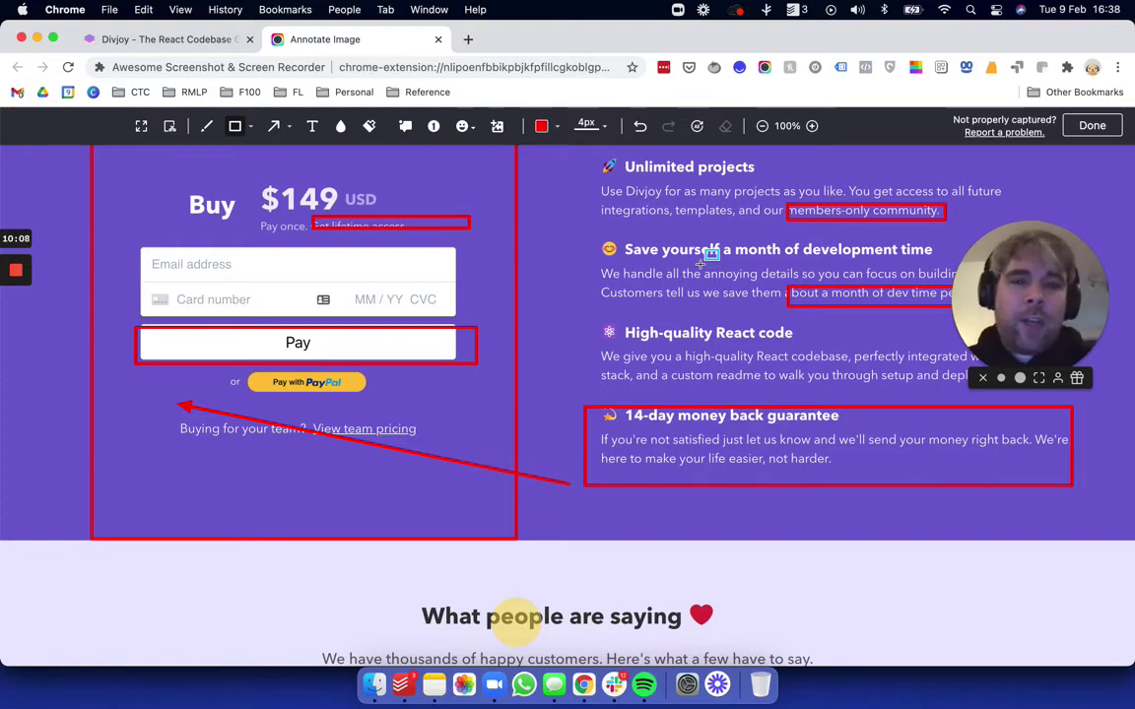
{"action": "scroll", "coordinate": [703, 263], "scroll_direction": "down", "scroll_amount": 4}
{"action": "scroll", "coordinate": [704, 263], "scroll_direction": "up", "scroll_amount": 4}
{"action": "scroll", "coordinate": [703, 263], "scroll_direction": "down", "scroll_amount": 10}
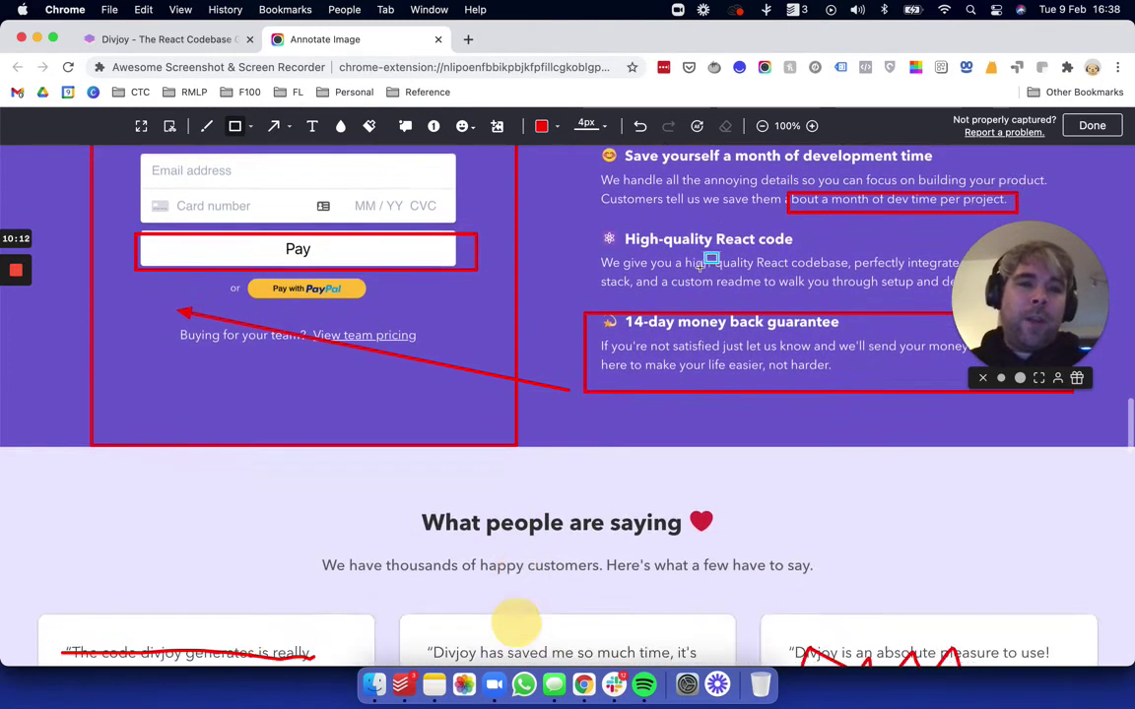
- Review the testimonials, the Showcase project cards, the community banner and the footer of the page screenshot
{"action": "scroll", "coordinate": [700, 266], "scroll_direction": "down", "scroll_amount": 10}
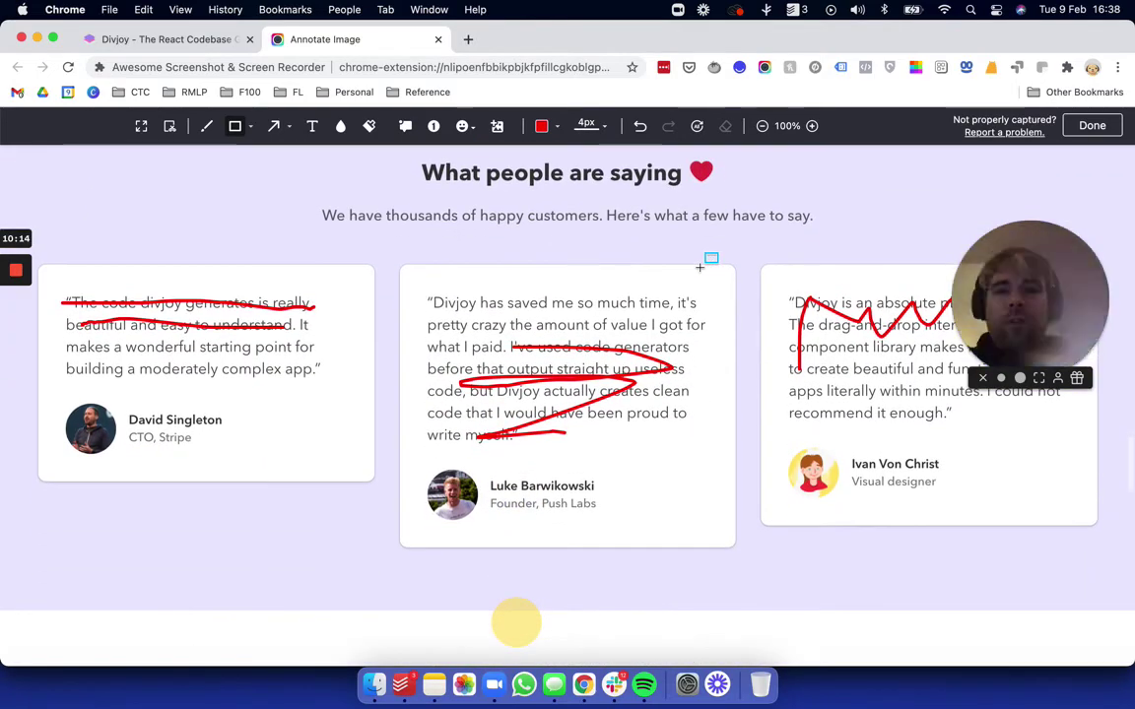
{"action": "scroll", "coordinate": [703, 263], "scroll_direction": "down", "scroll_amount": 5}
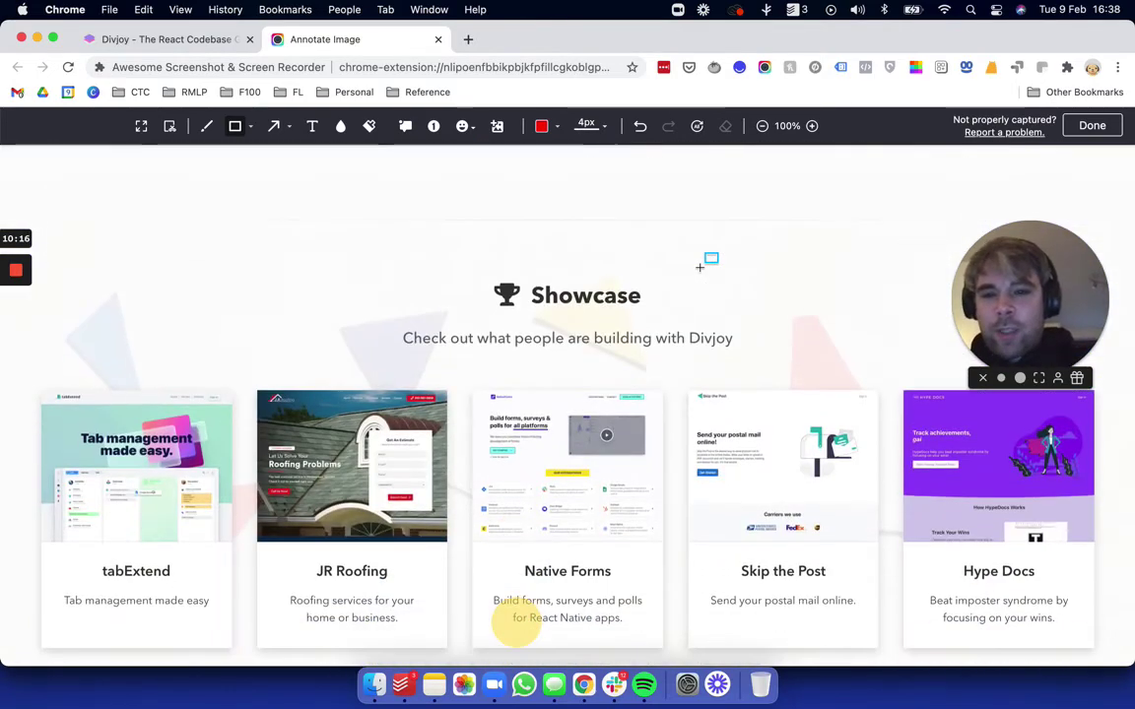
{"action": "scroll", "coordinate": [237, 428], "scroll_direction": "down", "scroll_amount": 4}
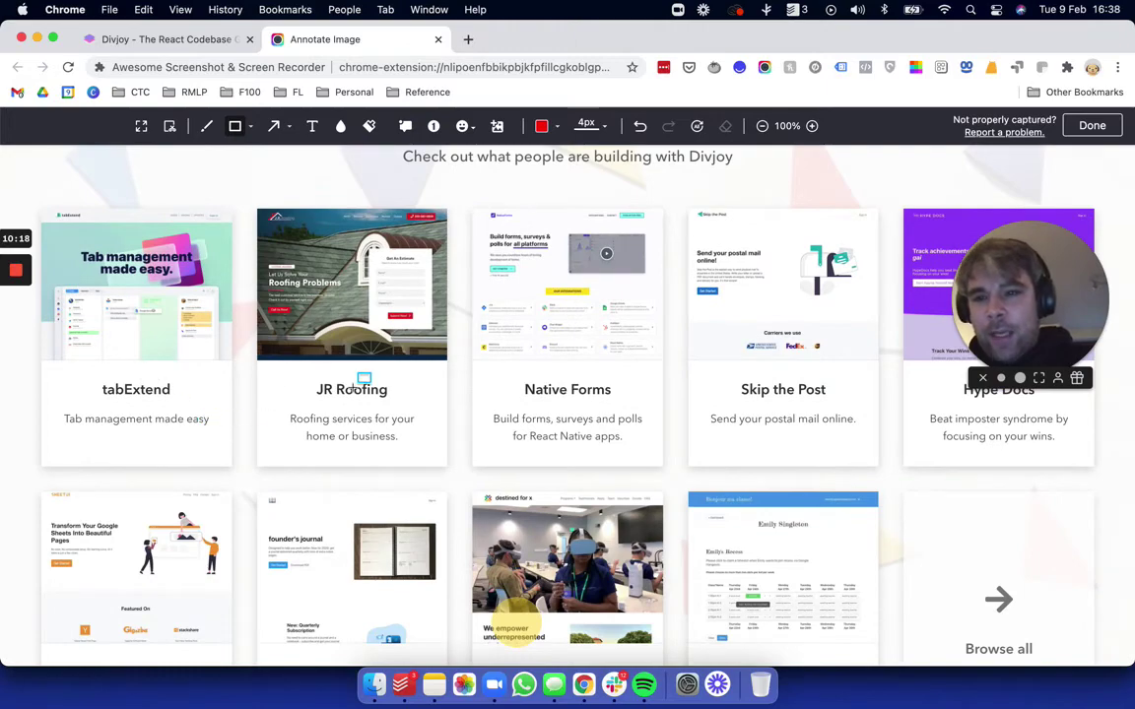
{"action": "scroll", "coordinate": [352, 386], "scroll_direction": "down", "scroll_amount": 6}
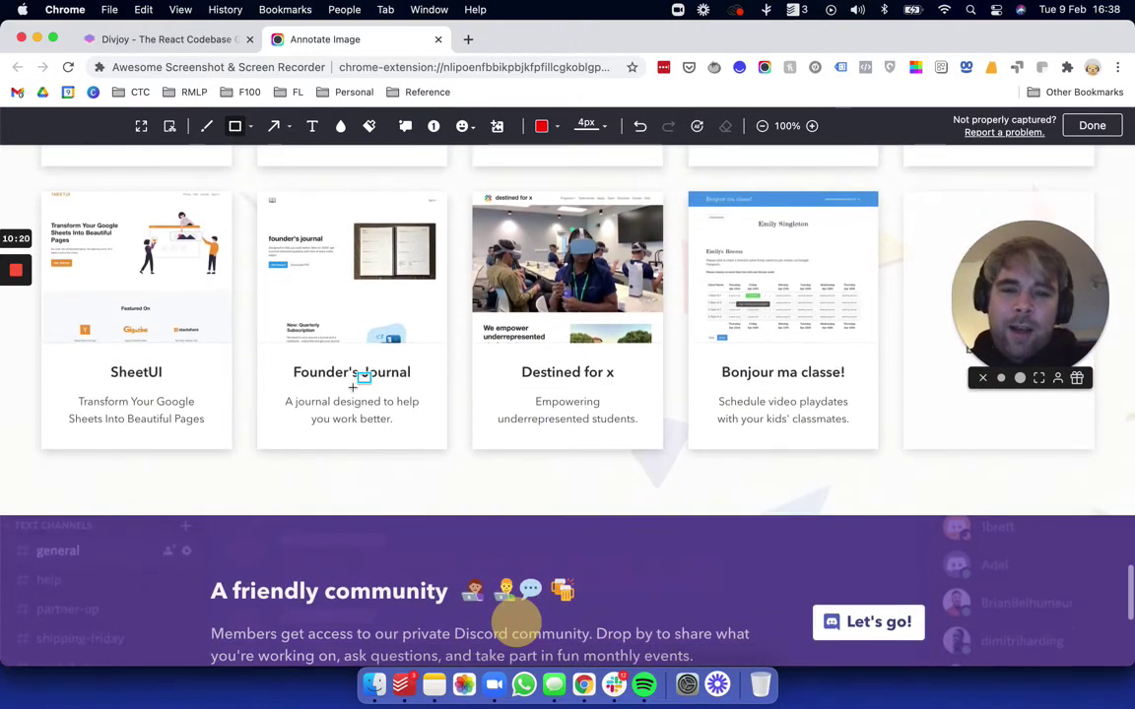
{"action": "scroll", "coordinate": [352, 386], "scroll_direction": "down", "scroll_amount": 4}
{"action": "scroll", "coordinate": [352, 386], "scroll_direction": "up", "scroll_amount": 15}
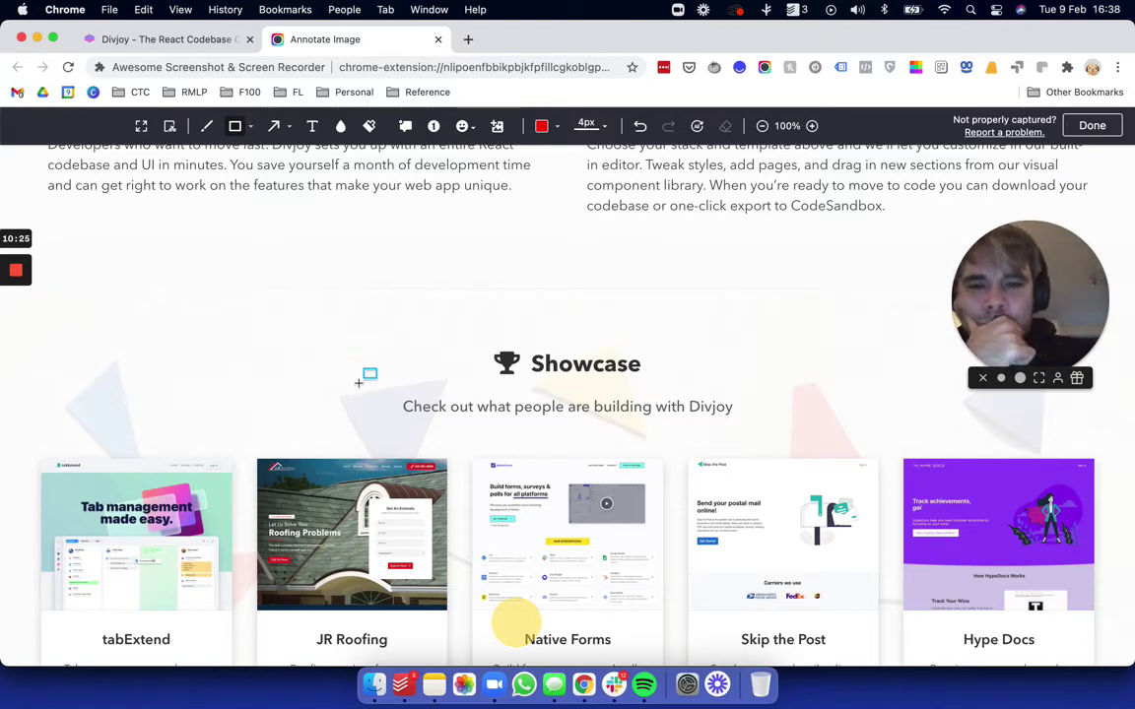
{"action": "scroll", "coordinate": [360, 382], "scroll_direction": "down", "scroll_amount": 4}
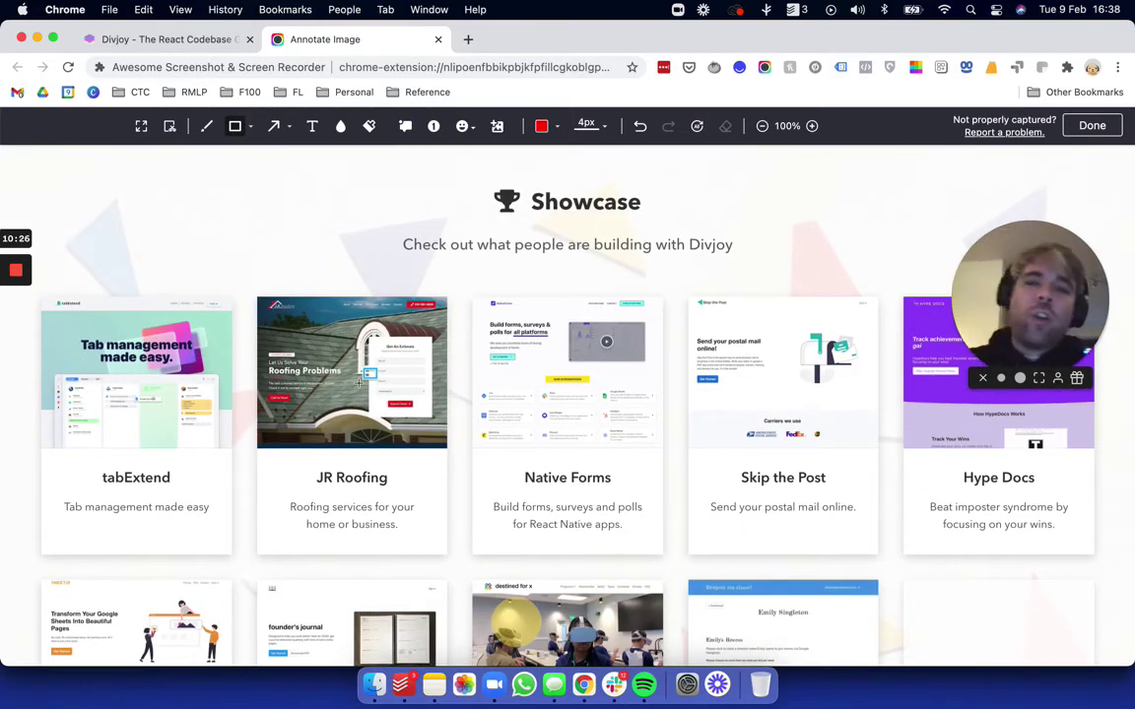
{"action": "scroll", "coordinate": [359, 382], "scroll_direction": "down", "scroll_amount": 8}
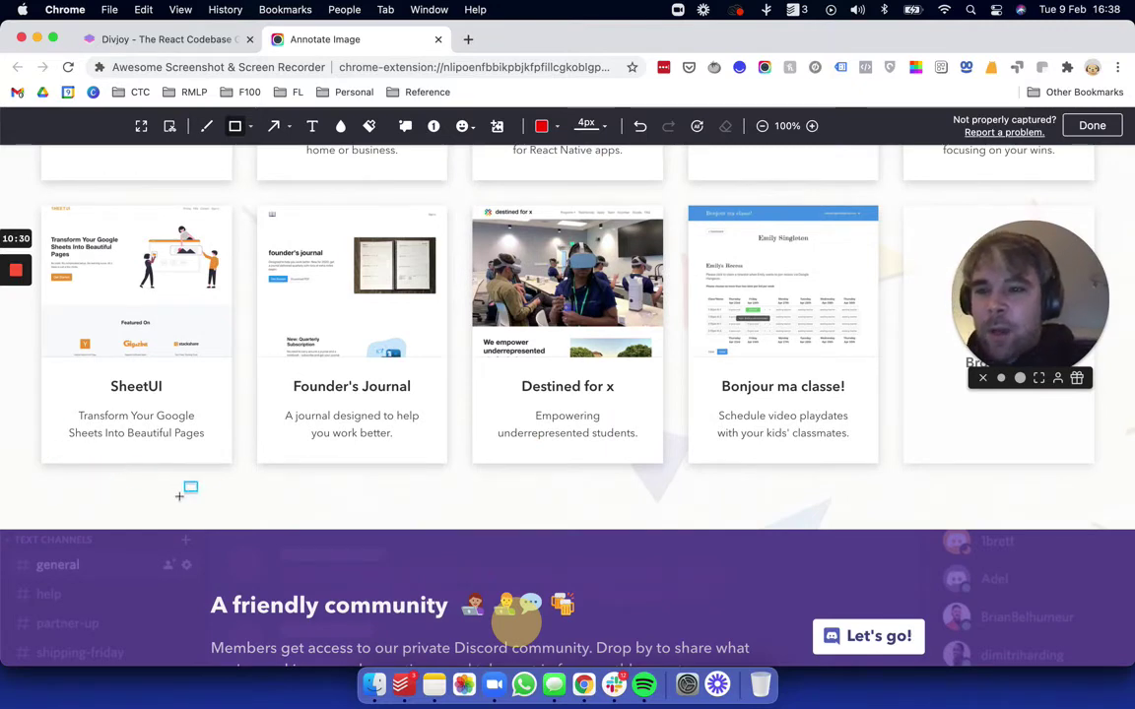
{"action": "scroll", "coordinate": [343, 494], "scroll_direction": "down", "scroll_amount": 4}
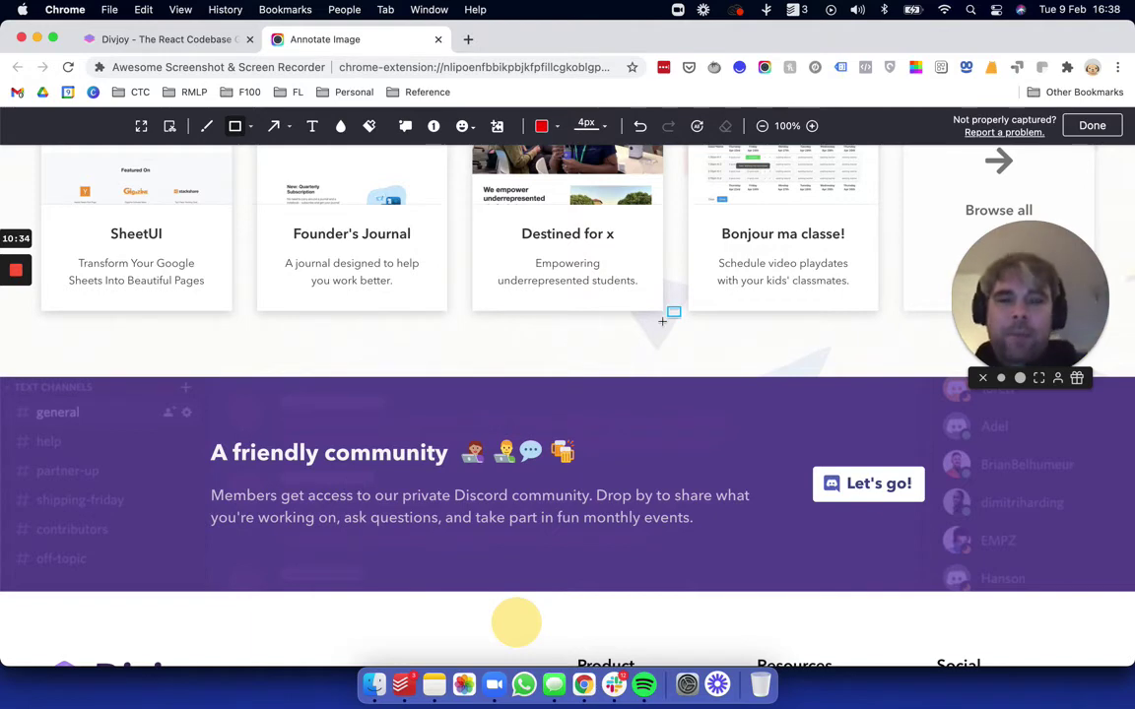
{"action": "scroll", "coordinate": [663, 321], "scroll_direction": "down", "scroll_amount": 4}
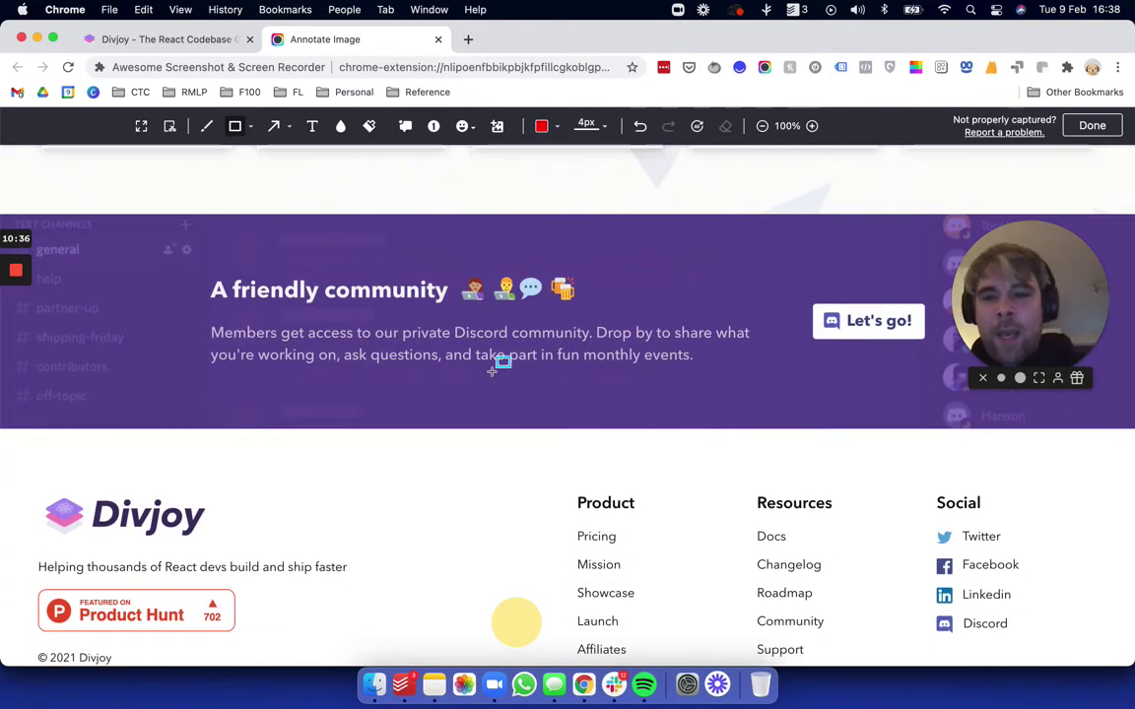
- Frame the "A friendly community" heading and its emojis in the community banner with a red rectangle
{"action": "scroll", "coordinate": [199, 318], "scroll_direction": "up", "scroll_amount": 1}
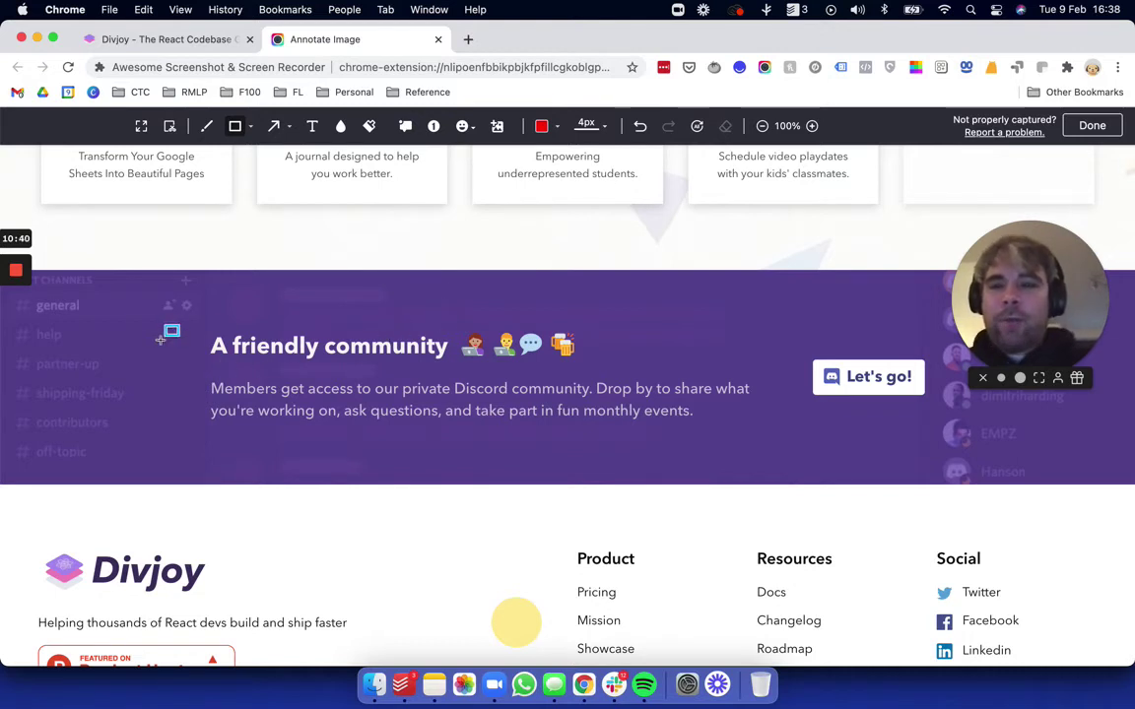
{"action": "left_click_drag", "start_coordinate": [198, 308], "coordinate": [607, 366]}
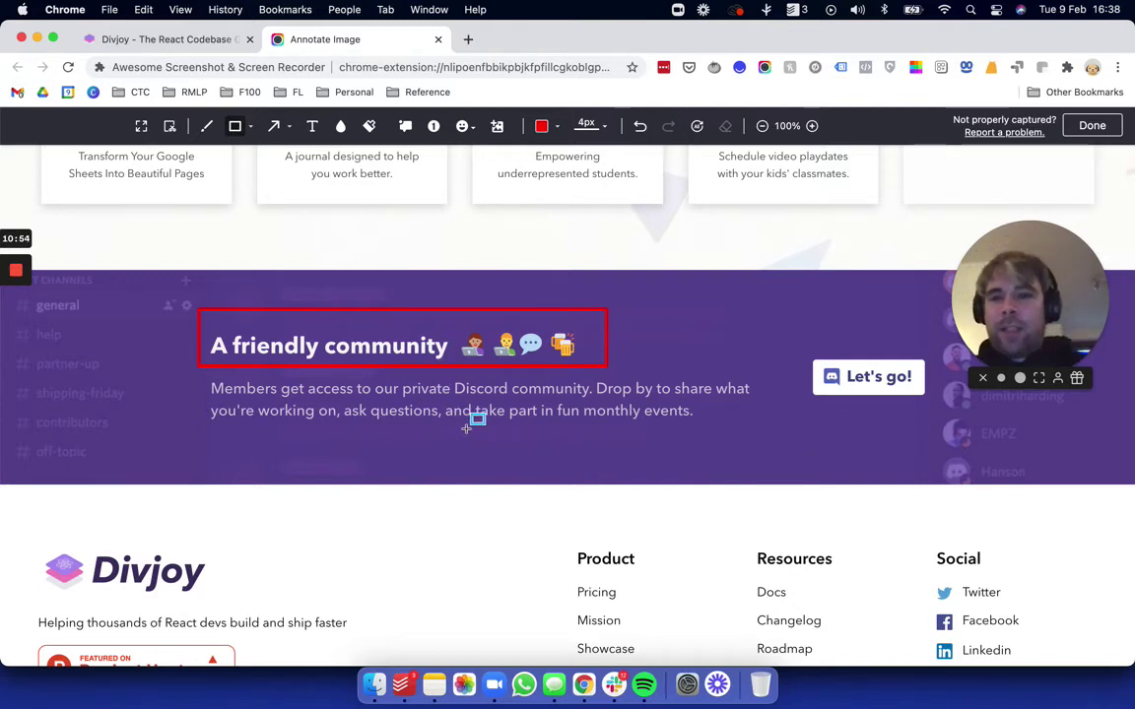
{"action": "scroll", "coordinate": [466, 428], "scroll_direction": "up", "scroll_amount": 3}
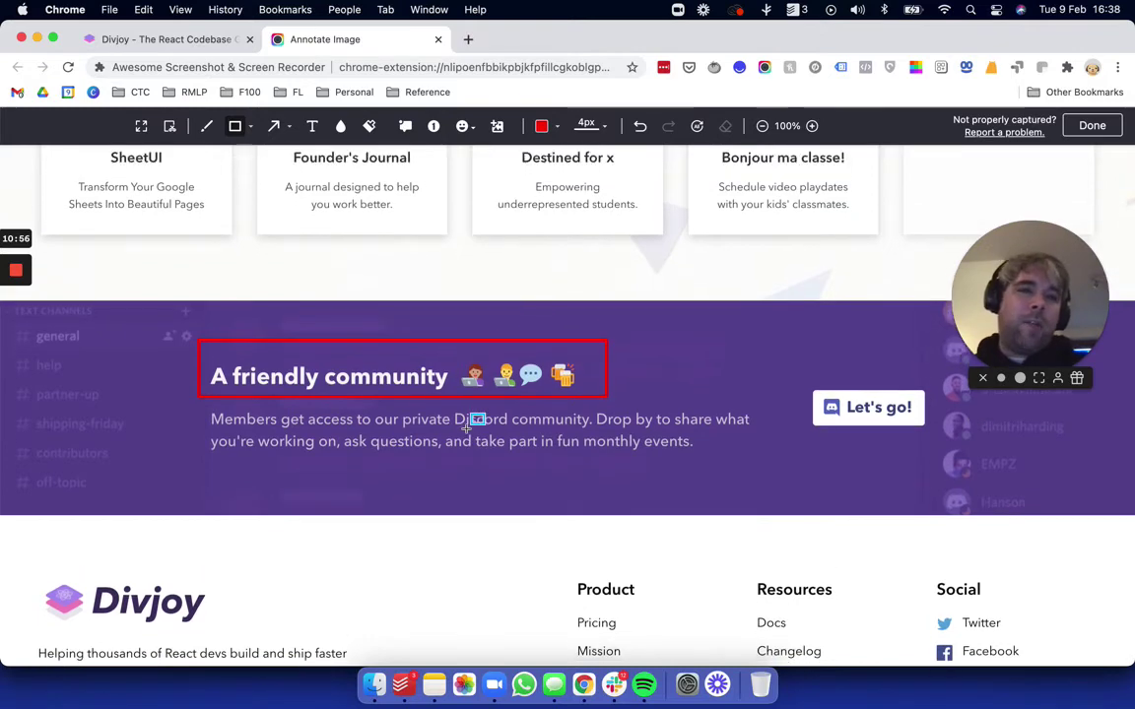
{"action": "scroll", "coordinate": [466, 429], "scroll_direction": "down", "scroll_amount": 3}
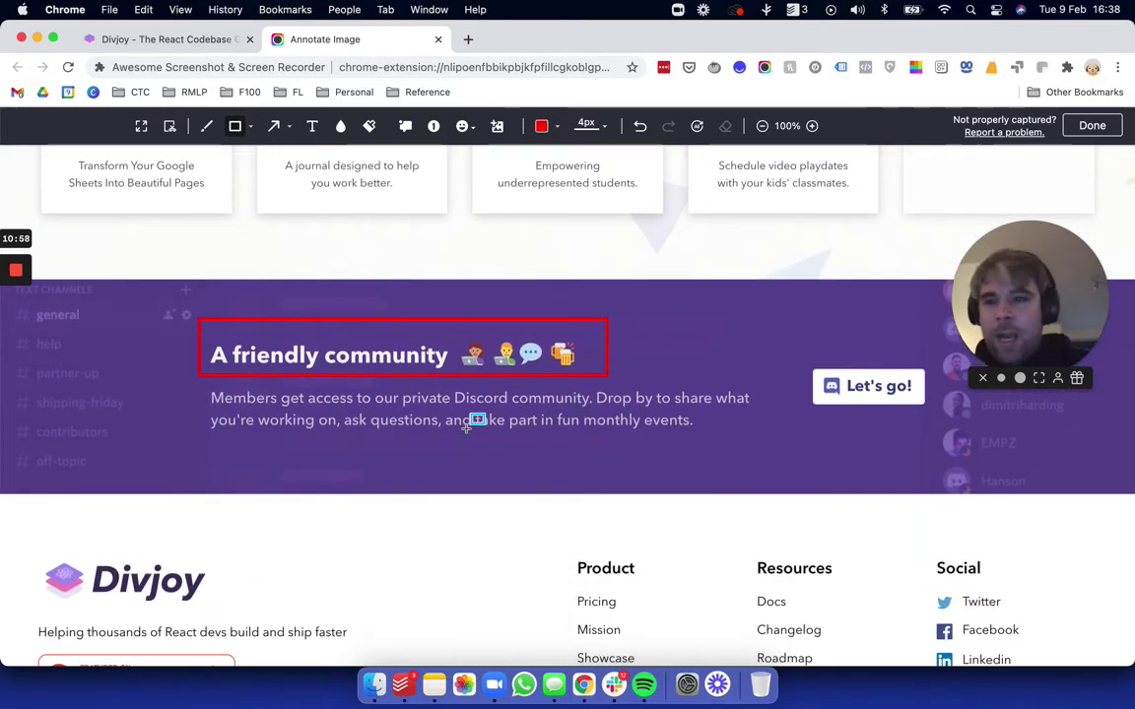
{"action": "scroll", "coordinate": [197, 324], "scroll_direction": "down", "scroll_amount": 3}
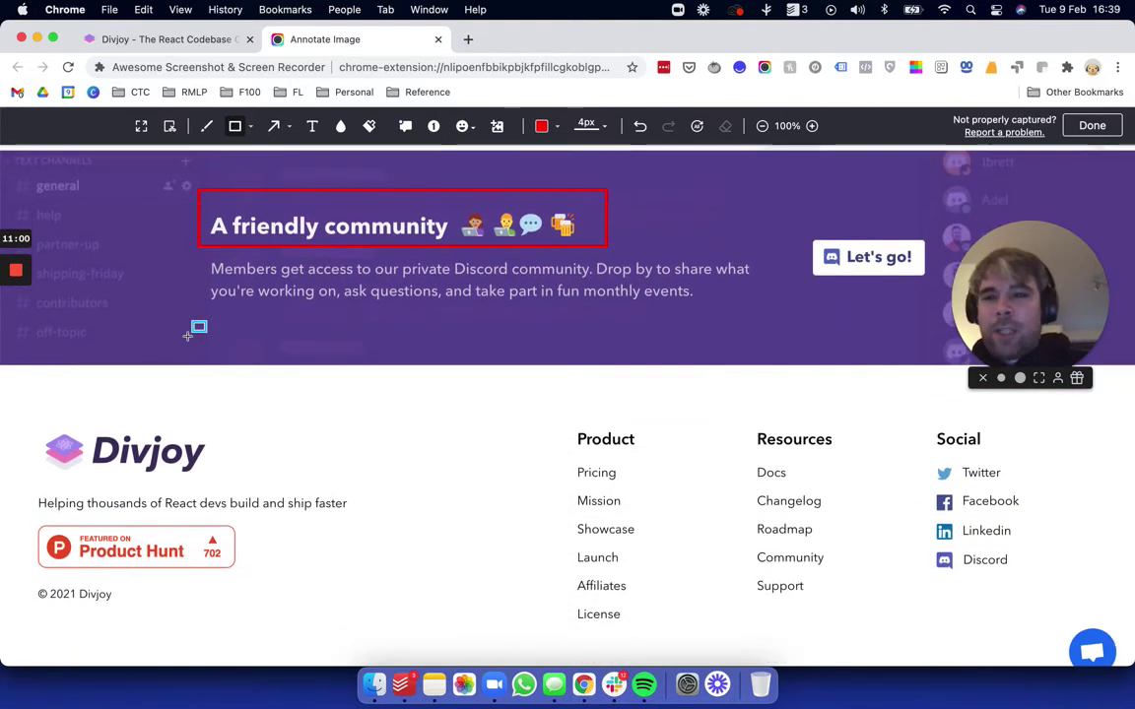
{"action": "scroll", "coordinate": [190, 373], "scroll_direction": "up", "scroll_amount": 3}
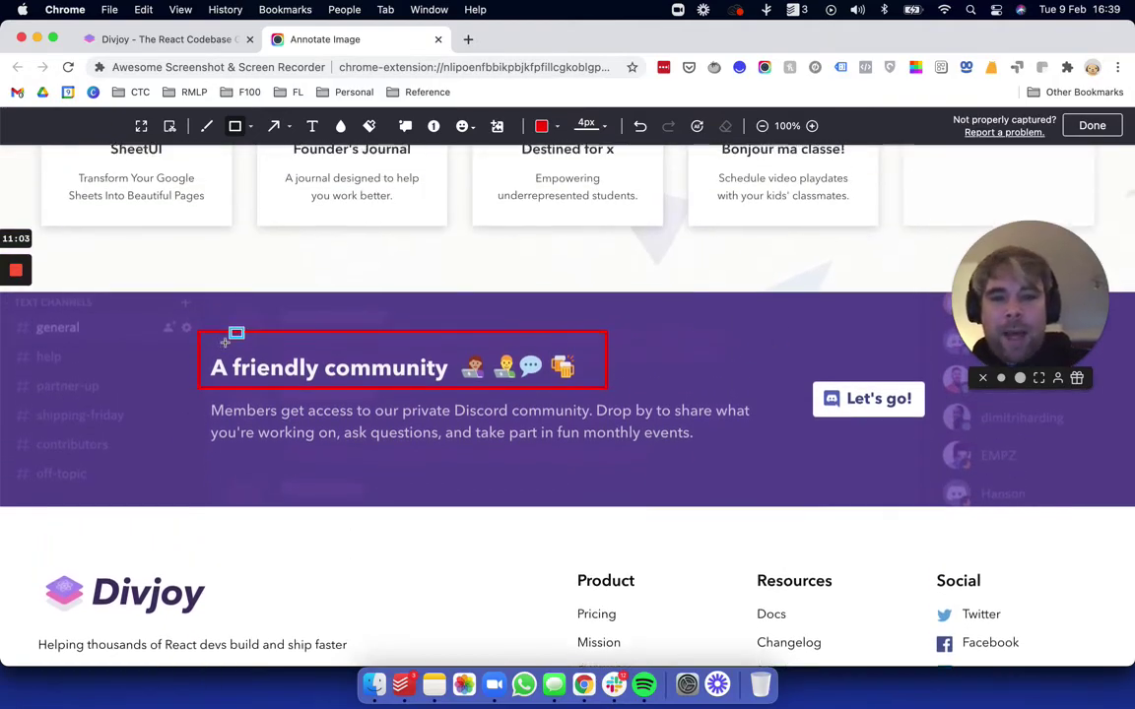
- Draw a red rectangle between the Showcase cards and the community banner and label it "CTA"
{"action": "scroll", "coordinate": [228, 331], "scroll_direction": "up", "scroll_amount": 5}
{"action": "scroll", "coordinate": [228, 337], "scroll_direction": "down", "scroll_amount": 15}
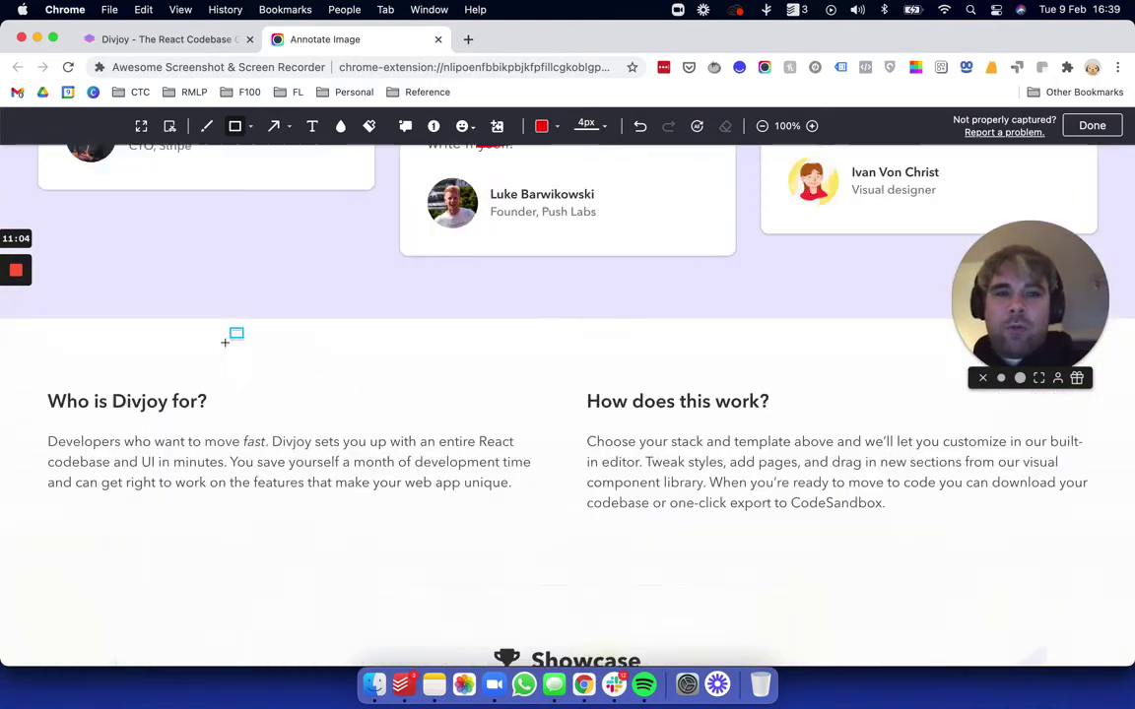
{"action": "scroll", "coordinate": [229, 337], "scroll_direction": "up", "scroll_amount": 4}
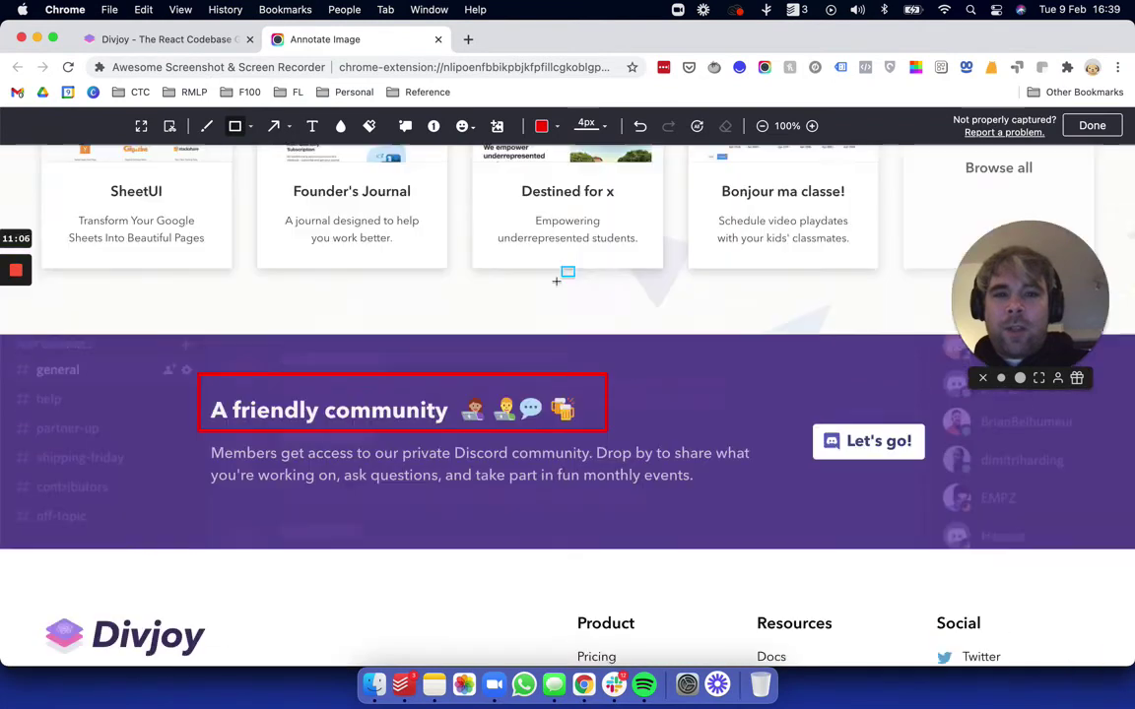
{"action": "left_click_drag", "start_coordinate": [472, 357], "coordinate": [721, 392]}
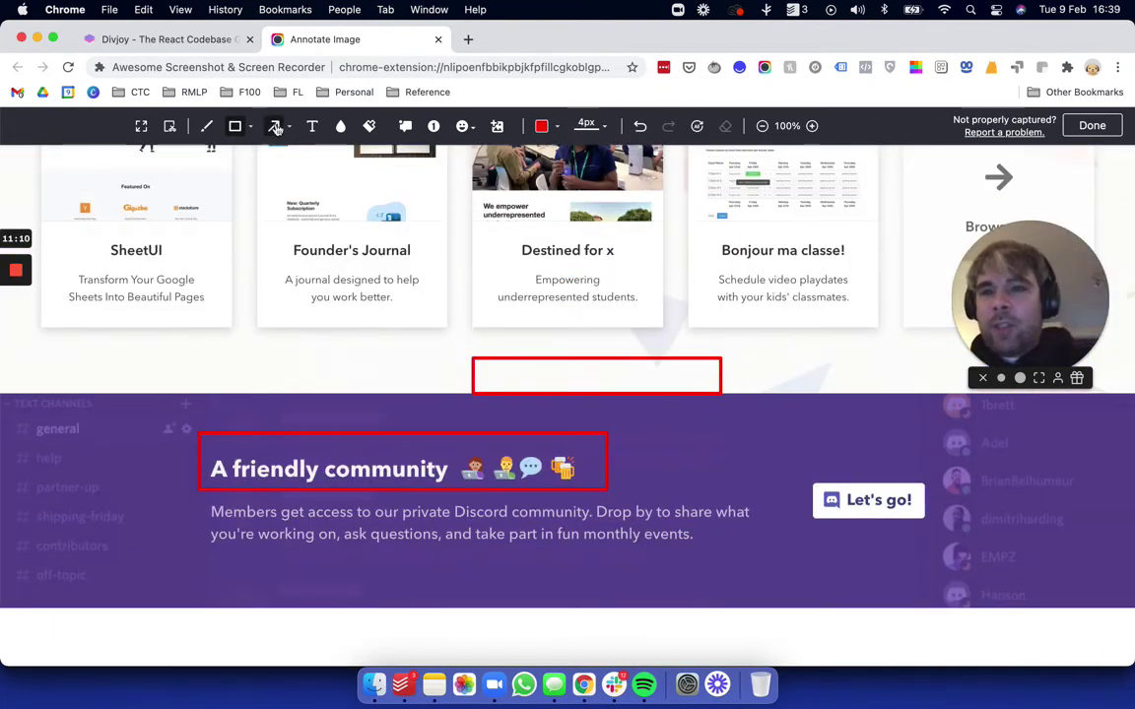
{"action": "left_click", "coordinate": [312, 132]}
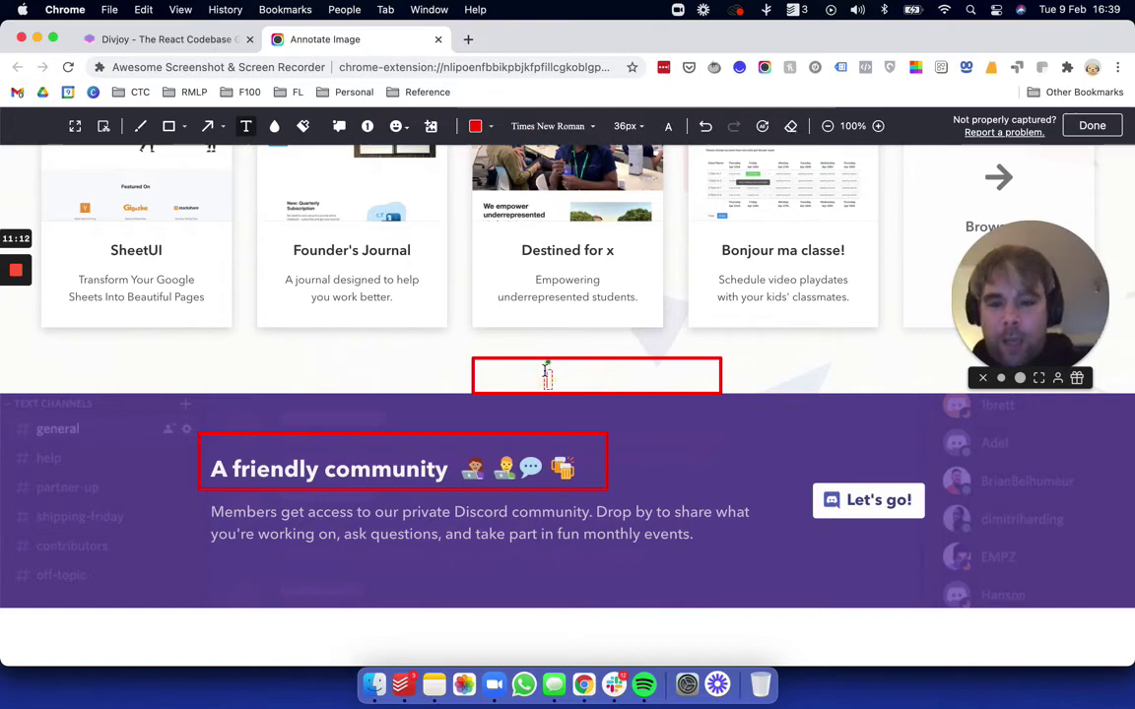
{"action": "left_click", "coordinate": [660, 444]}
- Frame the "Choose your stack" heading below the hero section with a red rectangle
{"action": "scroll", "coordinate": [660, 434], "scroll_direction": "up", "scroll_amount": 20}
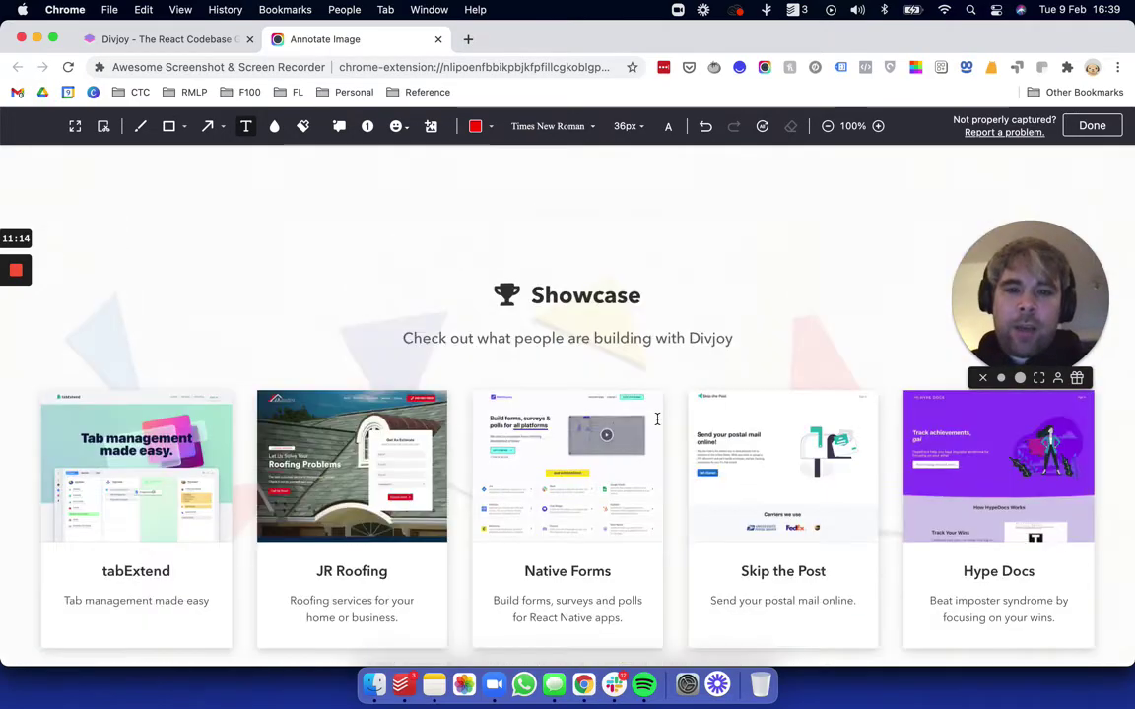
{"action": "scroll", "coordinate": [657, 418], "scroll_direction": "up", "scroll_amount": 20}
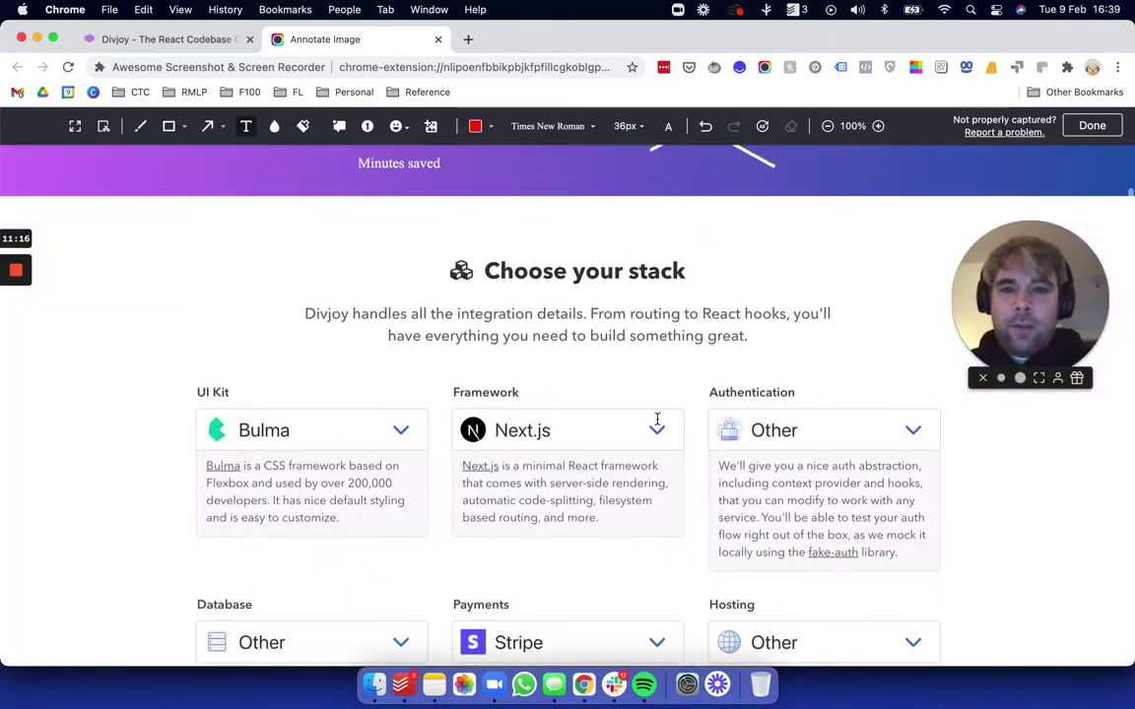
{"action": "scroll", "coordinate": [655, 414], "scroll_direction": "down", "scroll_amount": 3}
{"action": "scroll", "coordinate": [621, 364], "scroll_direction": "up", "scroll_amount": 5}
{"action": "scroll", "coordinate": [581, 325], "scroll_direction": "down", "scroll_amount": 5}
{"action": "scroll", "coordinate": [565, 310], "scroll_direction": "down", "scroll_amount": 4}
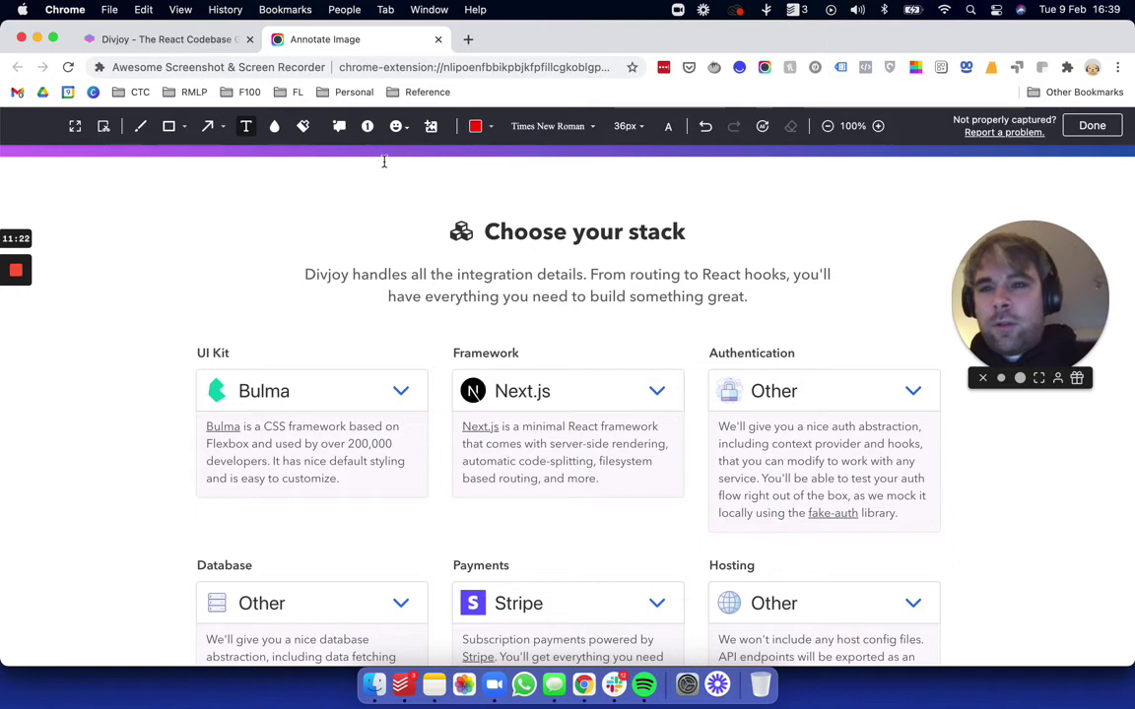
{"action": "left_click", "coordinate": [169, 126]}
{"action": "left_click_drag", "start_coordinate": [416, 202], "coordinate": [734, 245]}
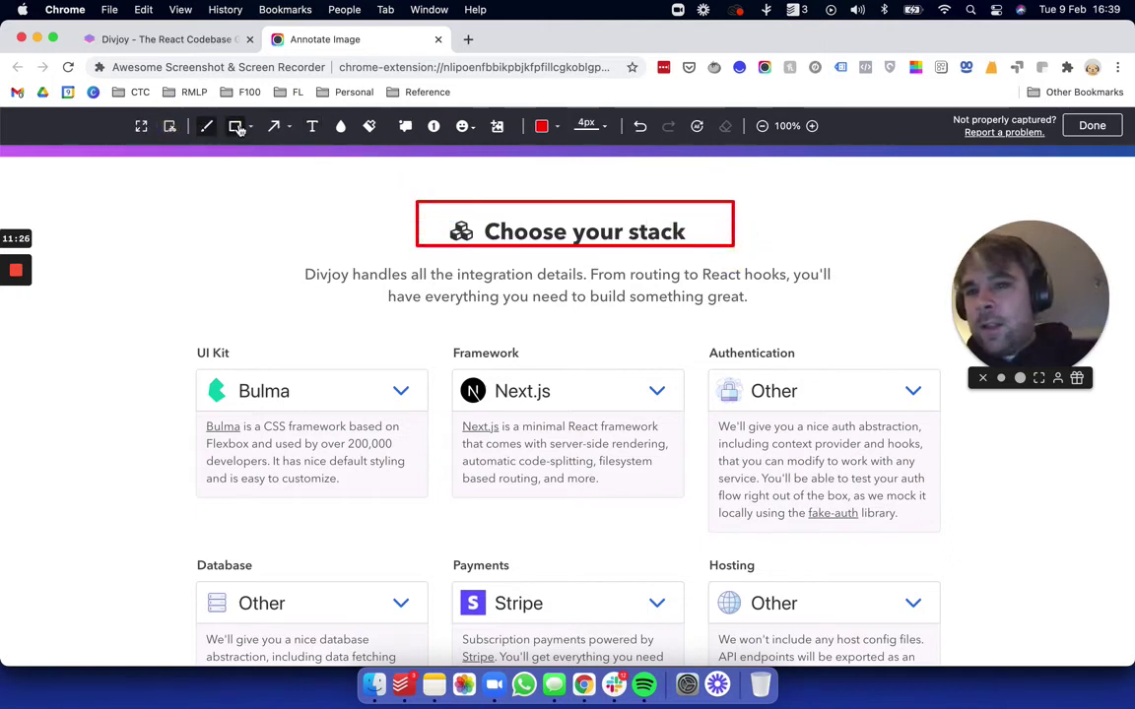
- Add the red text "1." beside the "Choose your stack" heading and "2." beside "Choose your template"
{"action": "left_click", "coordinate": [310, 127]}
{"action": "left_click", "coordinate": [371, 227]}
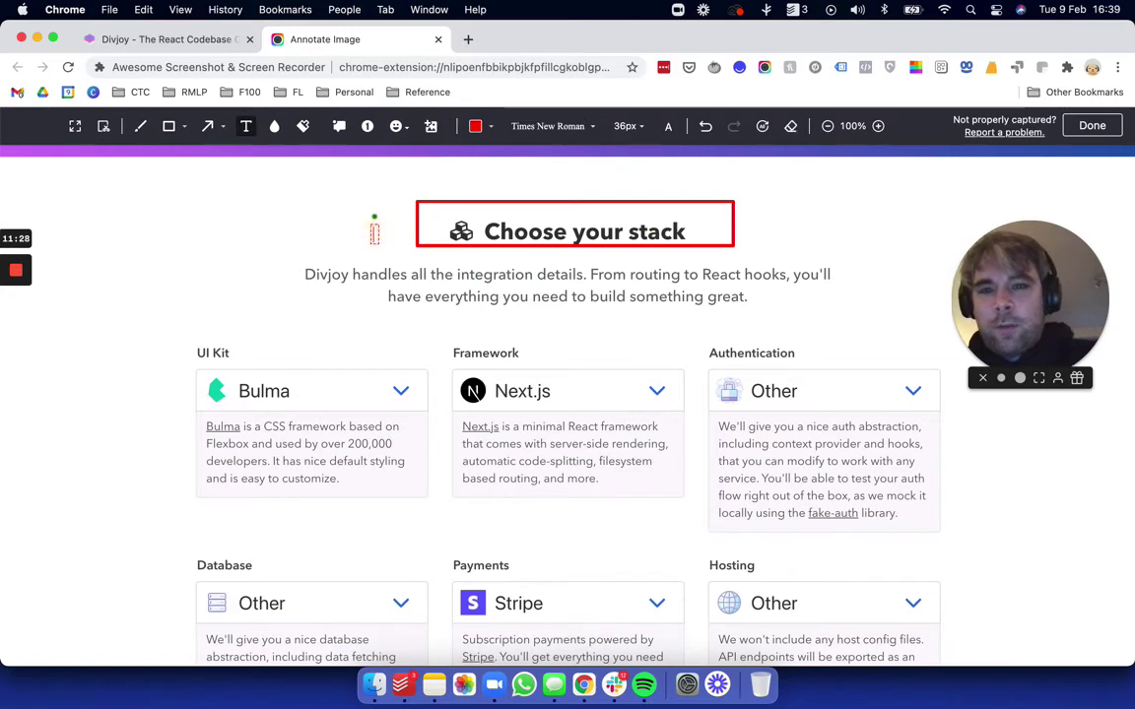
{"action": "type", "text": "1."}
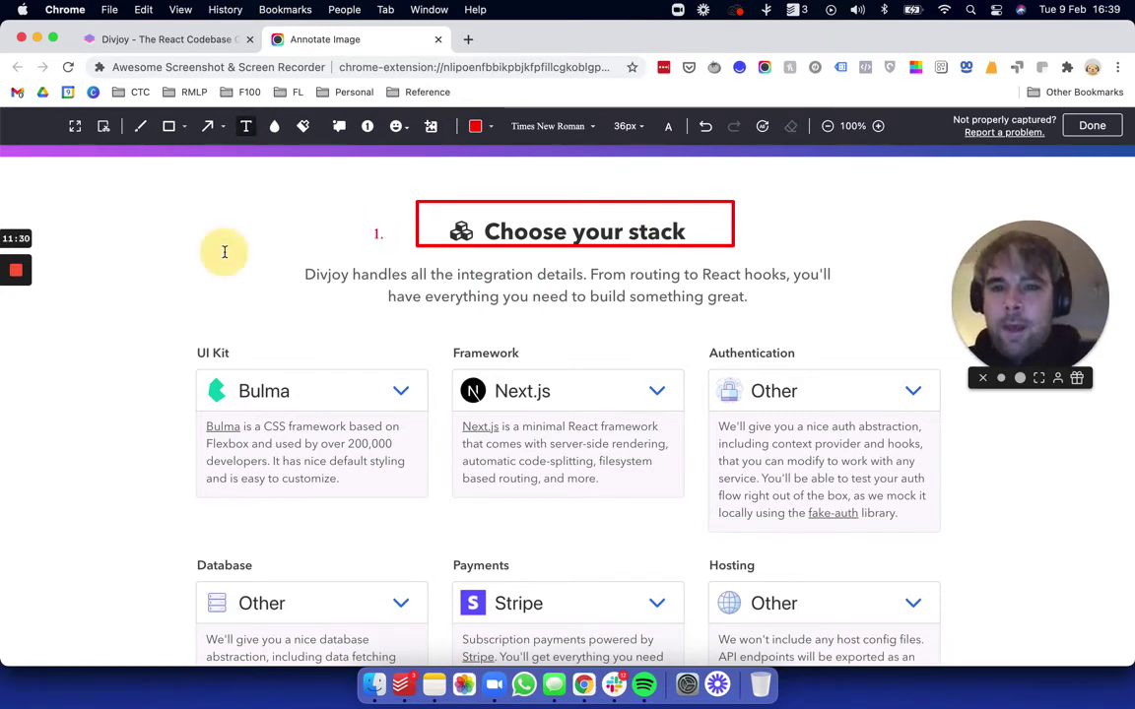
{"action": "scroll", "coordinate": [224, 251], "scroll_direction": "down", "scroll_amount": 10}
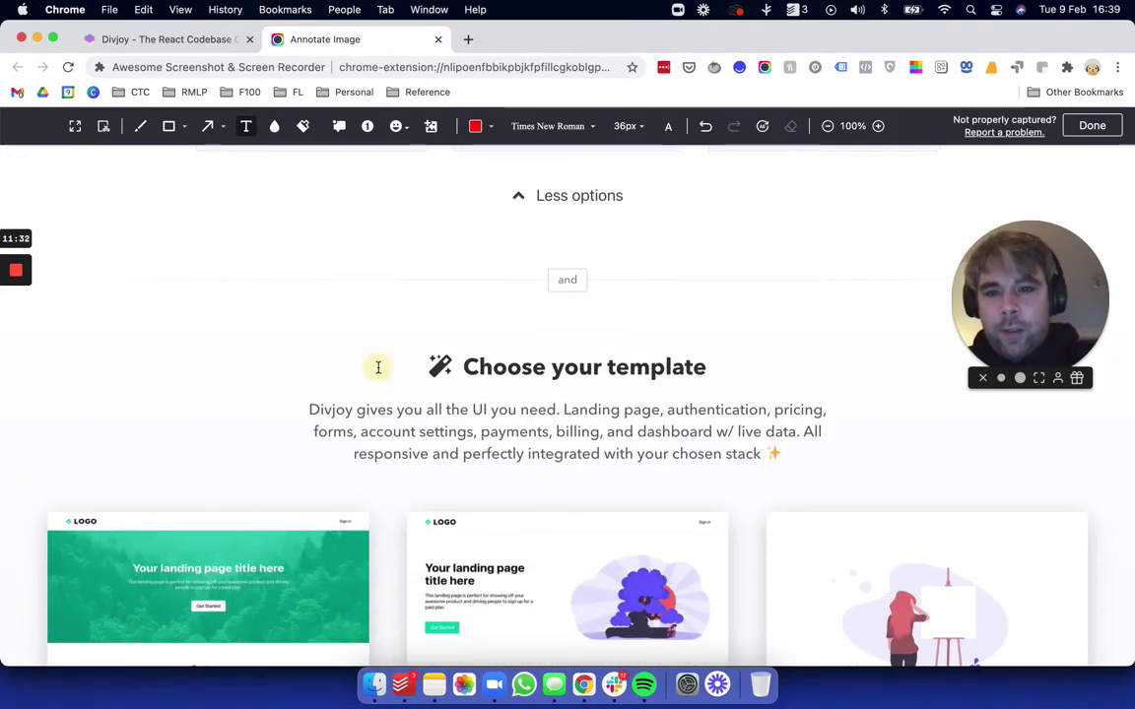
{"action": "type", "text": "2."}
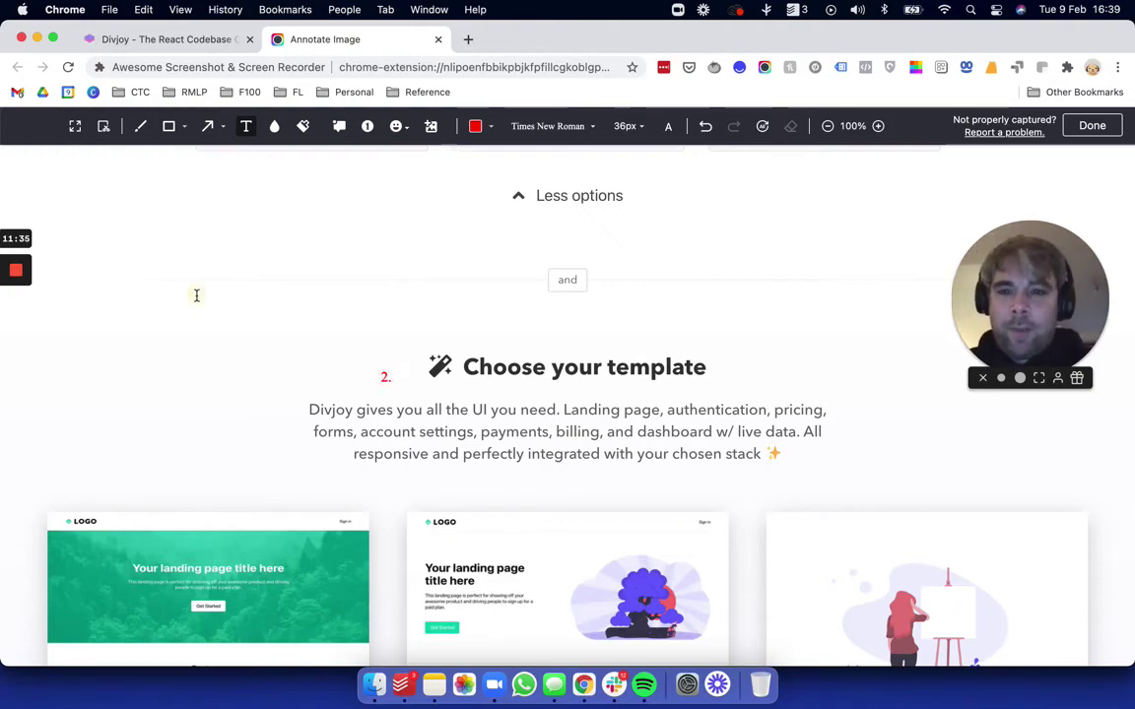
- Review the annotated page from the hero and stack options through the purchase section to the community banner
{"action": "scroll", "coordinate": [196, 295], "scroll_direction": "down", "scroll_amount": 10}
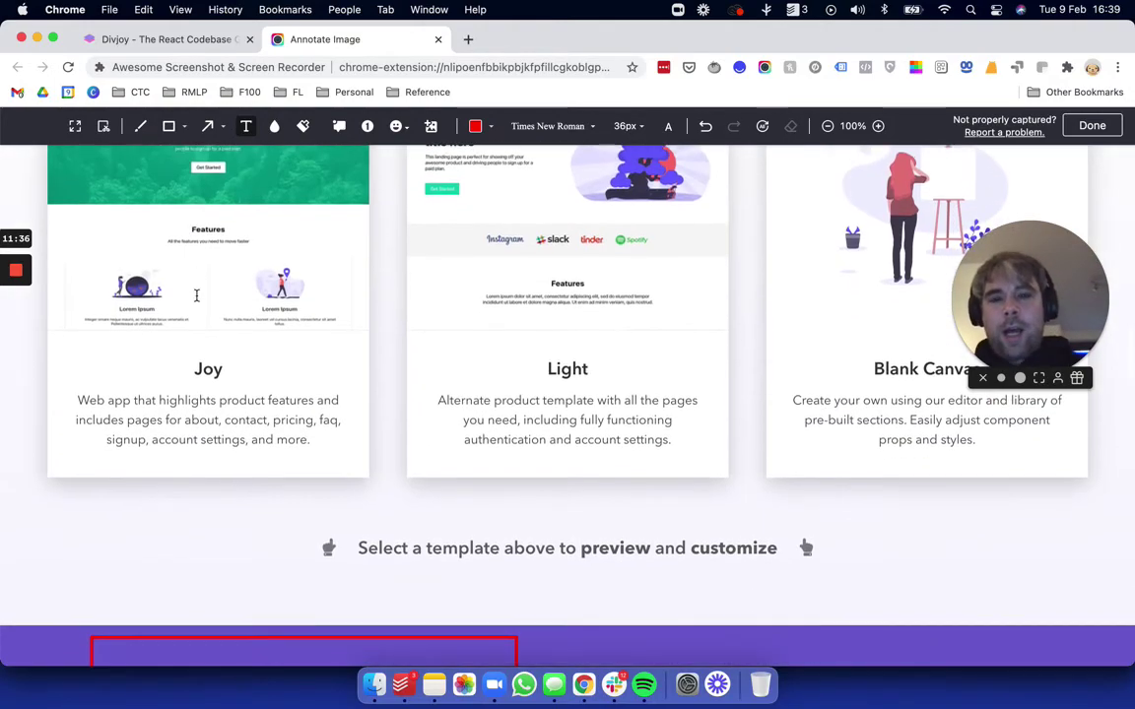
{"action": "scroll", "coordinate": [196, 295], "scroll_direction": "down", "scroll_amount": 10}
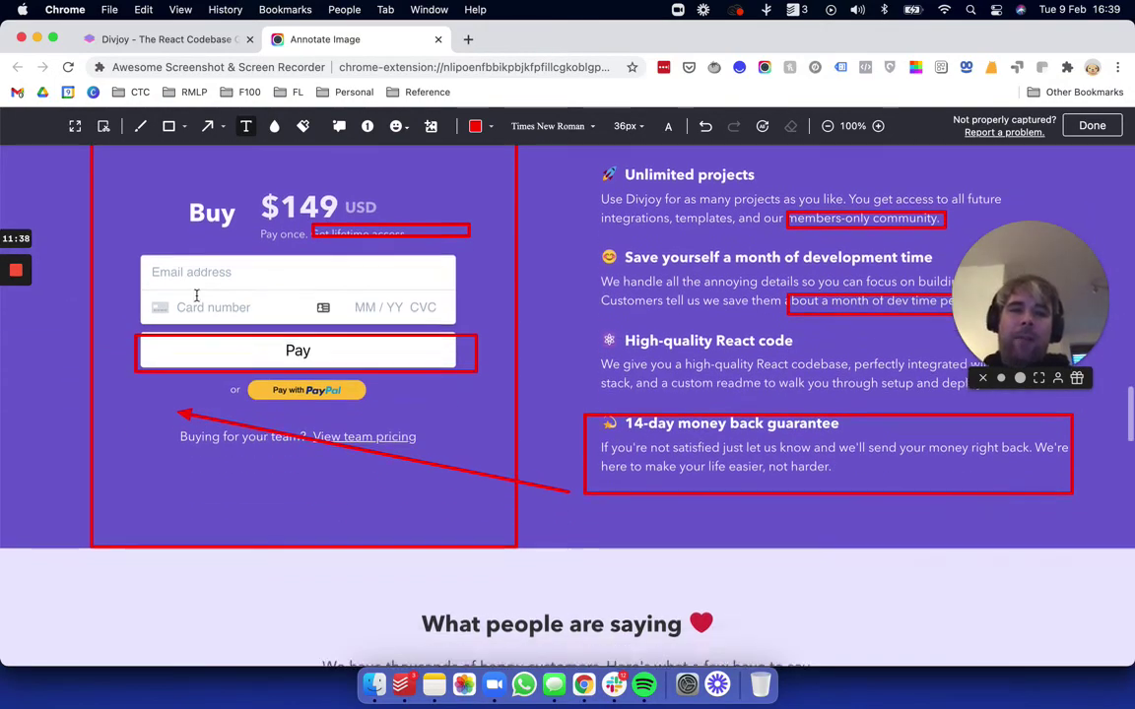
{"action": "scroll", "coordinate": [196, 296], "scroll_direction": "down", "scroll_amount": 10}
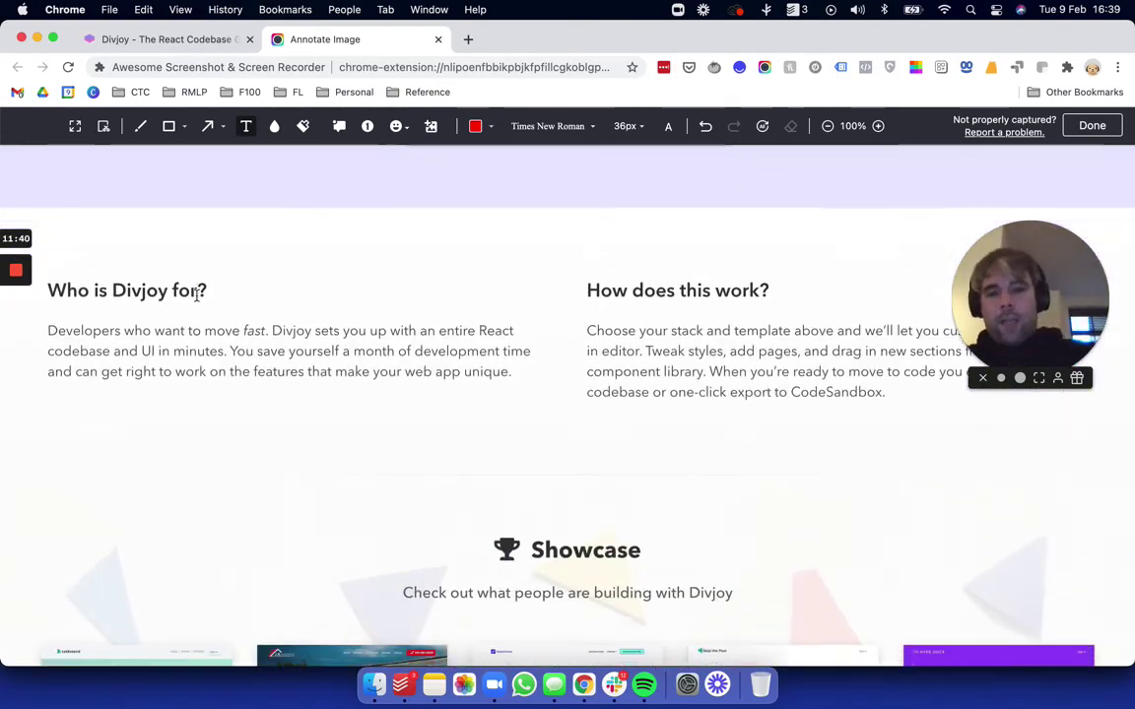
{"action": "scroll", "coordinate": [196, 295], "scroll_direction": "down", "scroll_amount": 2}
{"action": "scroll", "coordinate": [196, 295], "scroll_direction": "up", "scroll_amount": 20}
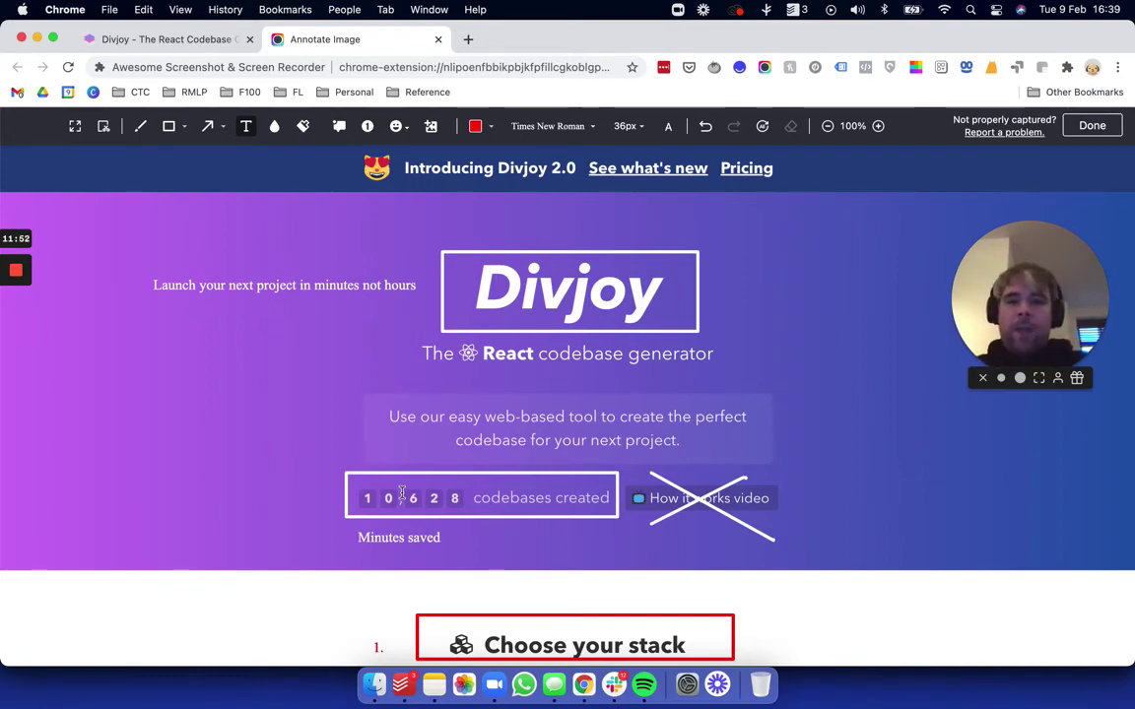
{"action": "scroll", "coordinate": [401, 487], "scroll_direction": "down", "scroll_amount": 10}
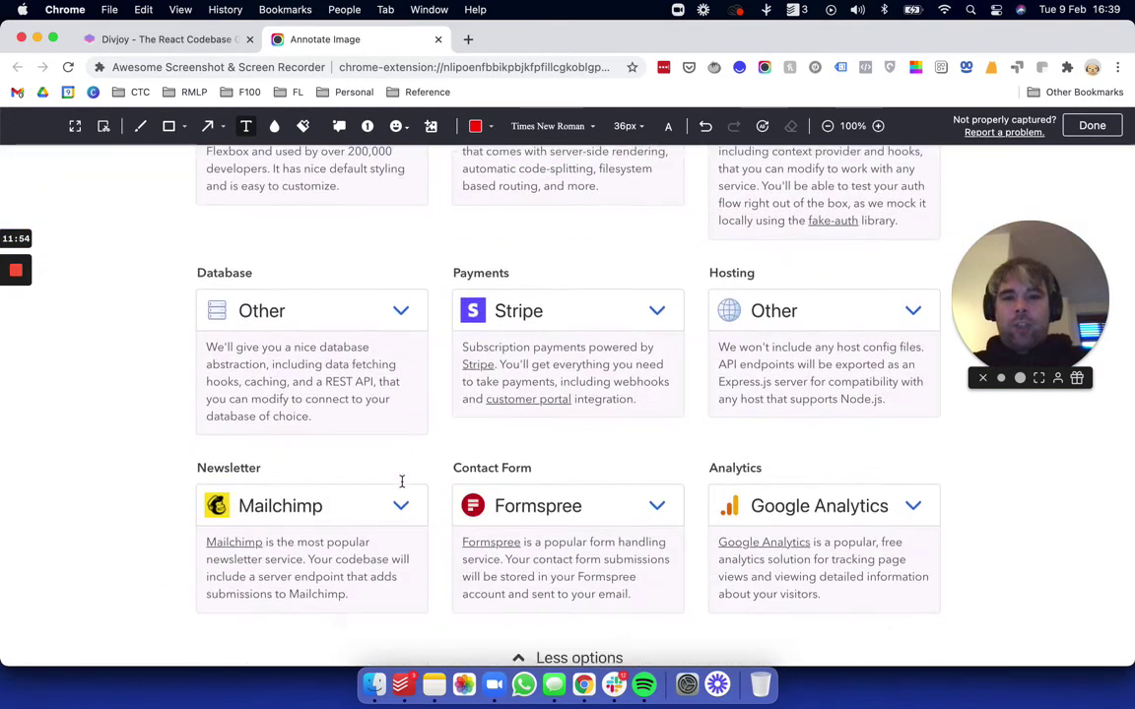
{"action": "scroll", "coordinate": [401, 481], "scroll_direction": "down", "scroll_amount": 15}
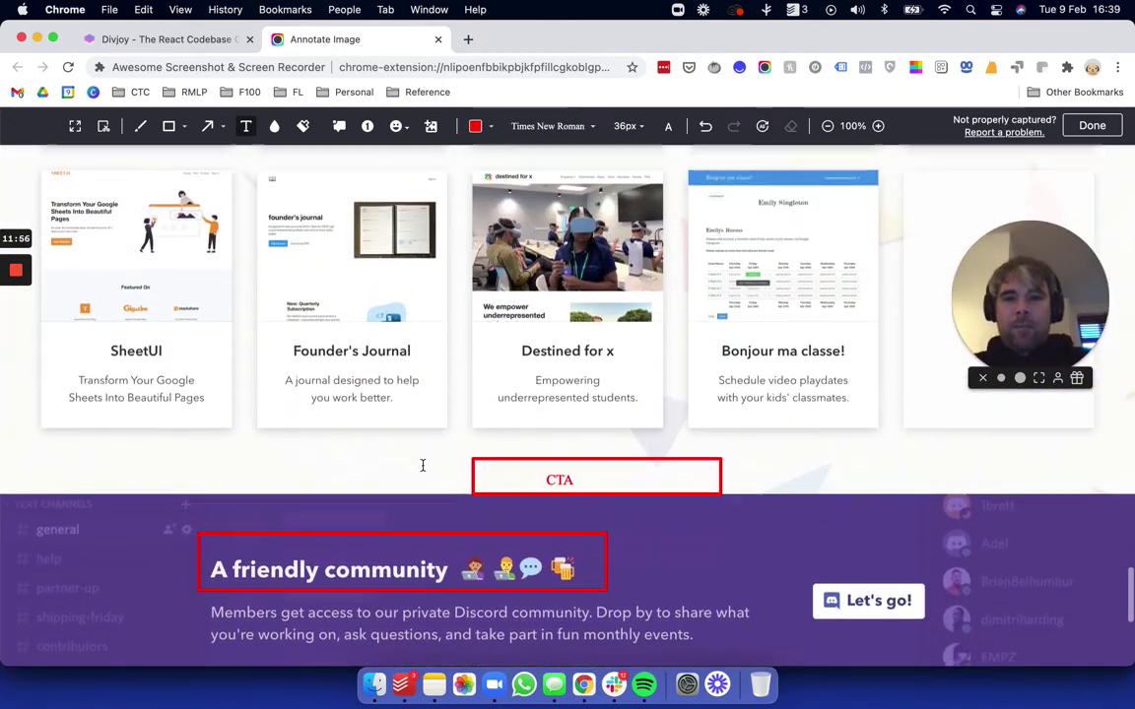
{"action": "scroll", "coordinate": [434, 361], "scroll_direction": "up", "scroll_amount": 1}
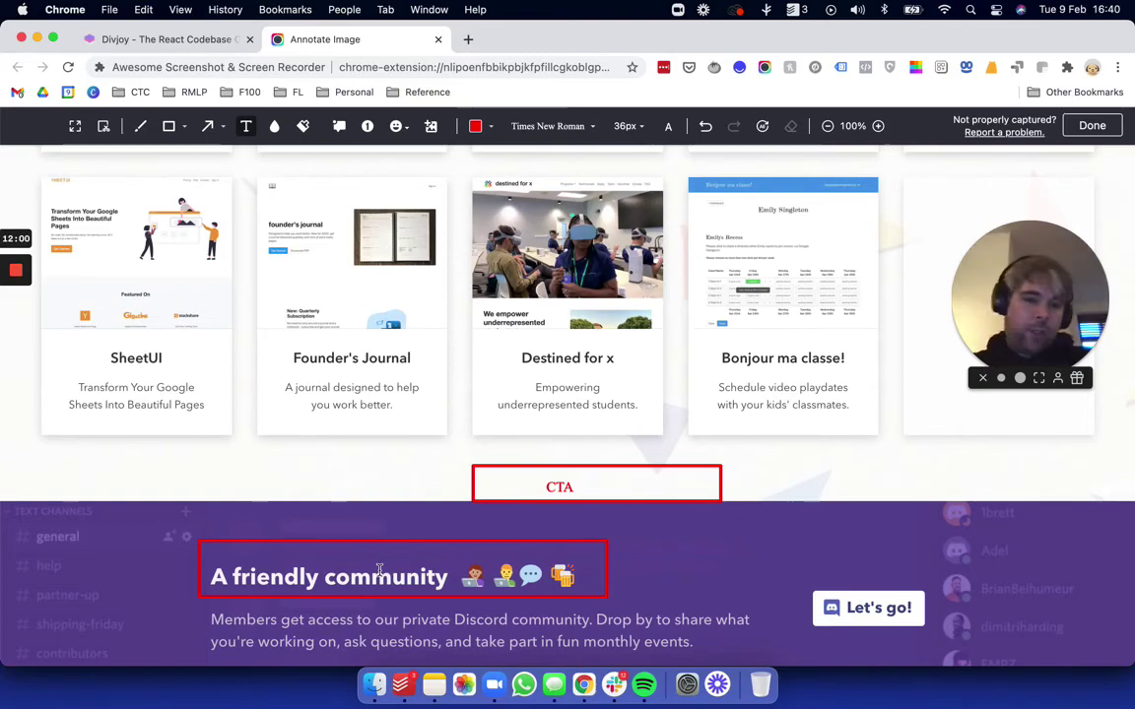
{"action": "scroll", "coordinate": [394, 545], "scroll_direction": "up", "scroll_amount": 10}
{"action": "scroll", "coordinate": [379, 571], "scroll_direction": "up", "scroll_amount": 10}
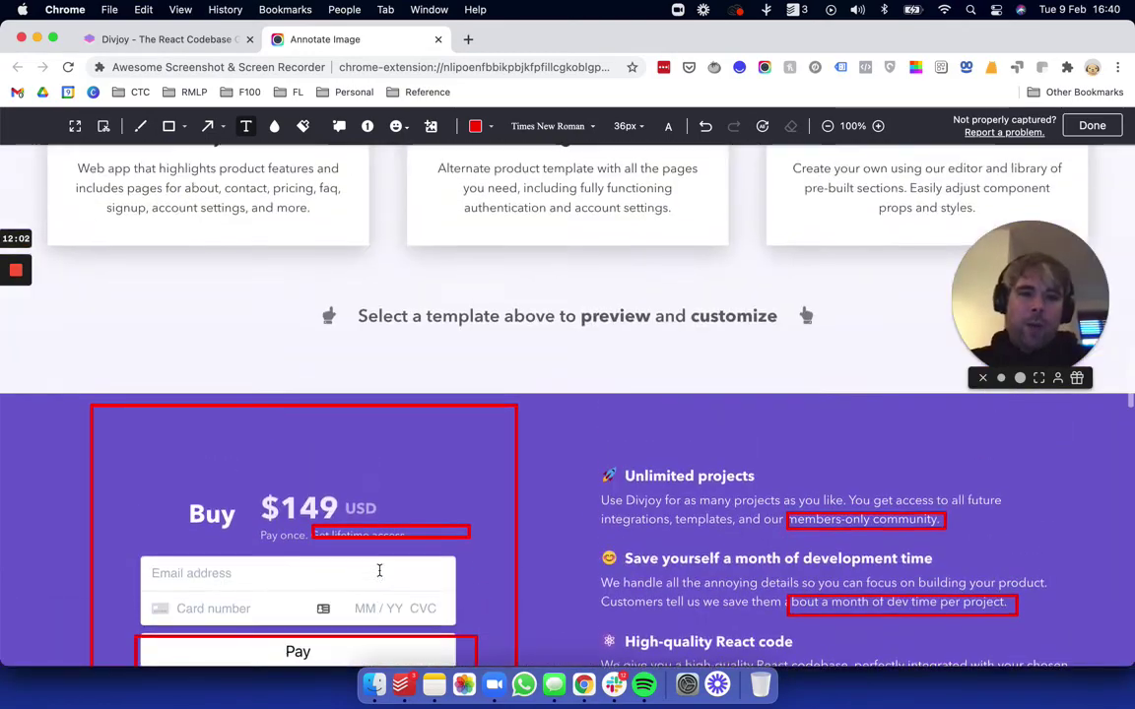
- Review the template cards and the annotated purchase section, including the payment form, benefits list and money-back guarantee
{"action": "scroll", "coordinate": [379, 570], "scroll_direction": "down", "scroll_amount": 8}
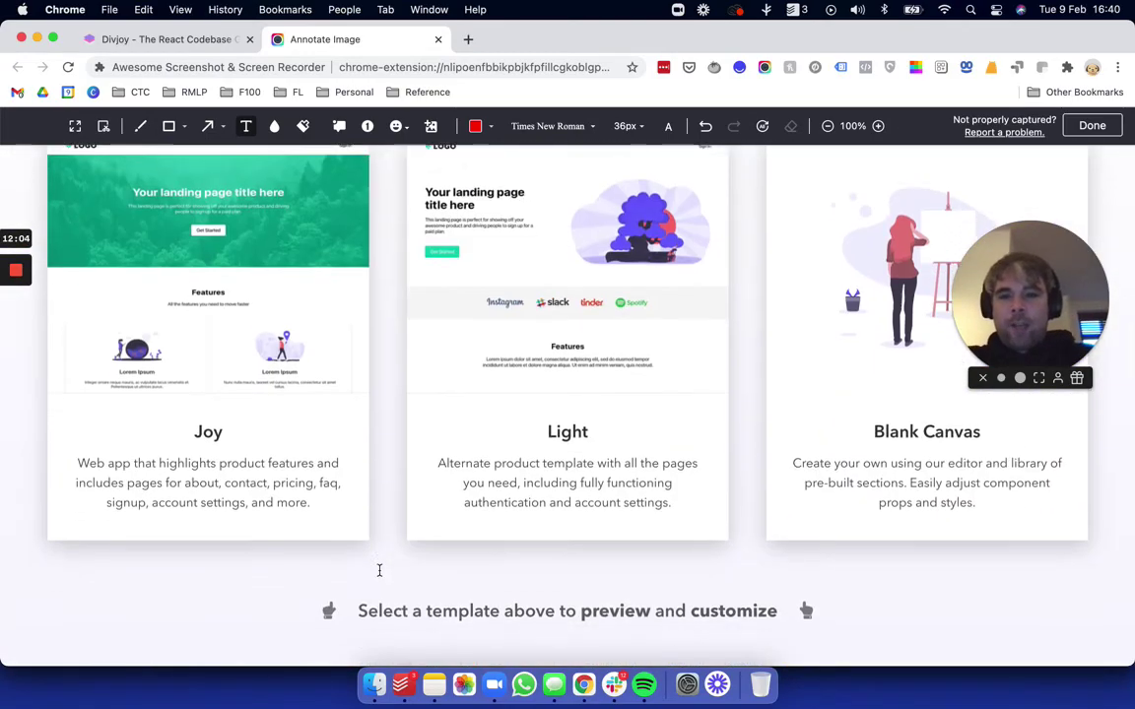
{"action": "scroll", "coordinate": [451, 368], "scroll_direction": "down", "scroll_amount": 3}
{"action": "scroll", "coordinate": [551, 360], "scroll_direction": "up", "scroll_amount": 5}
{"action": "scroll", "coordinate": [545, 397], "scroll_direction": "down", "scroll_amount": 4}
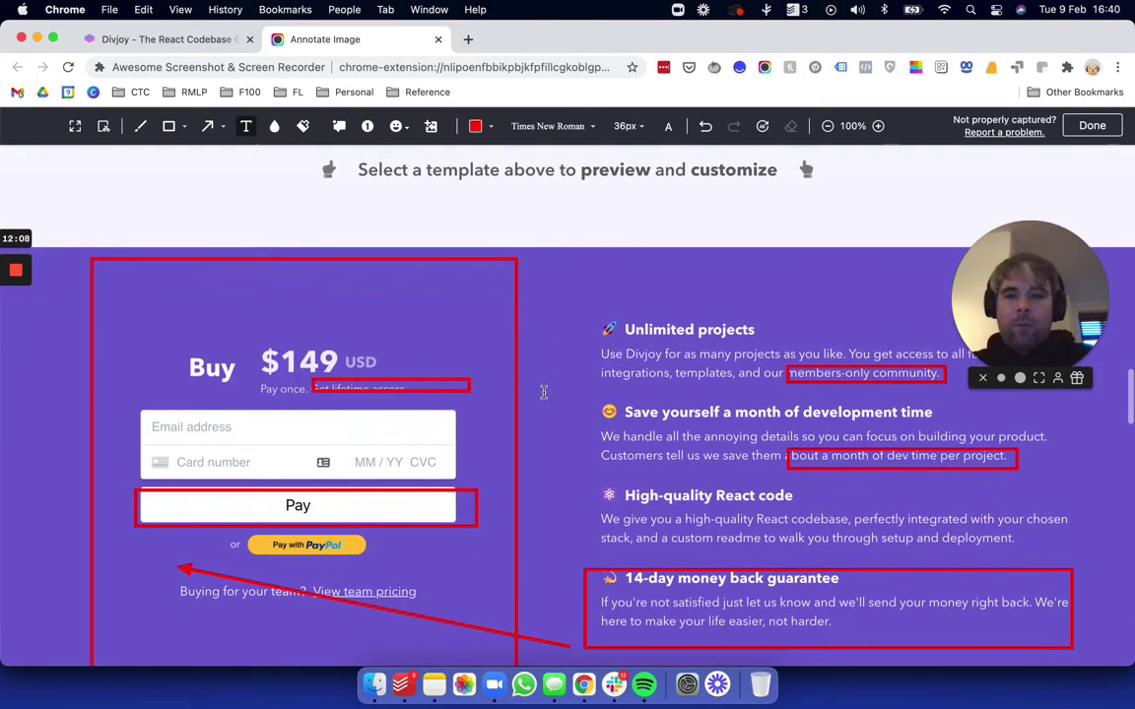
{"action": "scroll", "coordinate": [612, 468], "scroll_direction": "up", "scroll_amount": 8}
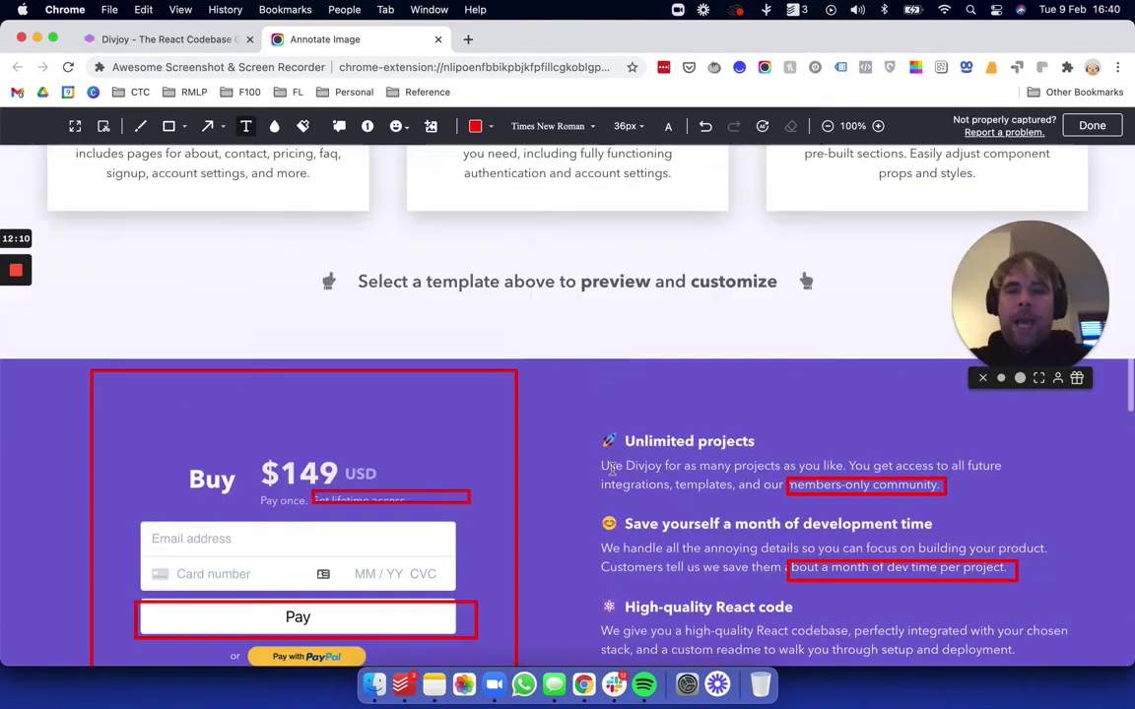
{"action": "scroll", "coordinate": [611, 469], "scroll_direction": "down", "scroll_amount": 6}
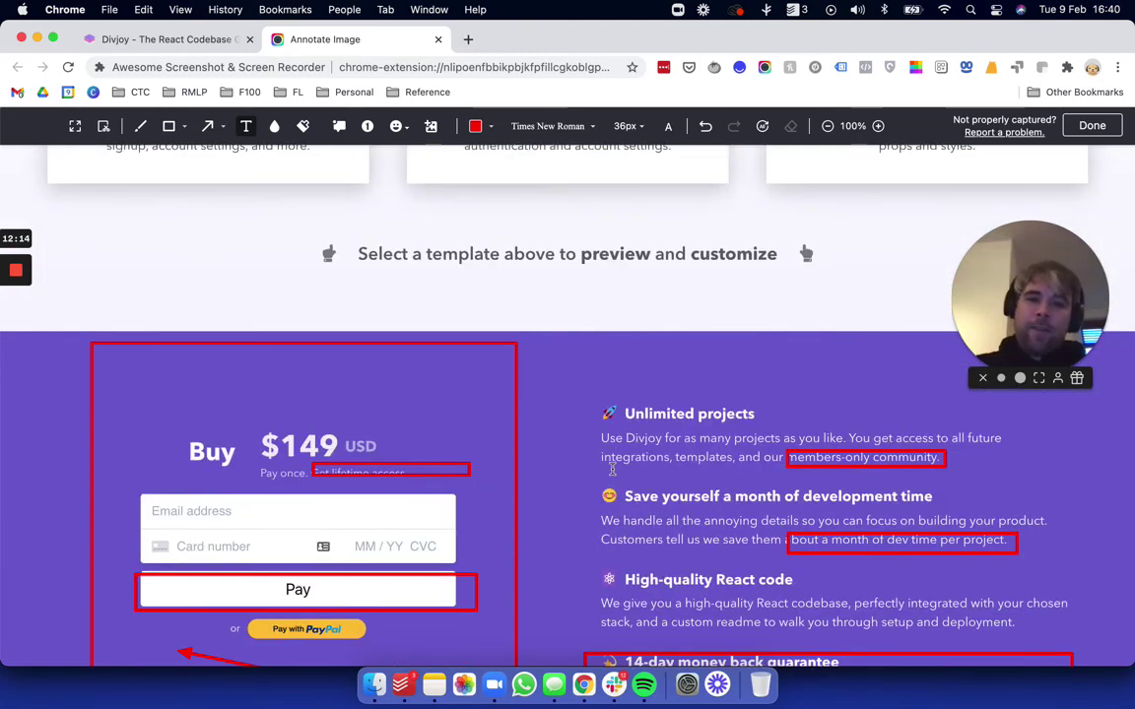
{"action": "scroll", "coordinate": [611, 469], "scroll_direction": "up", "scroll_amount": 12}
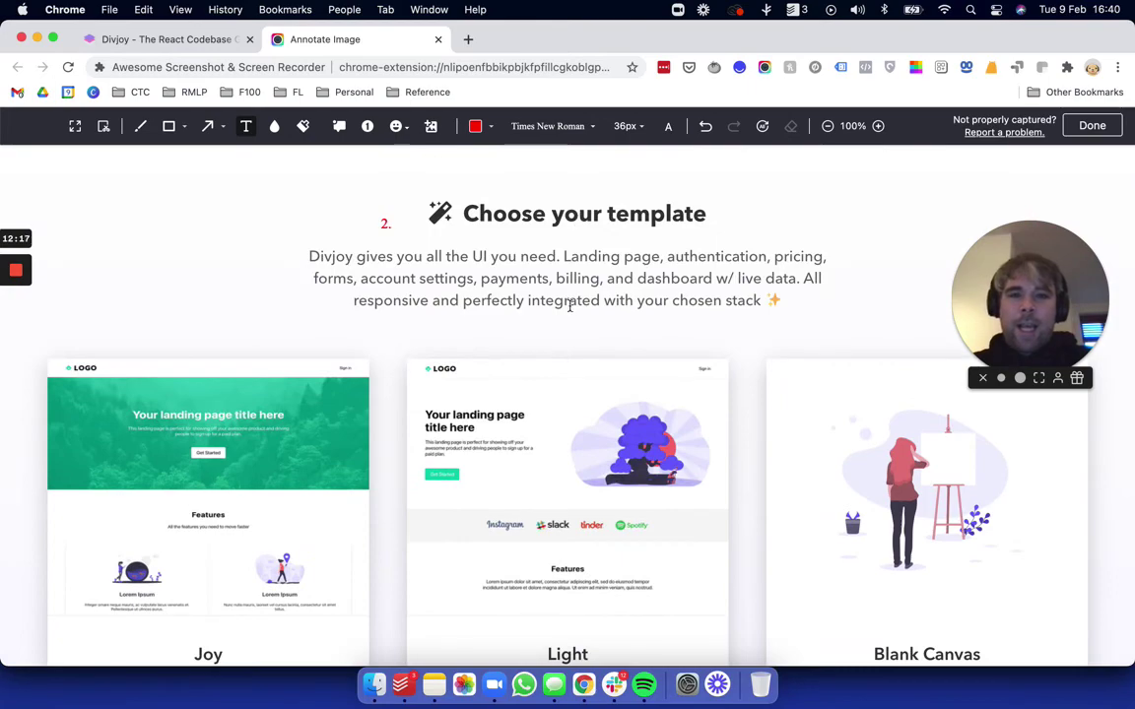
{"action": "scroll", "coordinate": [570, 304], "scroll_direction": "down", "scroll_amount": 6}
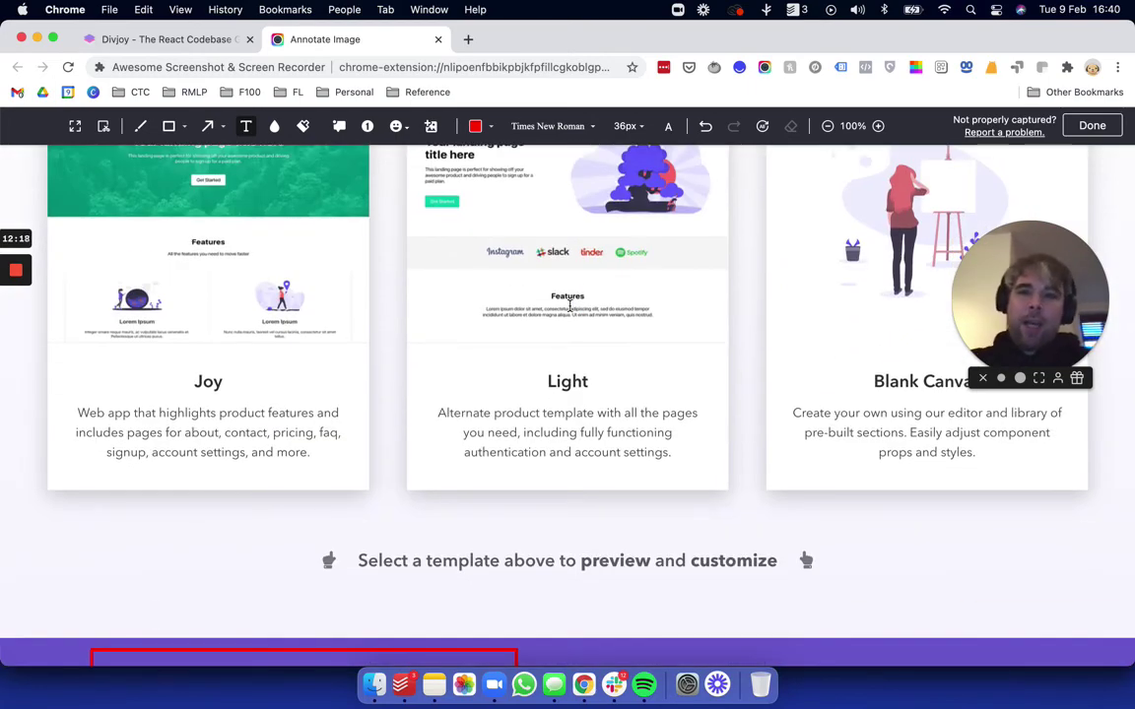
{"action": "scroll", "coordinate": [569, 305], "scroll_direction": "down", "scroll_amount": 9}
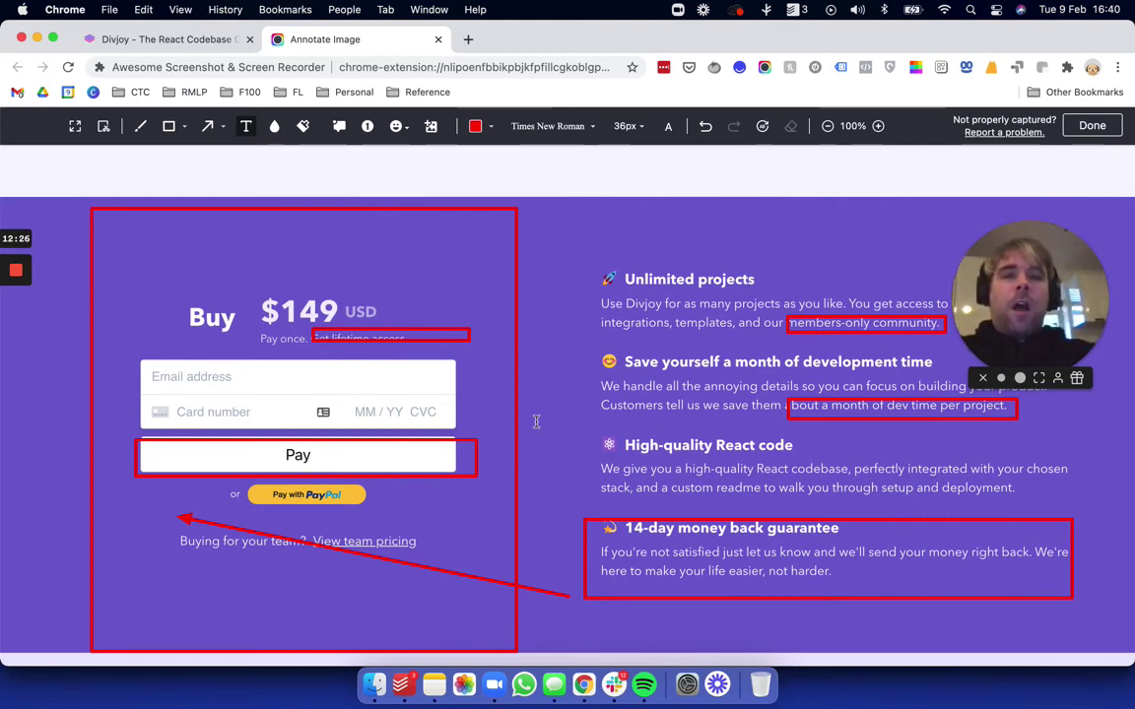
{"action": "scroll", "coordinate": [536, 421], "scroll_direction": "up", "scroll_amount": 3}
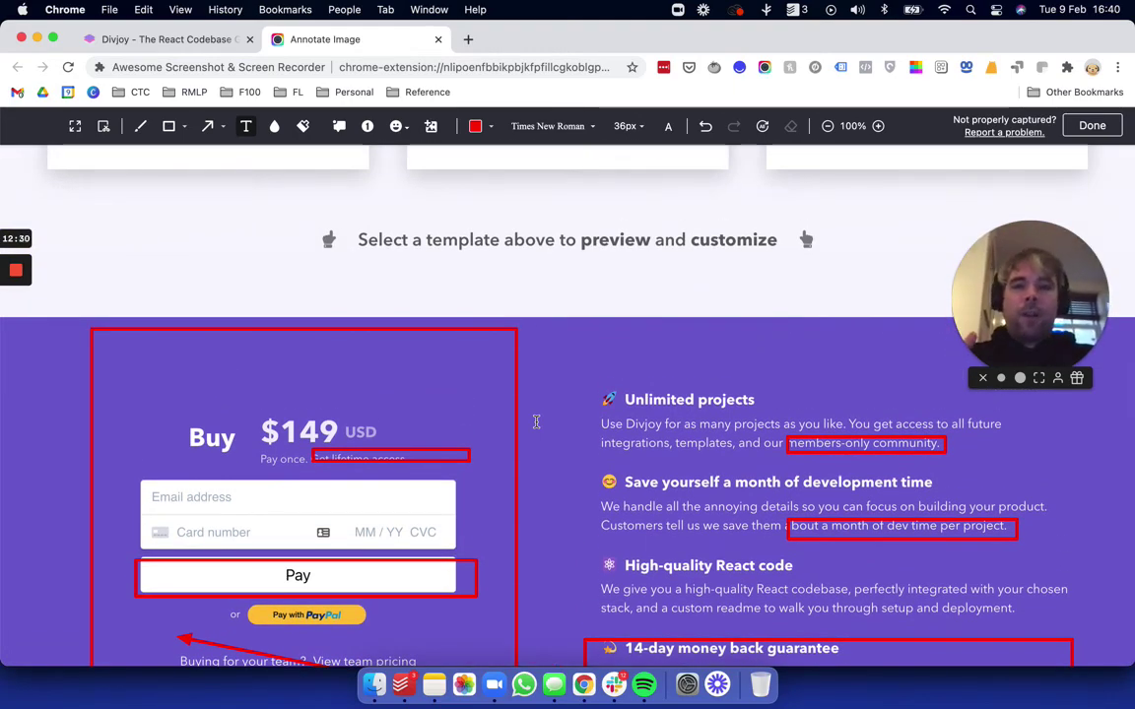
{"action": "scroll", "coordinate": [536, 422], "scroll_direction": "down", "scroll_amount": 20}
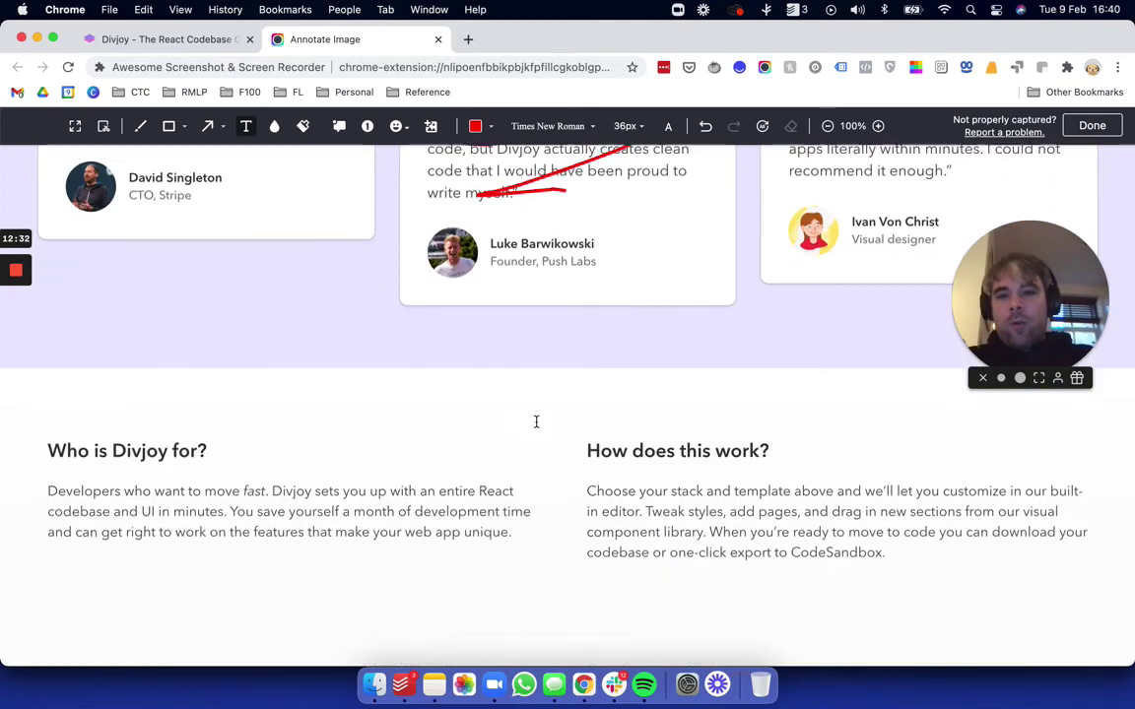
- Draw a tall red rectangle in the empty area of the hero section to the right of the Divjoy title and tagline
{"action": "scroll", "coordinate": [536, 422], "scroll_direction": "up", "scroll_amount": 20}
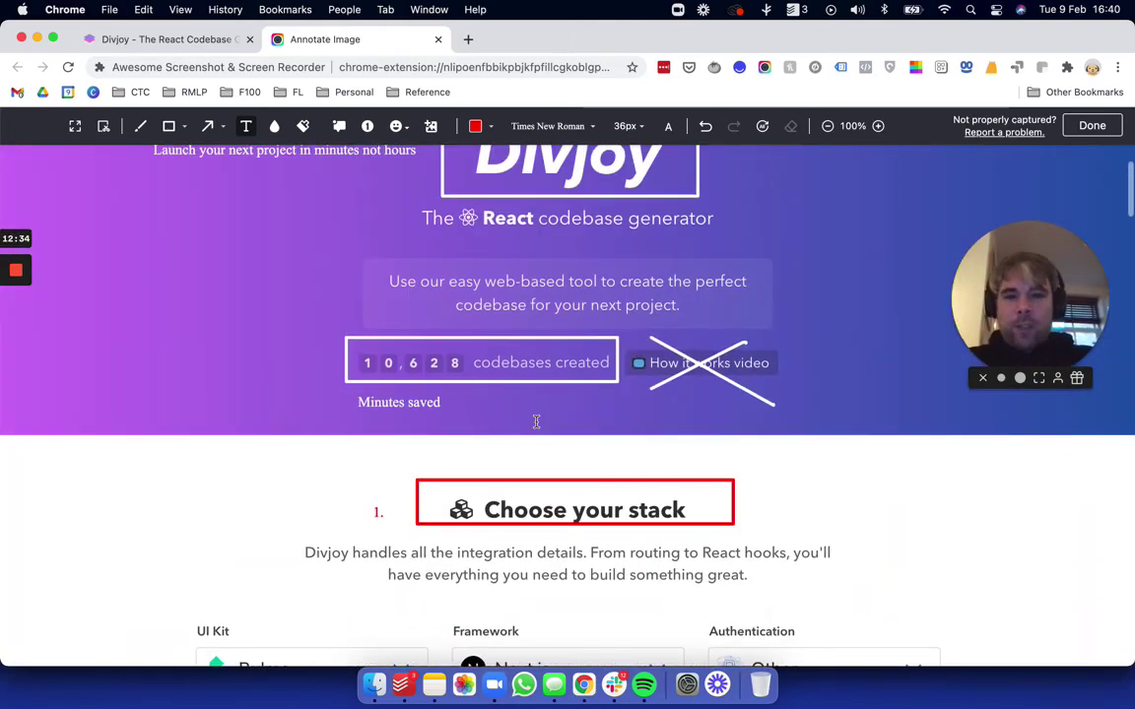
{"action": "scroll", "coordinate": [536, 421], "scroll_direction": "up", "scroll_amount": 3}
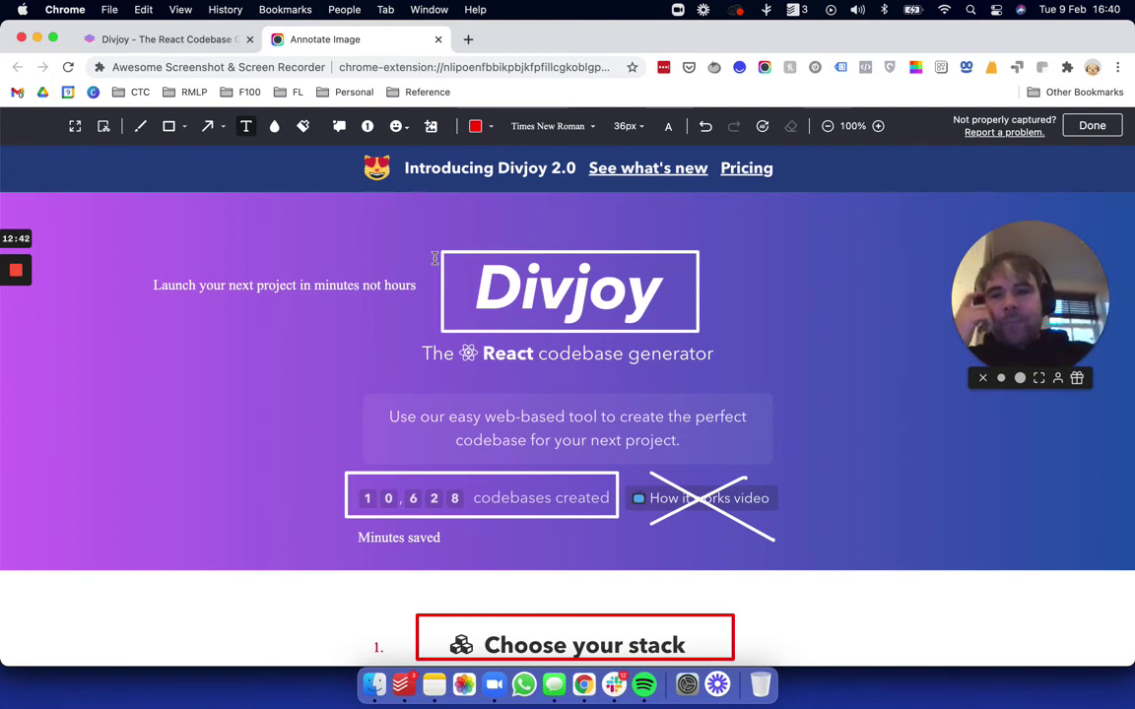
{"action": "scroll", "coordinate": [434, 258], "scroll_direction": "down", "scroll_amount": 3}
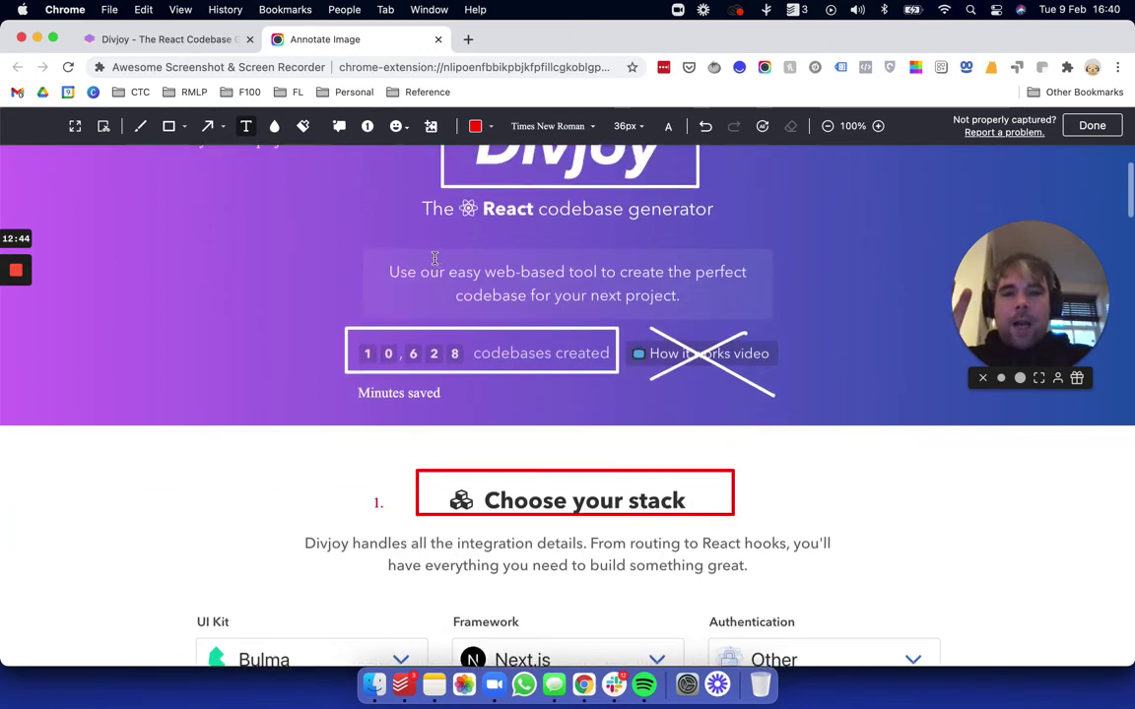
{"action": "scroll", "coordinate": [434, 259], "scroll_direction": "up", "scroll_amount": 3}
{"action": "left_click_drag", "start_coordinate": [1008, 267], "coordinate": [1020, 544]}
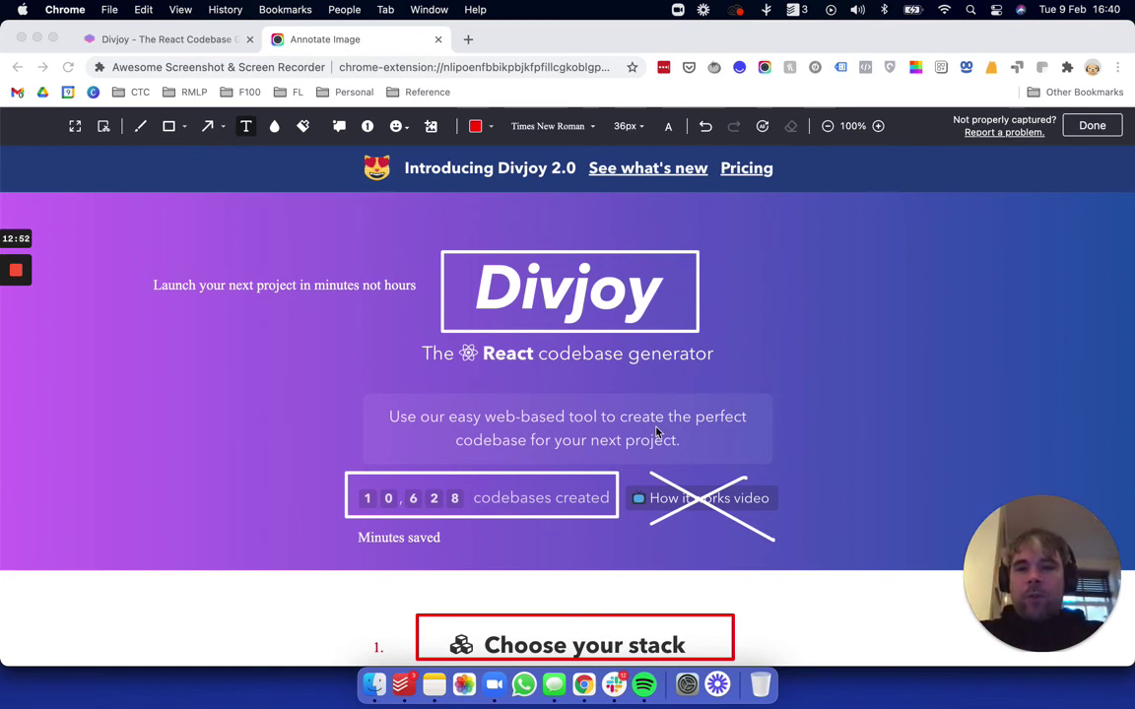
{"action": "left_click_drag", "start_coordinate": [990, 561], "coordinate": [214, 522]}
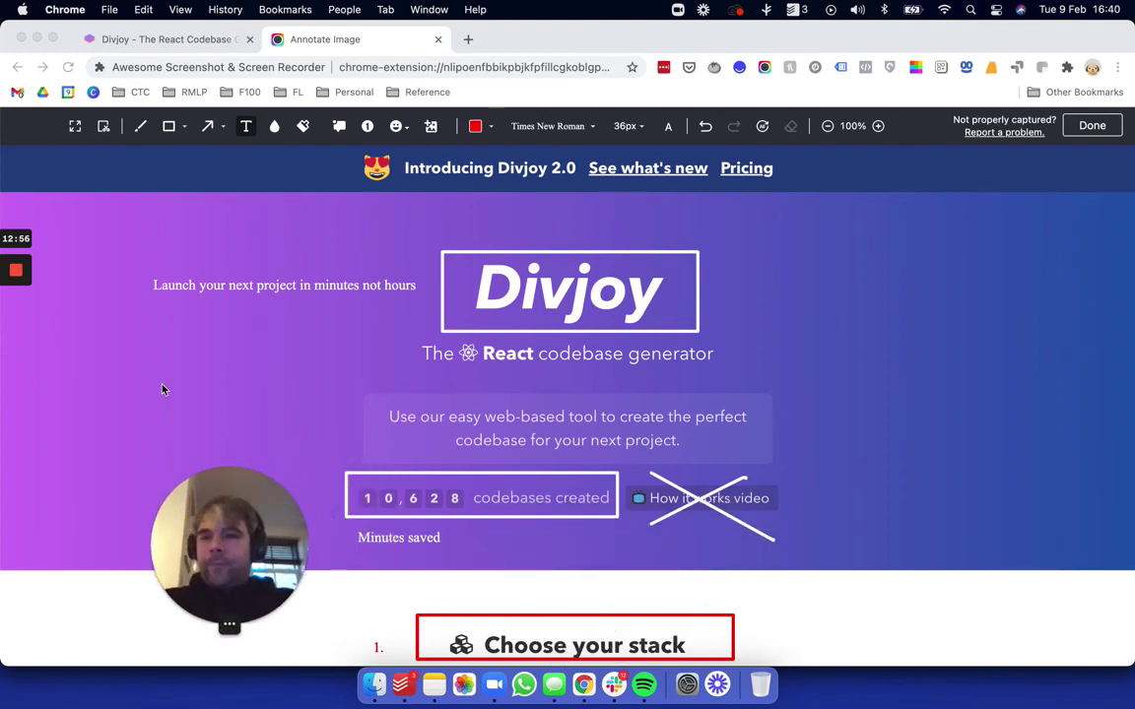
{"action": "left_click", "coordinate": [168, 127]}
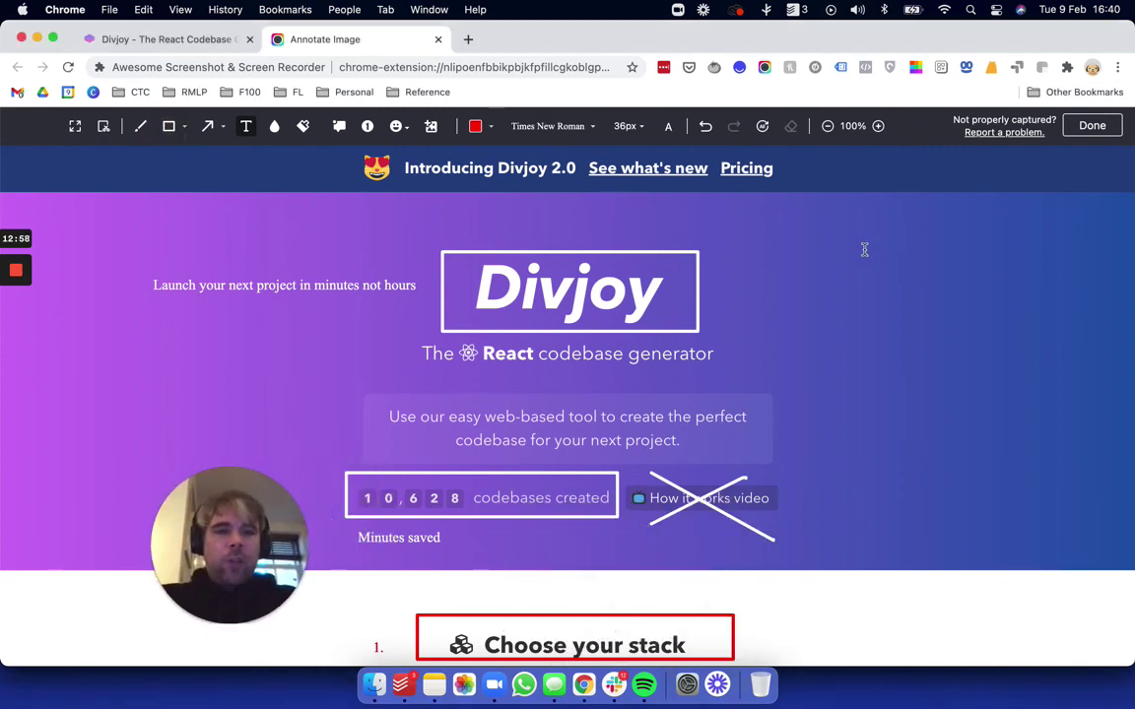
{"action": "left_click", "coordinate": [832, 228]}
{"action": "left_click", "coordinate": [859, 355]}
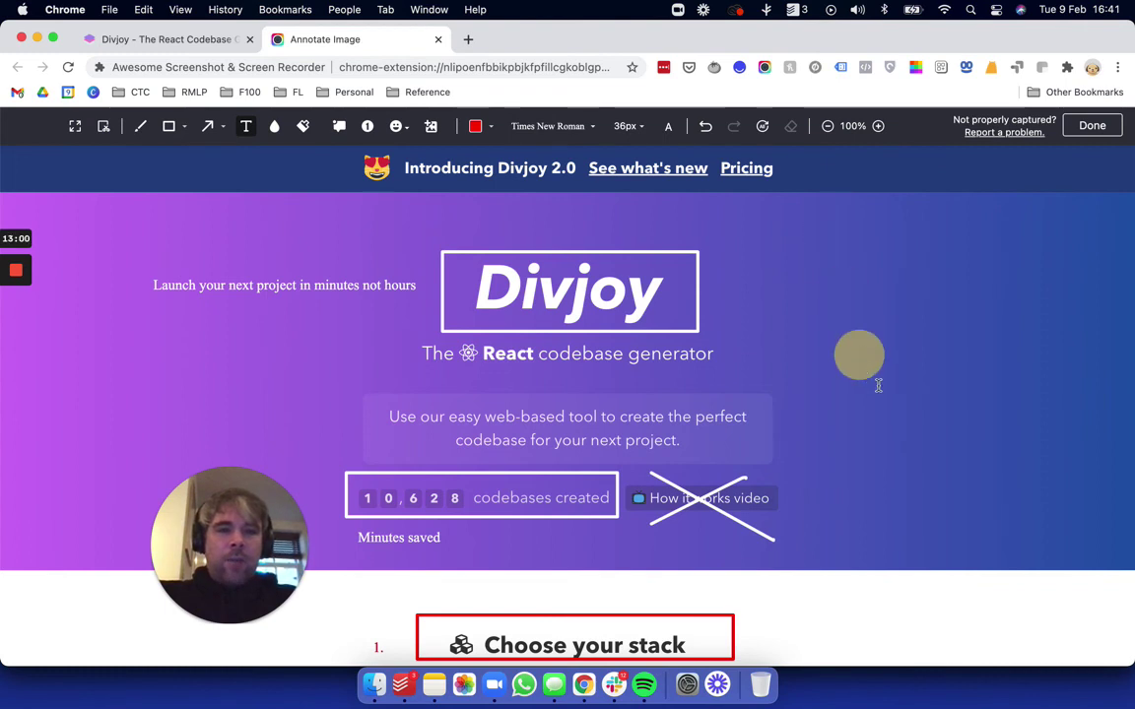
{"action": "left_click", "coordinate": [169, 126]}
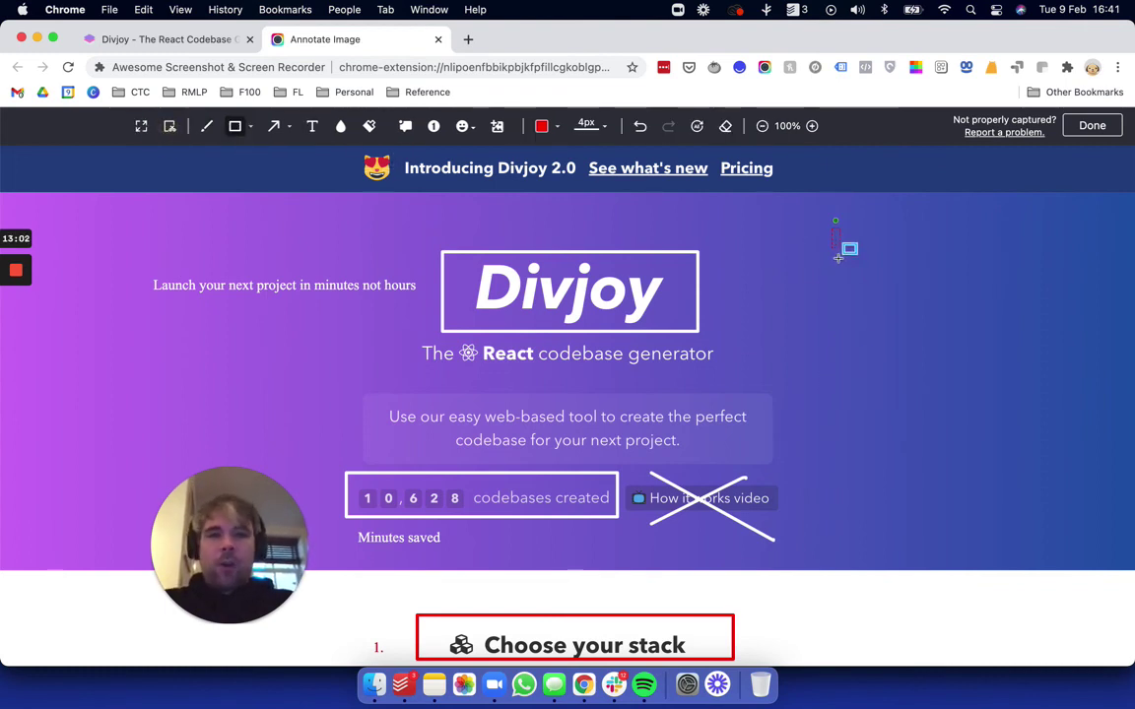
{"action": "mouse_move", "coordinate": [827, 232]}
{"action": "left_mouse_down"}
{"action": "mouse_move", "coordinate": [847, 345]}
{"action": "mouse_move", "coordinate": [1056, 513]}
{"action": "left_mouse_up"}
- Examine the page flow from the annotated hero section through the "Choose your stack" options to the template section
{"action": "scroll", "coordinate": [587, 458], "scroll_direction": "down", "scroll_amount": 5}
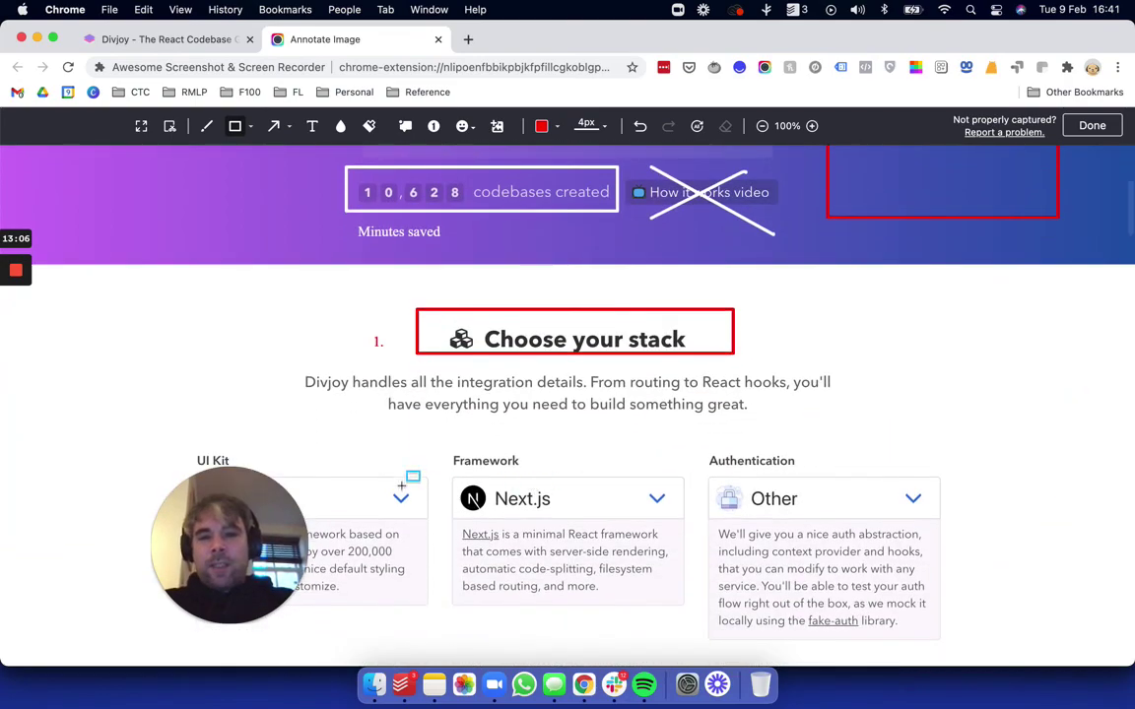
{"action": "scroll", "coordinate": [425, 494], "scroll_direction": "down", "scroll_amount": 10}
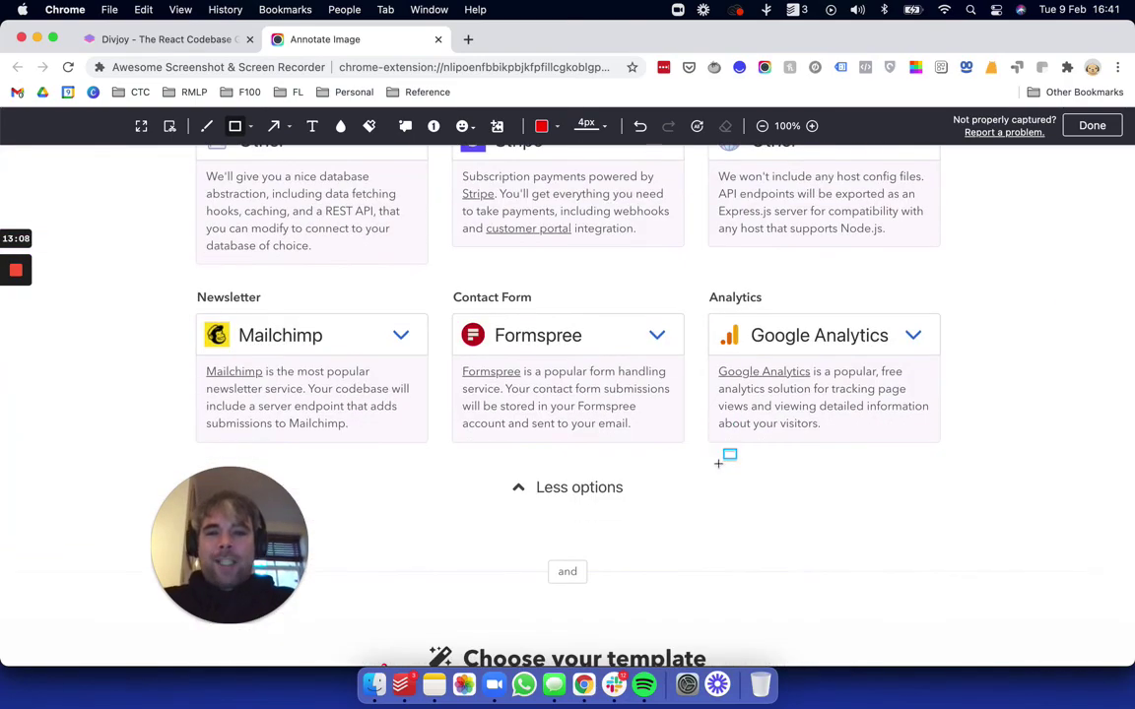
{"action": "scroll", "coordinate": [726, 460], "scroll_direction": "down", "scroll_amount": 10}
{"action": "scroll", "coordinate": [726, 460], "scroll_direction": "up", "scroll_amount": 20}
{"action": "scroll", "coordinate": [720, 466], "scroll_direction": "down", "scroll_amount": 4}
{"action": "scroll", "coordinate": [670, 415], "scroll_direction": "up", "scroll_amount": 7}
{"action": "scroll", "coordinate": [669, 415], "scroll_direction": "down", "scroll_amount": 6}
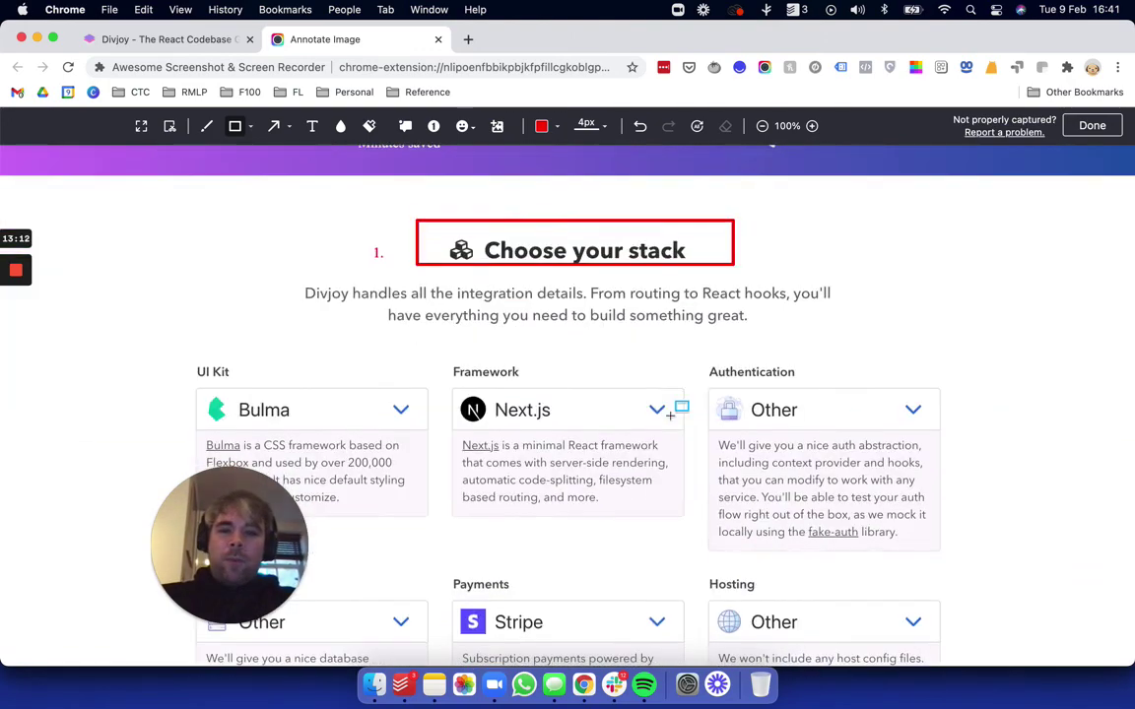
{"action": "scroll", "coordinate": [679, 408], "scroll_direction": "up", "scroll_amount": 6}
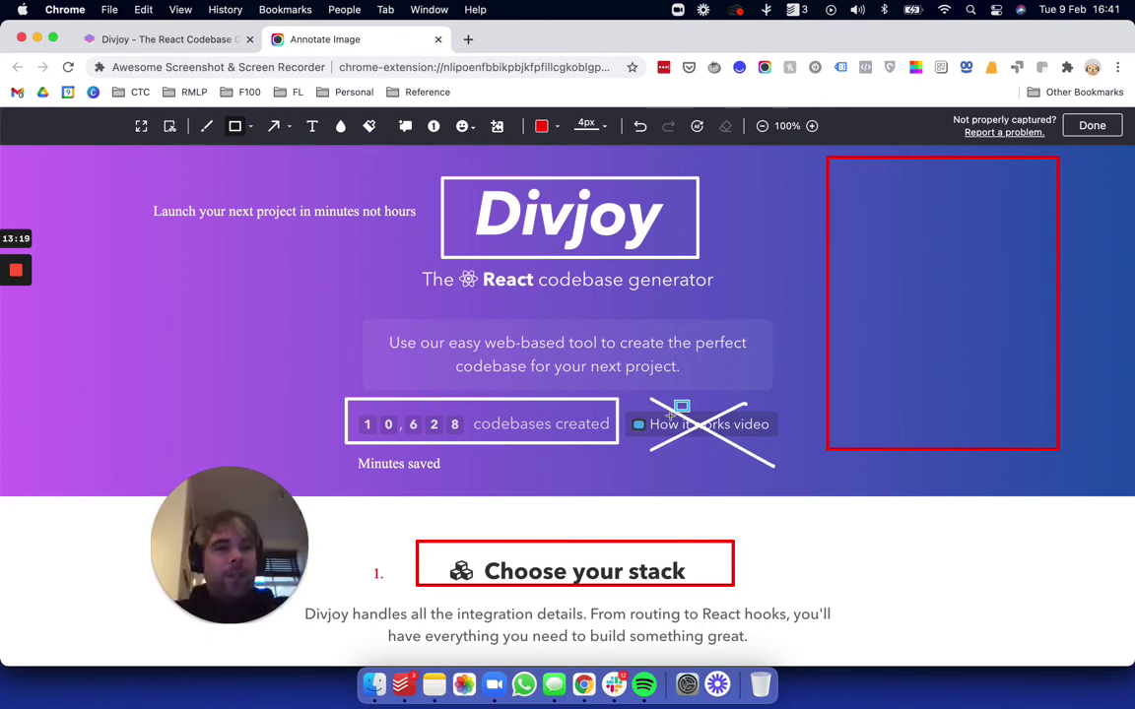
{"action": "scroll", "coordinate": [673, 413], "scroll_direction": "down", "scroll_amount": 6}
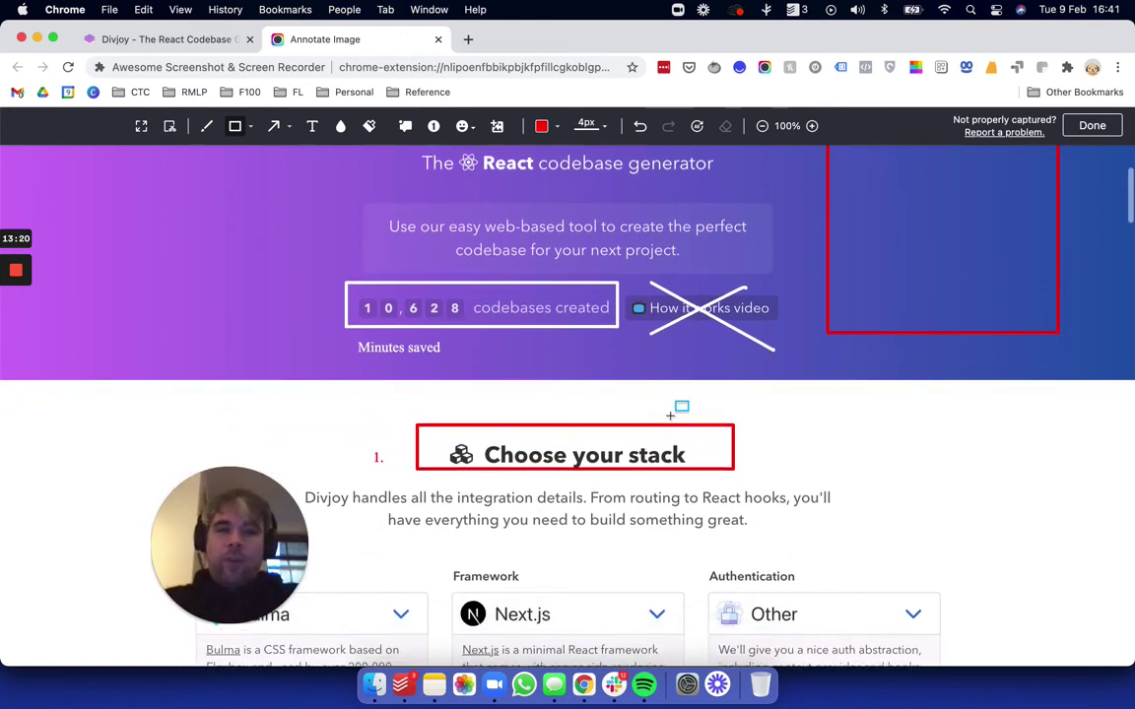
{"action": "scroll", "coordinate": [670, 414], "scroll_direction": "down", "scroll_amount": 5}
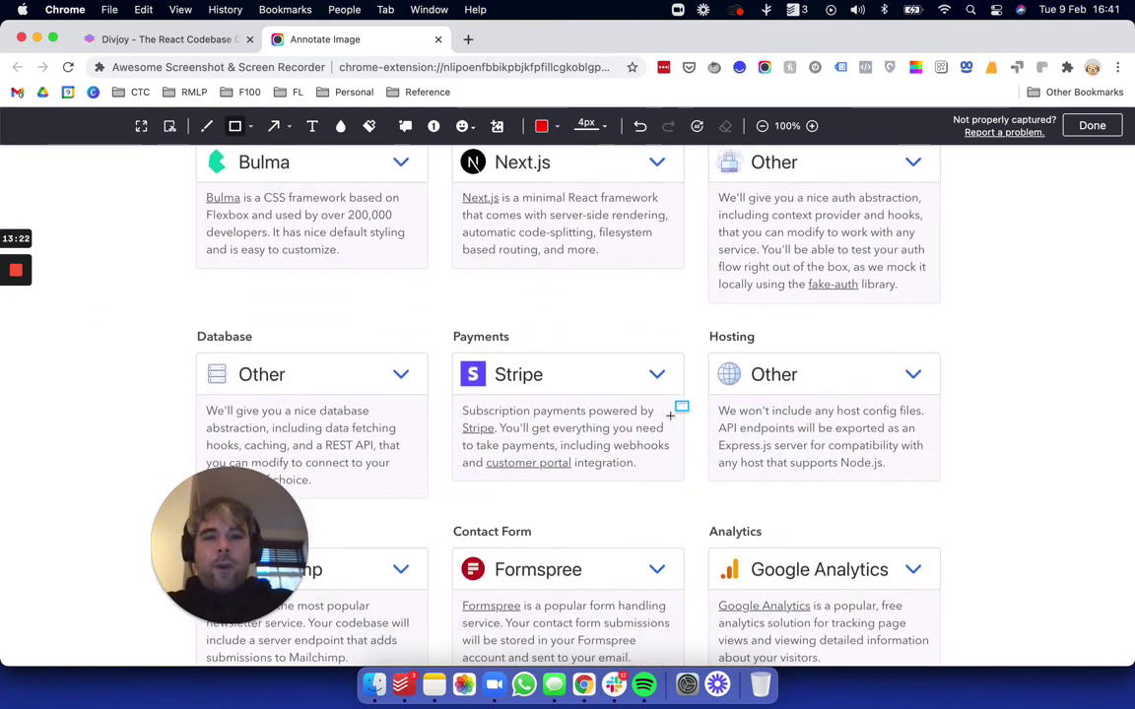
{"action": "scroll", "coordinate": [670, 415], "scroll_direction": "down", "scroll_amount": 6}
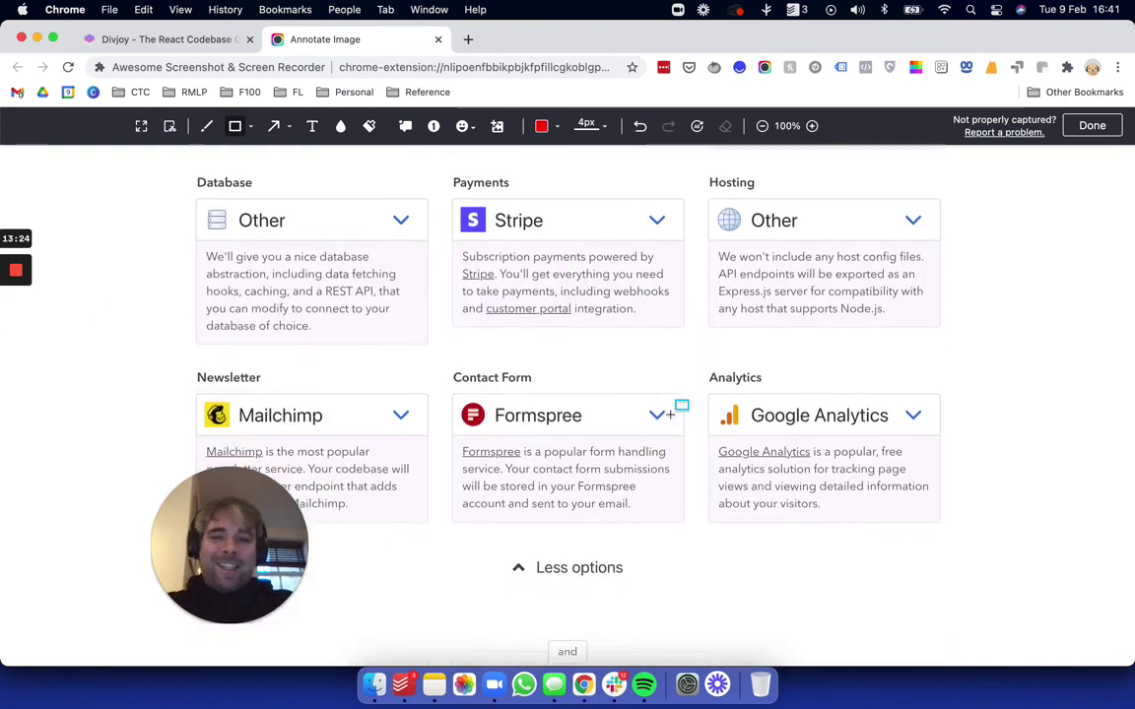